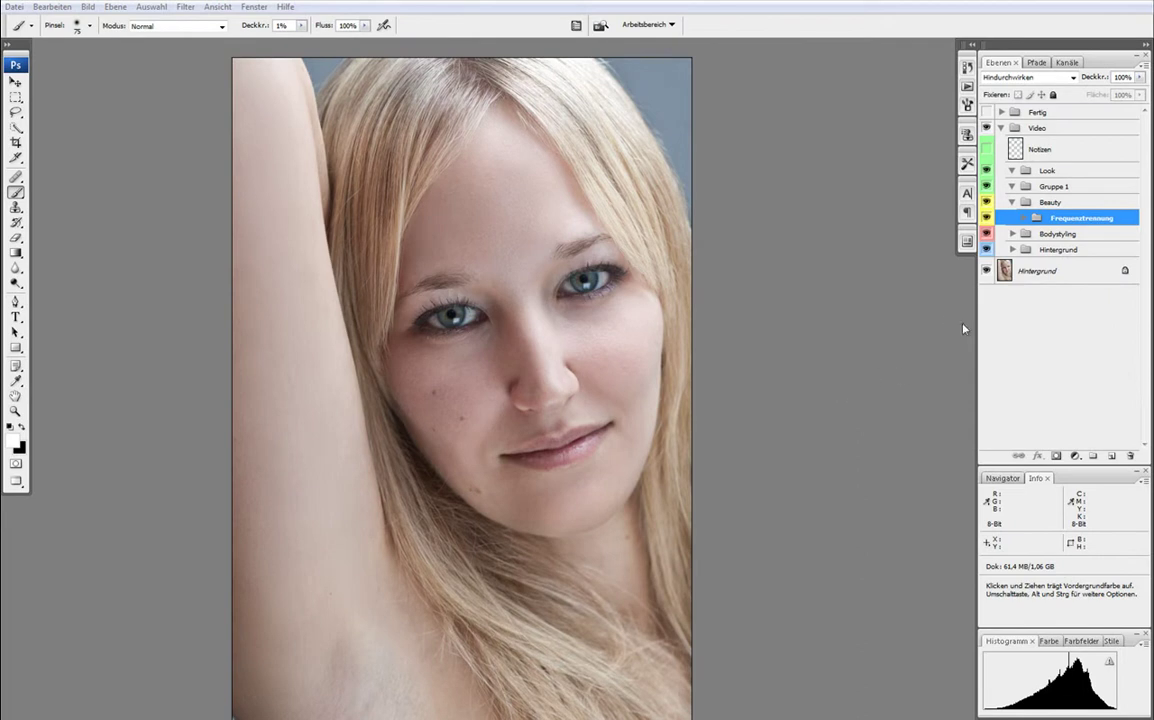
Toggle the Frequenztrennung group off and on to compare the smoothing
left_click(986, 218)
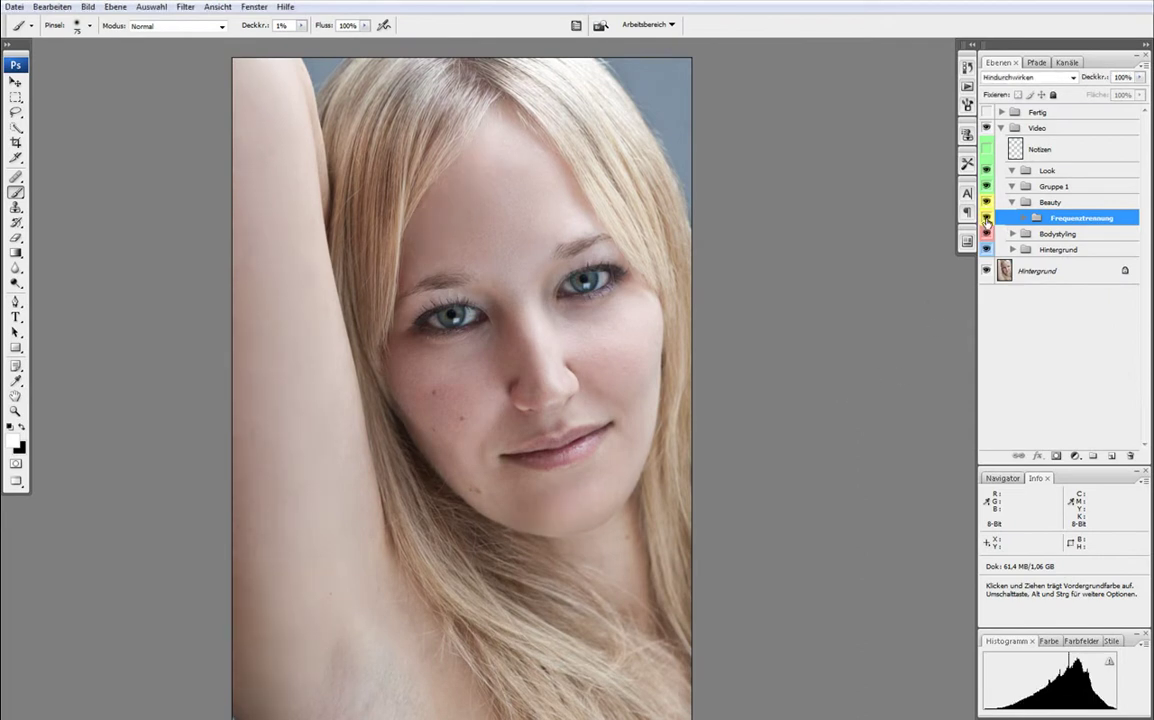
left_click(986, 218)
left_click(986, 218)
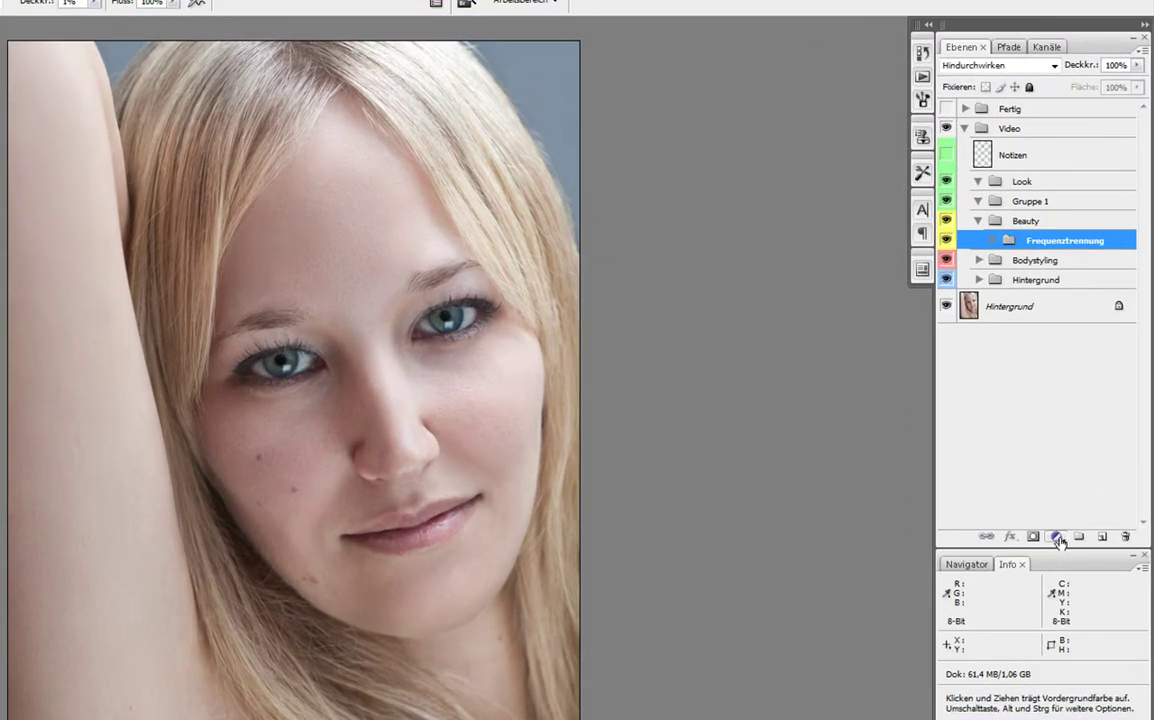
Add a Gradationskurven adjustment layer named 'Hell' with an upward-bent brightening curve
left_click(1059, 541)
left_click(1055, 285, "alt")
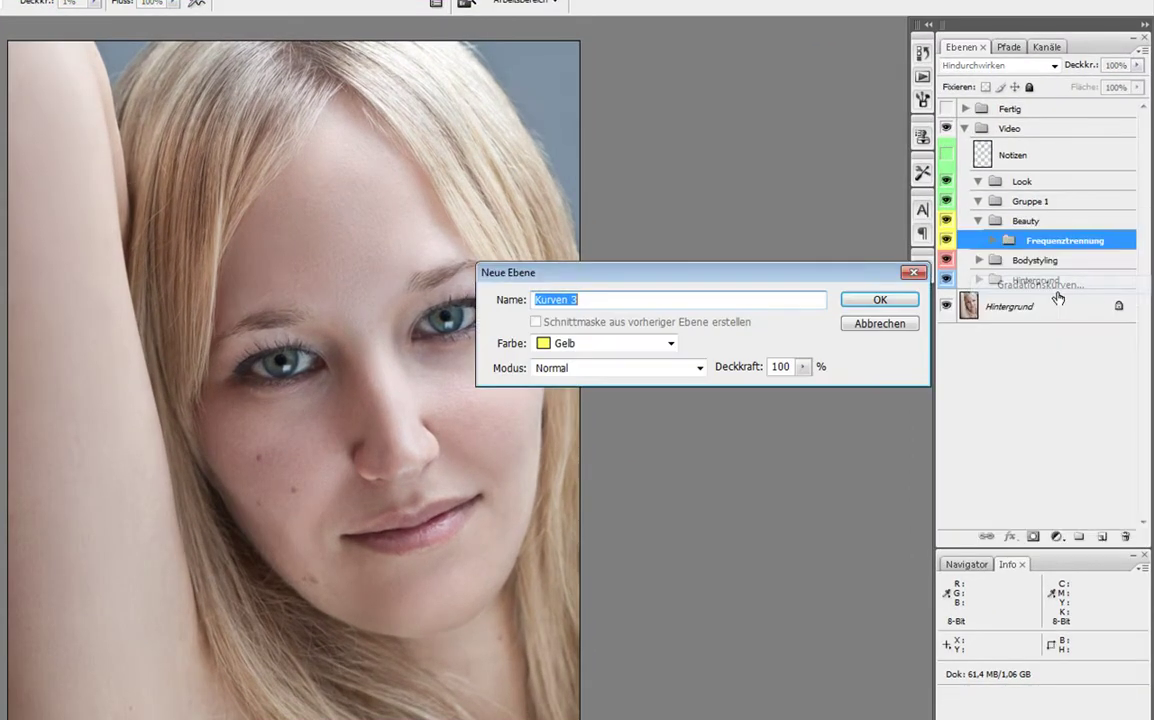
type("Hell")
key("Return")
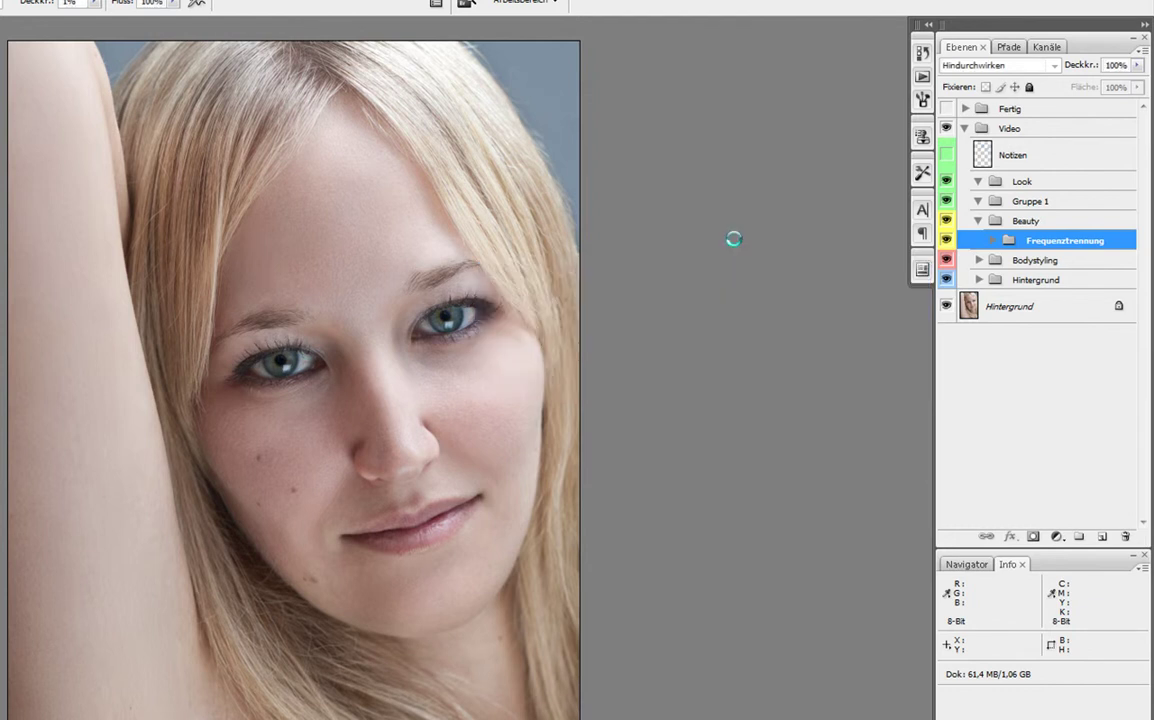
left_click_drag(813, 478, 786, 463)
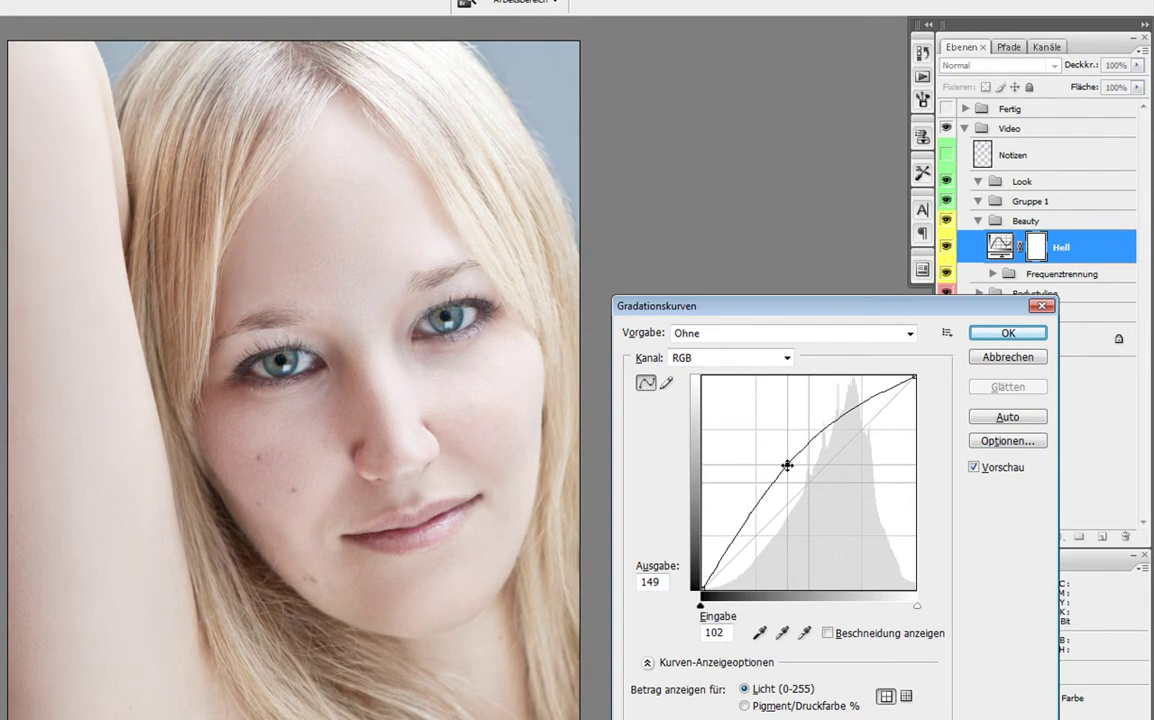
left_click(1018, 340)
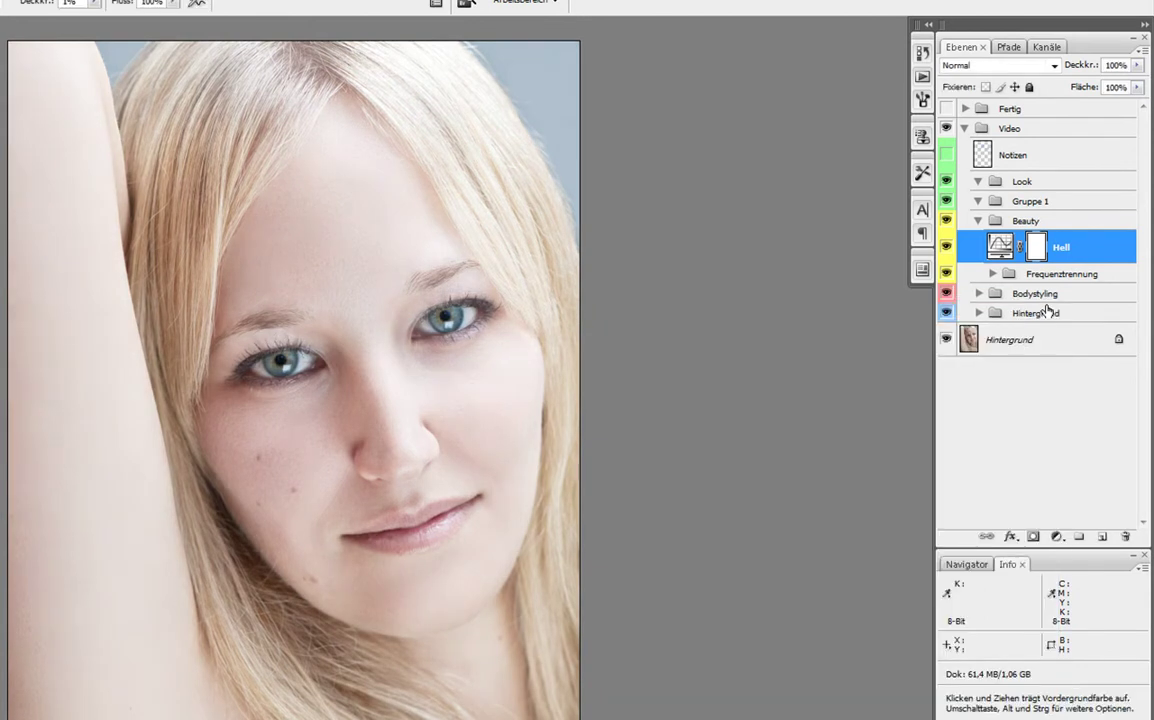
Duplicate Hell as 'Dunkel' and bend its curve downward to darken the portrait
key("ctrl+j")
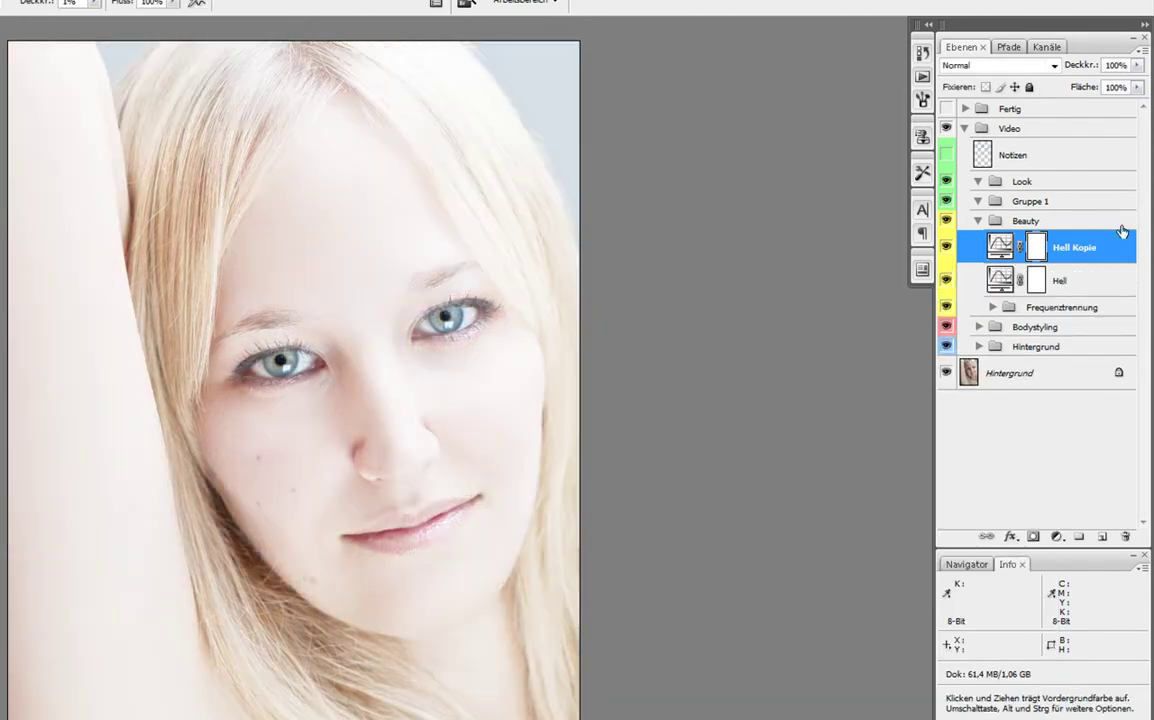
double_click(1077, 247)
type("Dunk")
type("el")
key("Return")
double_click(1010, 247)
left_click_drag(785, 463, 834, 504)
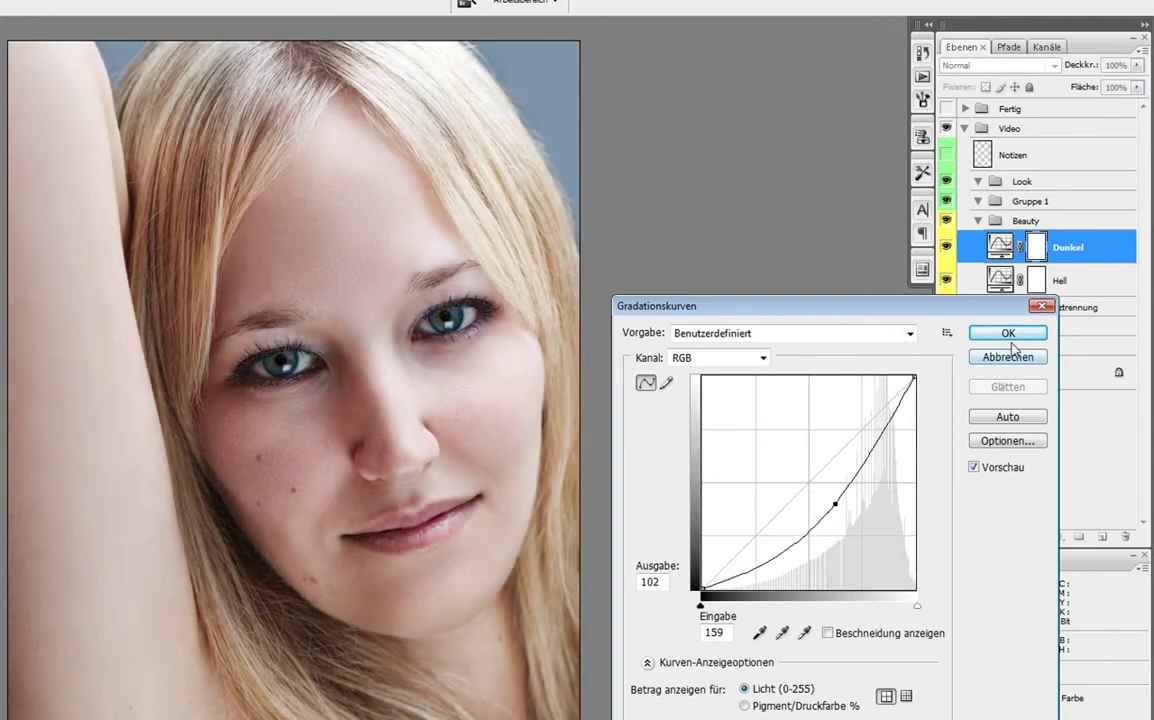
left_click(1008, 333)
left_click(1030, 283)
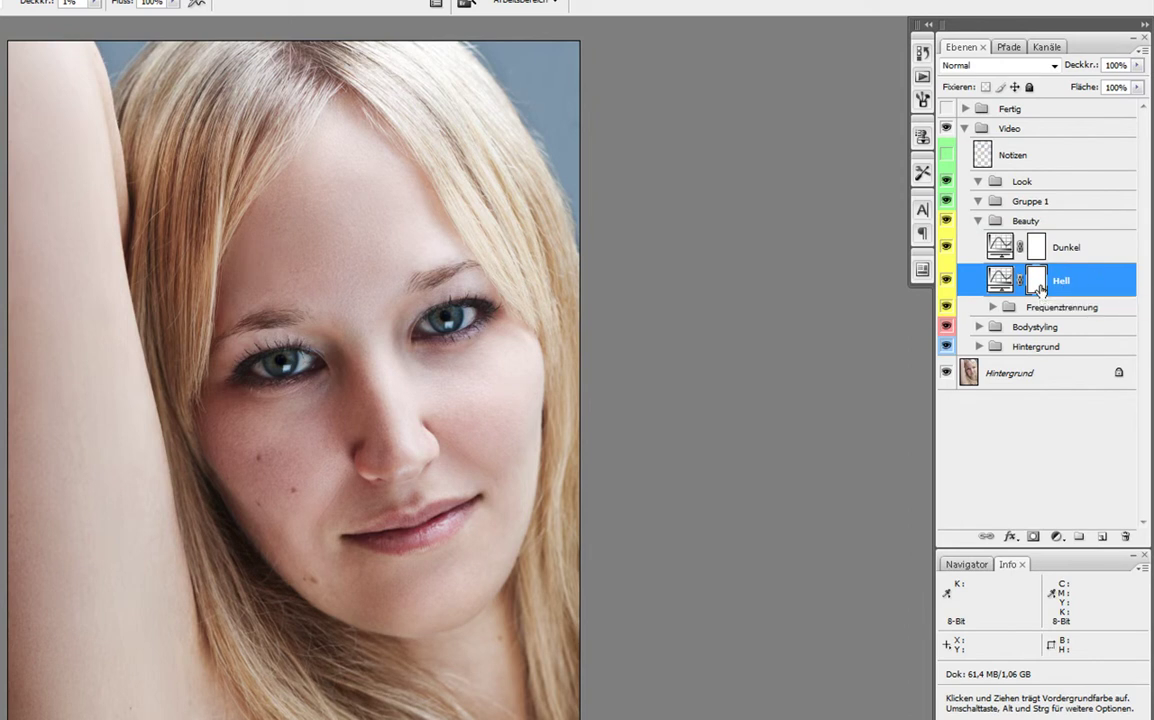
Invert the Hell and Dunkel masks to black, hiding both curves
key("ctrl+i")
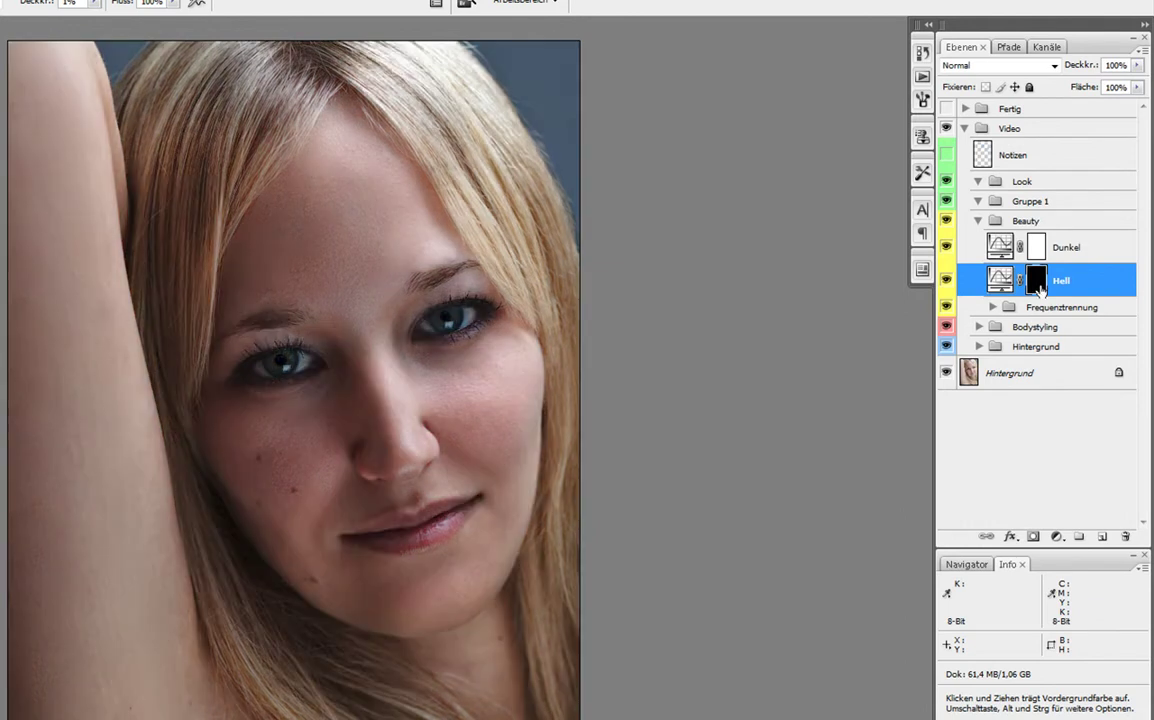
left_click(1038, 250)
key("ctrl+i")
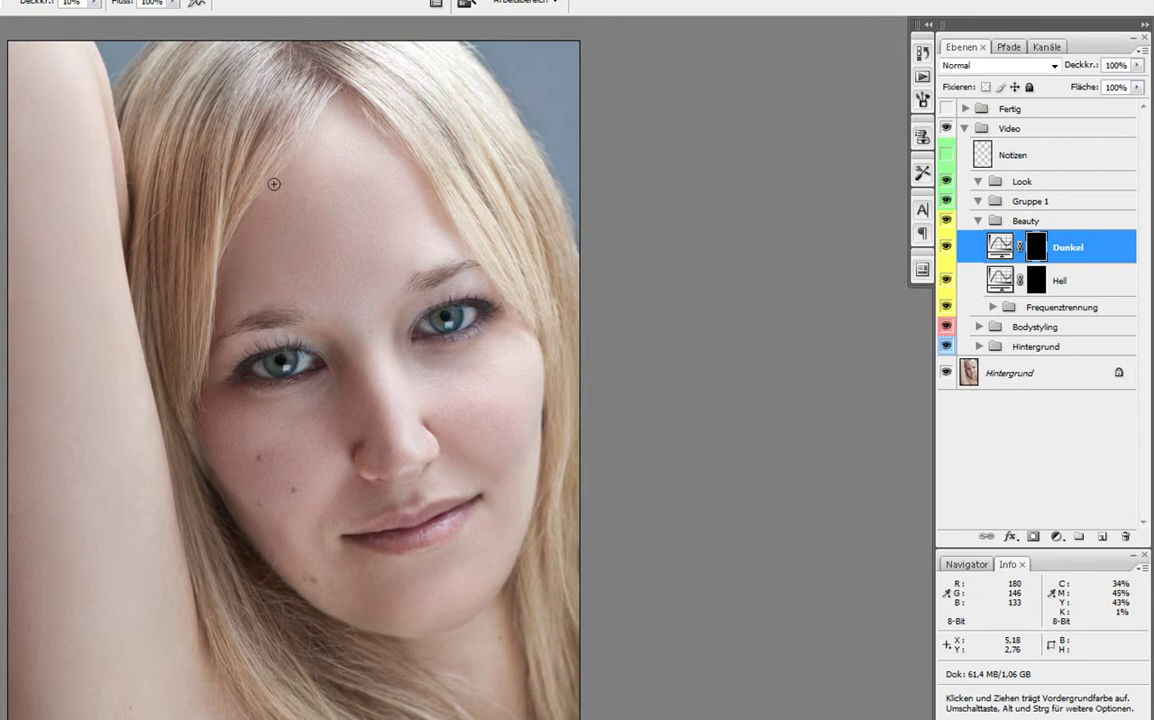
Select Hell and zoom into the hair and forehead, ready to brush
left_click_drag(359, 121, 374, 282)
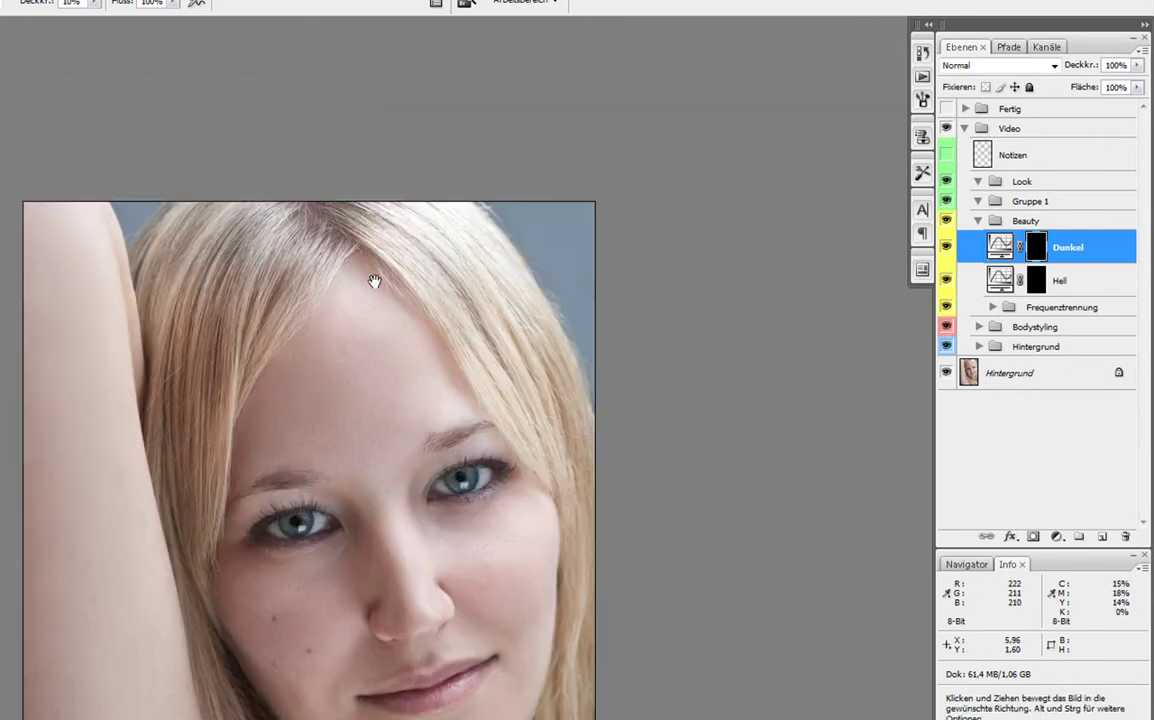
left_click(1058, 280)
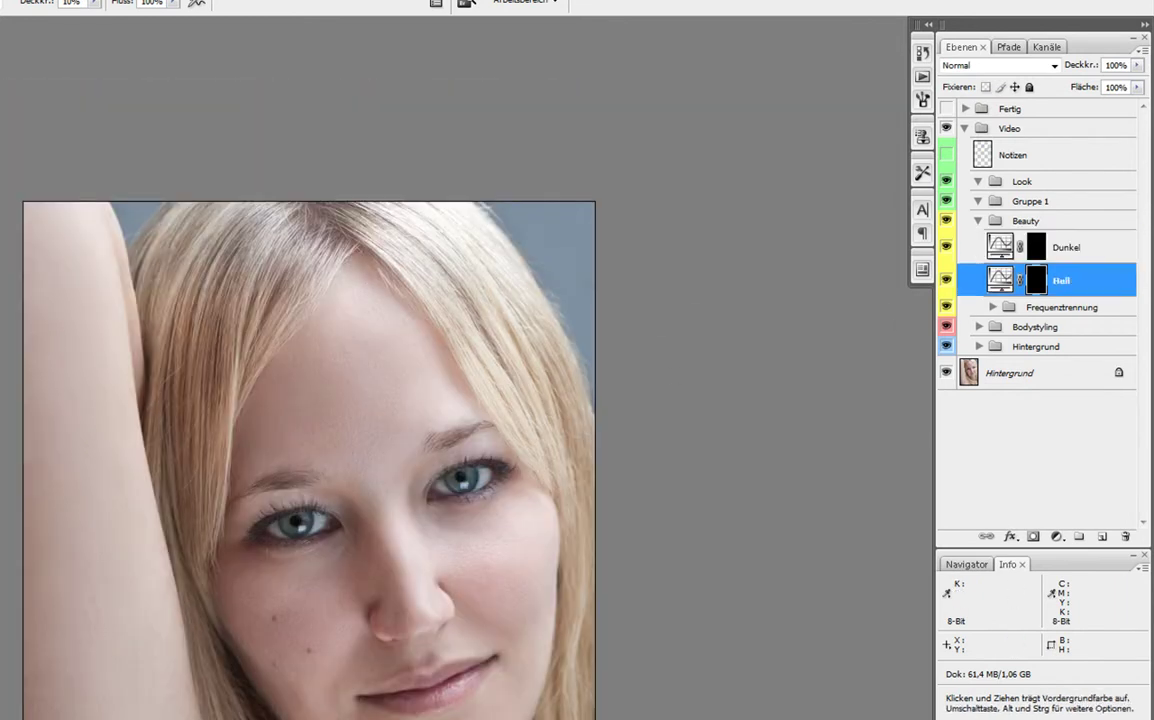
key("z")
left_click(545, 295)
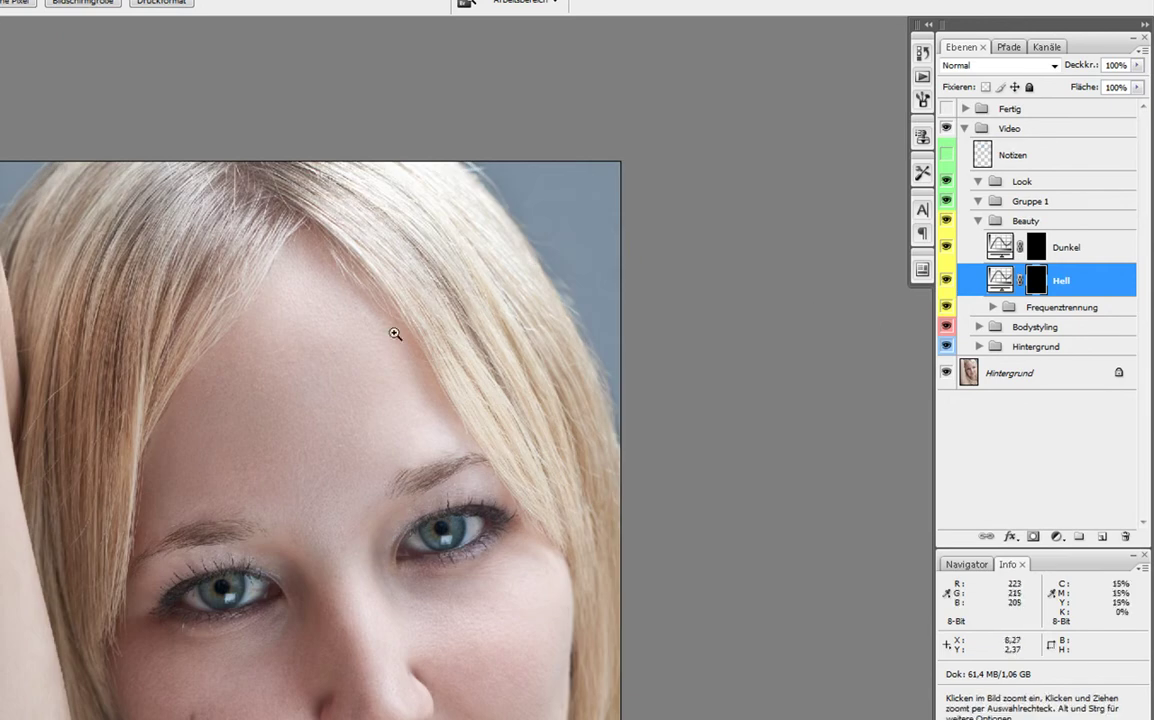
left_click(187, 292)
key("b")
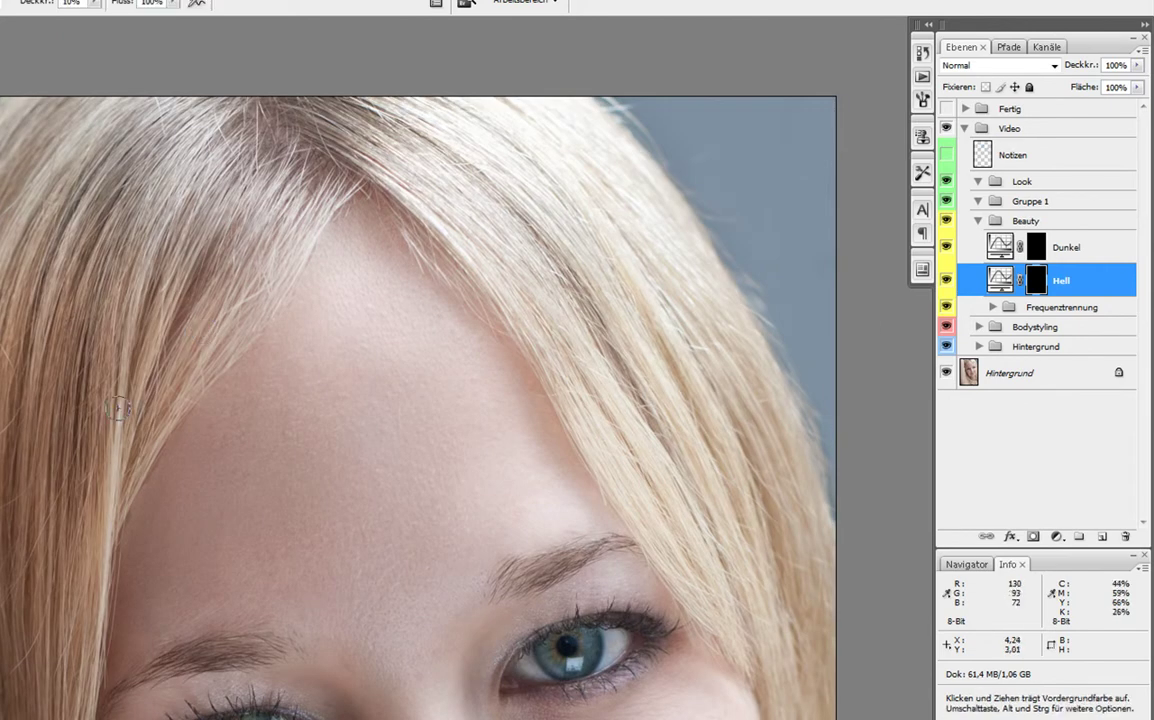
Set the brush size and paint white over hair strands on the Hell mask
right_click(57, 335)
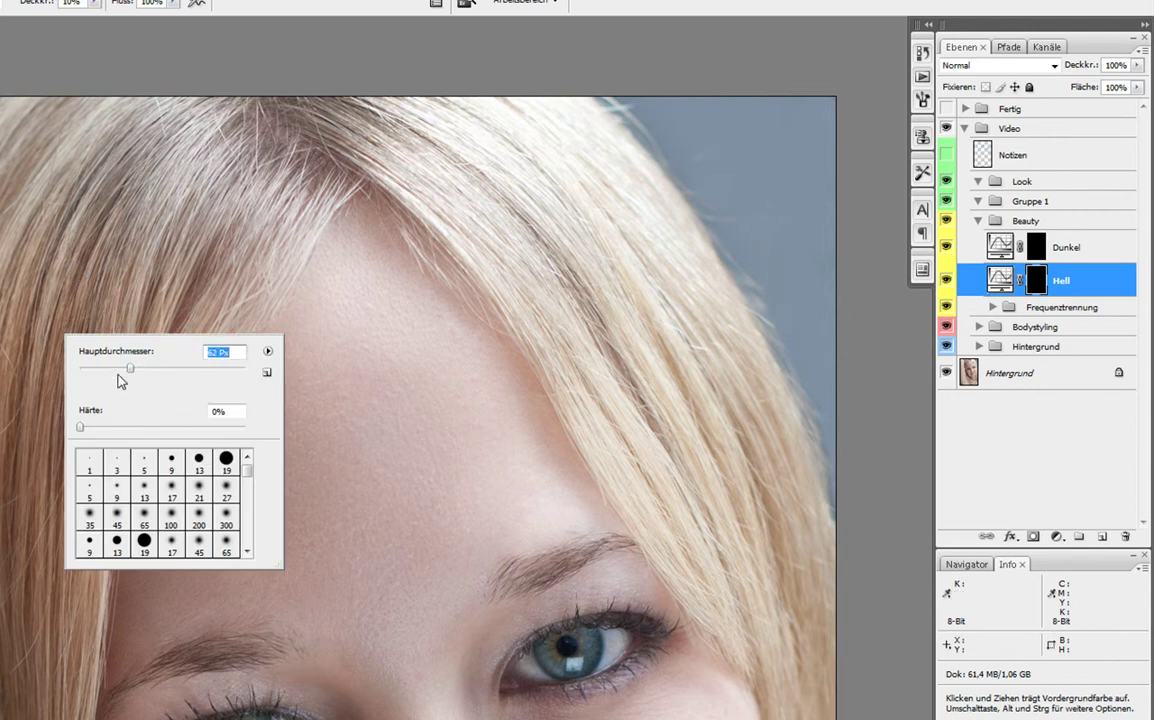
key("Return")
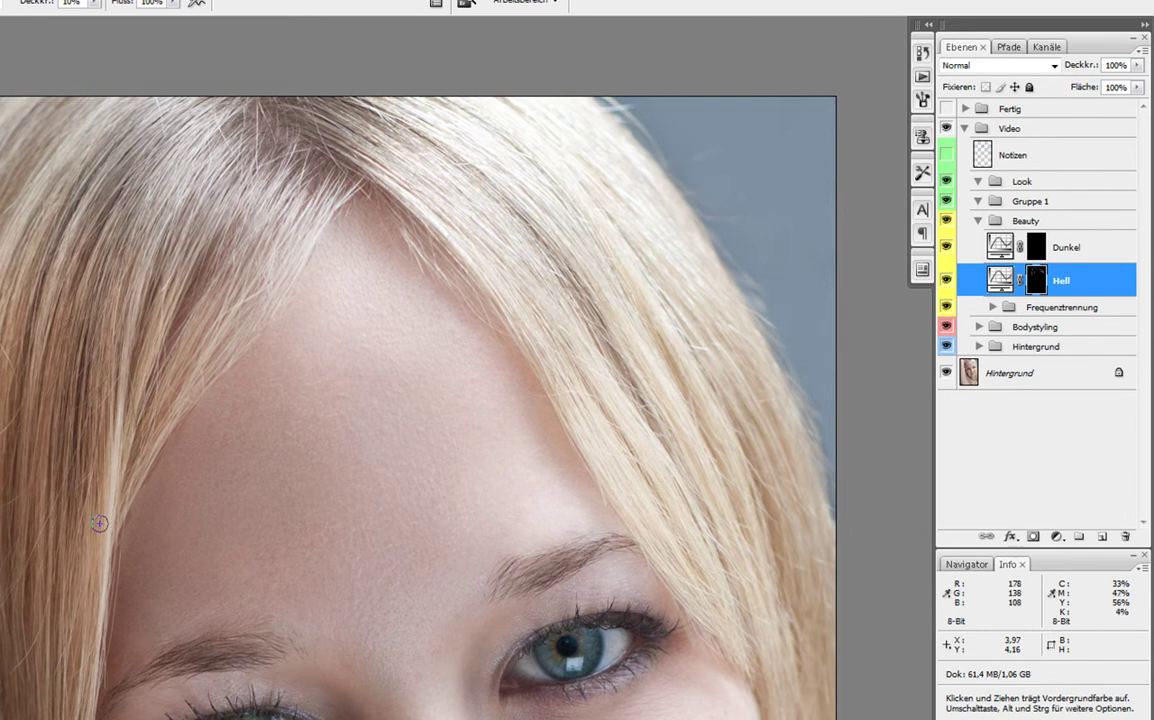
scroll(110, 480, "down", 5)
scroll(140, 460, "down", 4)
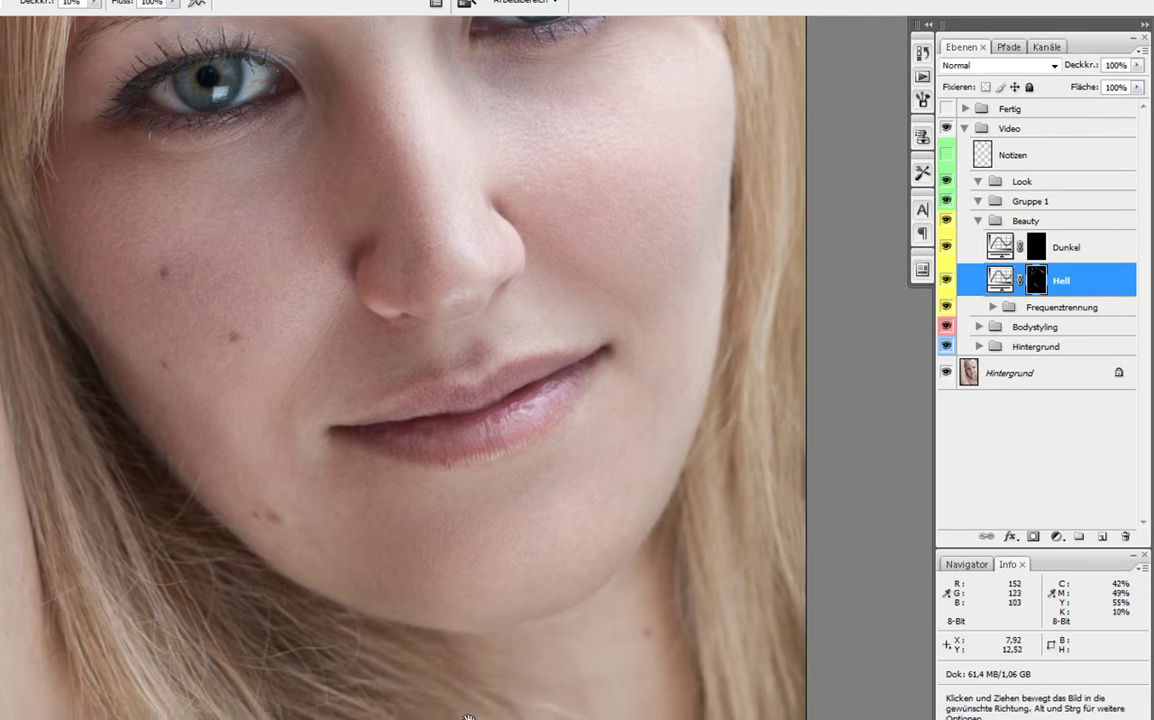
left_click_drag(432, 683, 247, 541)
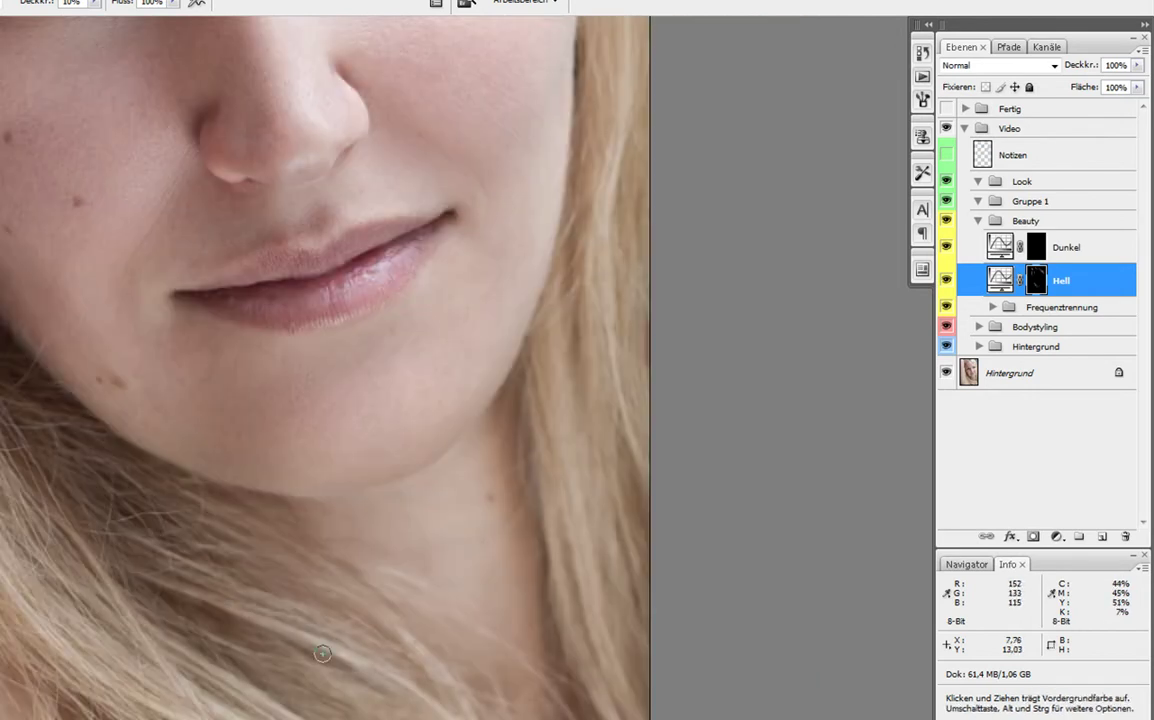
left_click_drag(390, 630, 307, 470)
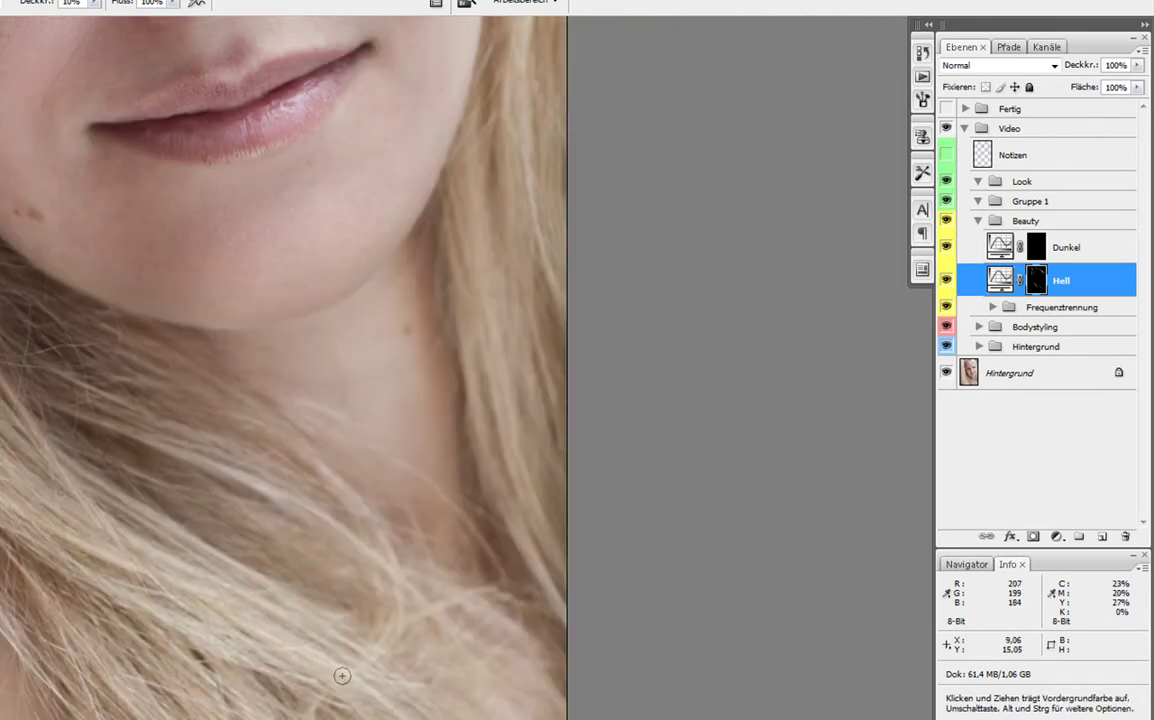
left_click_drag(308, 609, 388, 447)
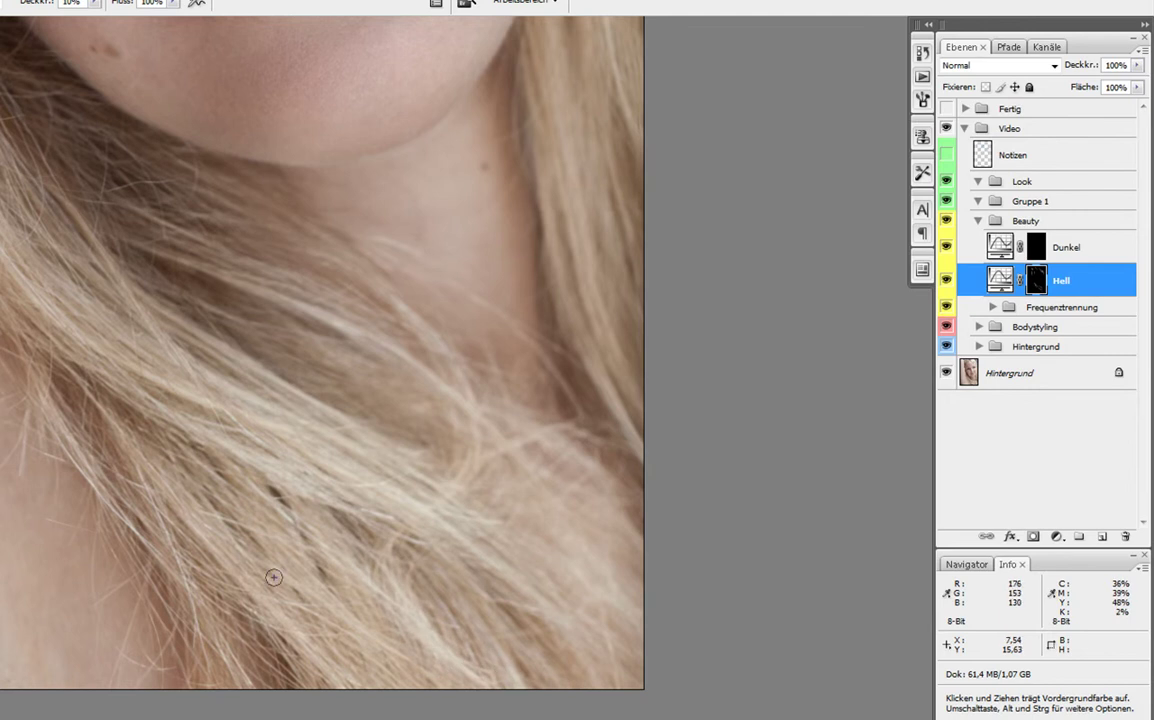
mouse_move(237, 556)
left_mouse_down()
mouse_move(345, 627)
mouse_move(373, 464)
left_mouse_up()
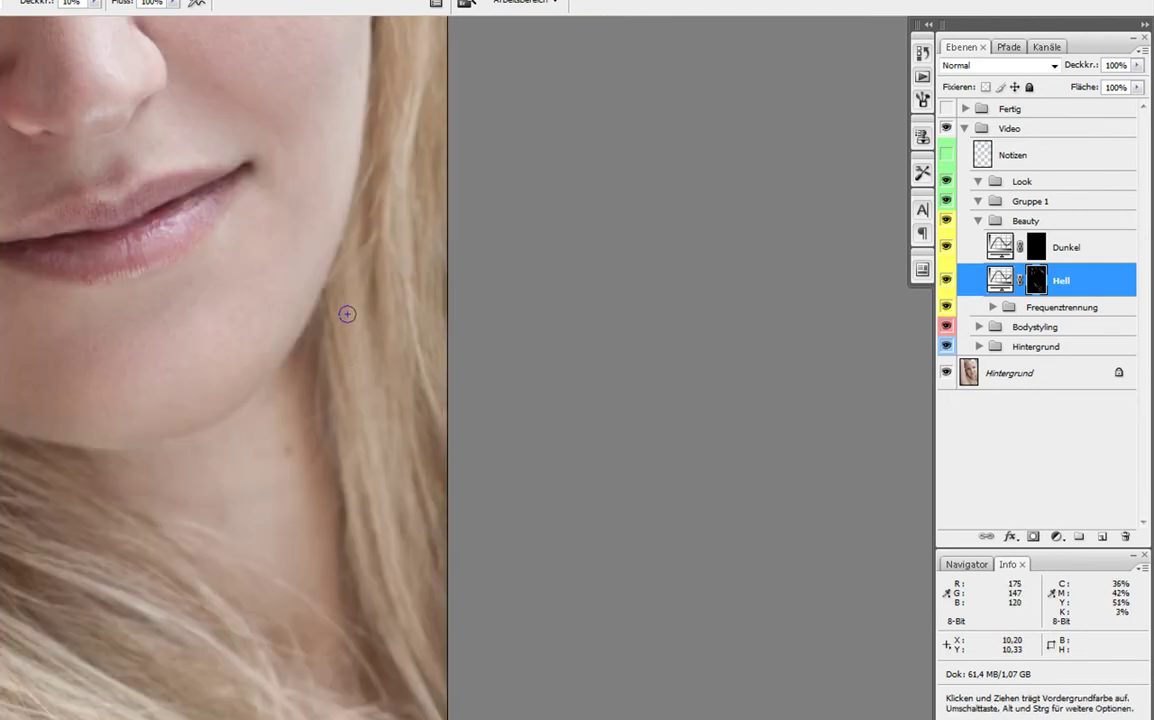
Pan around the portrait to review the brightened hair strands
scroll(361, 474, "up", 3)
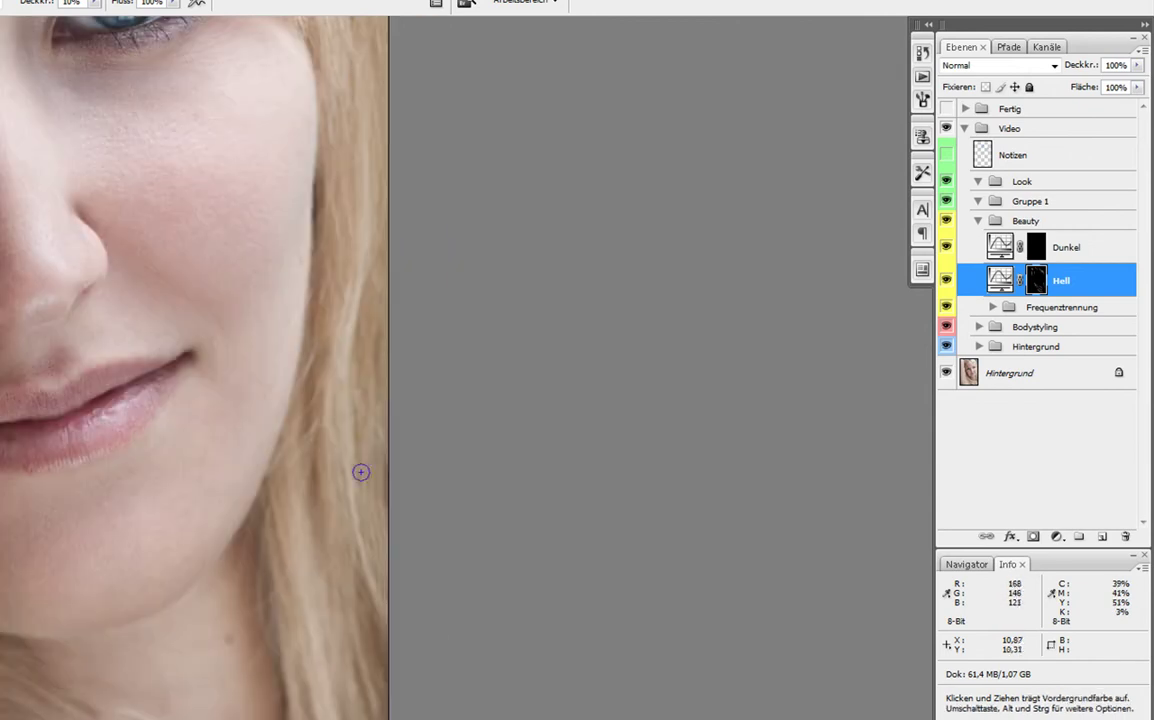
scroll(373, 520, "up", 3)
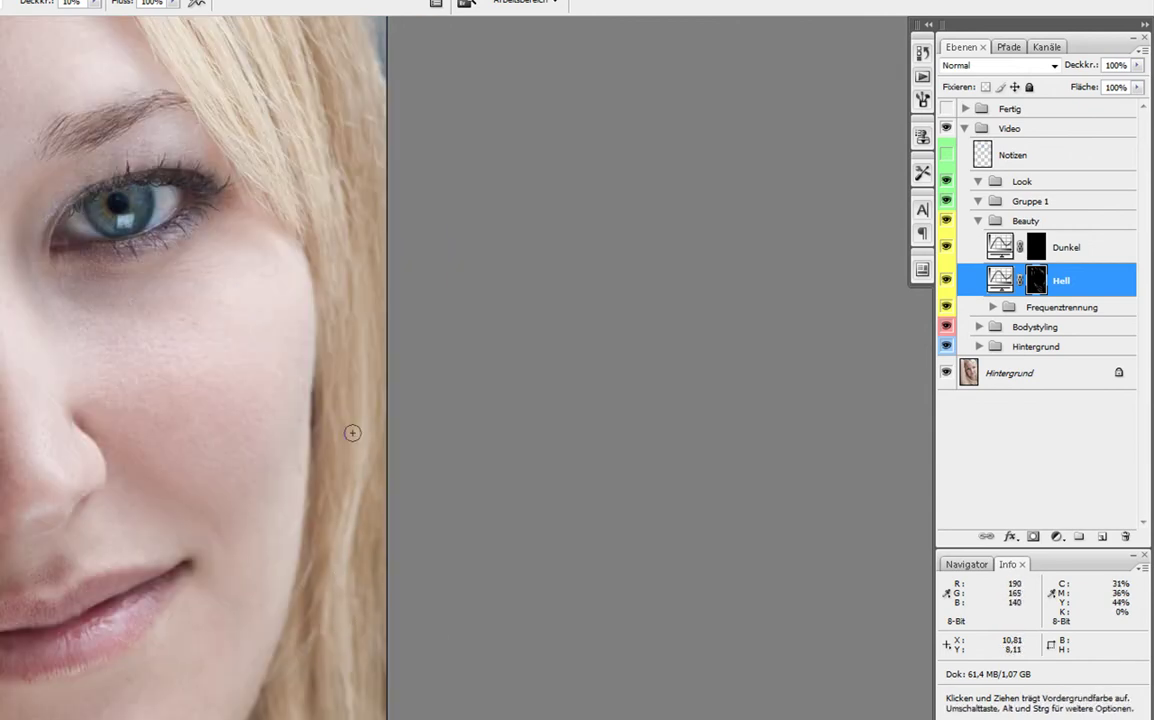
scroll(350, 320, "up", 4)
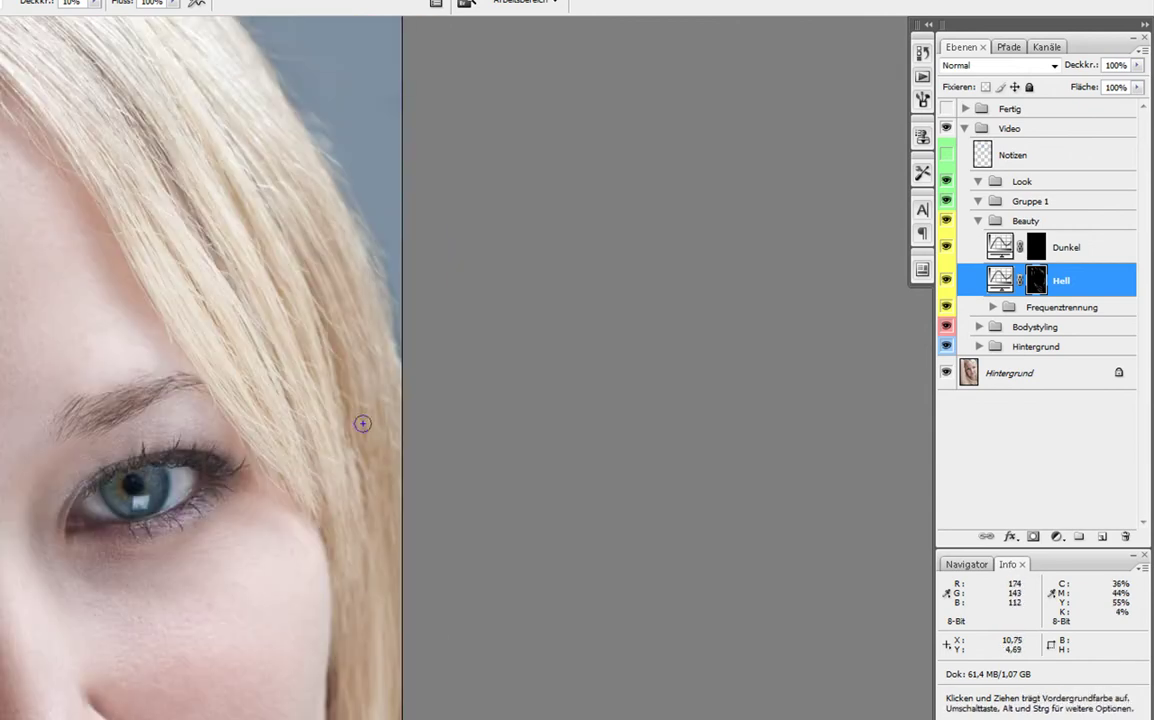
scroll(397, 634, "up", 3)
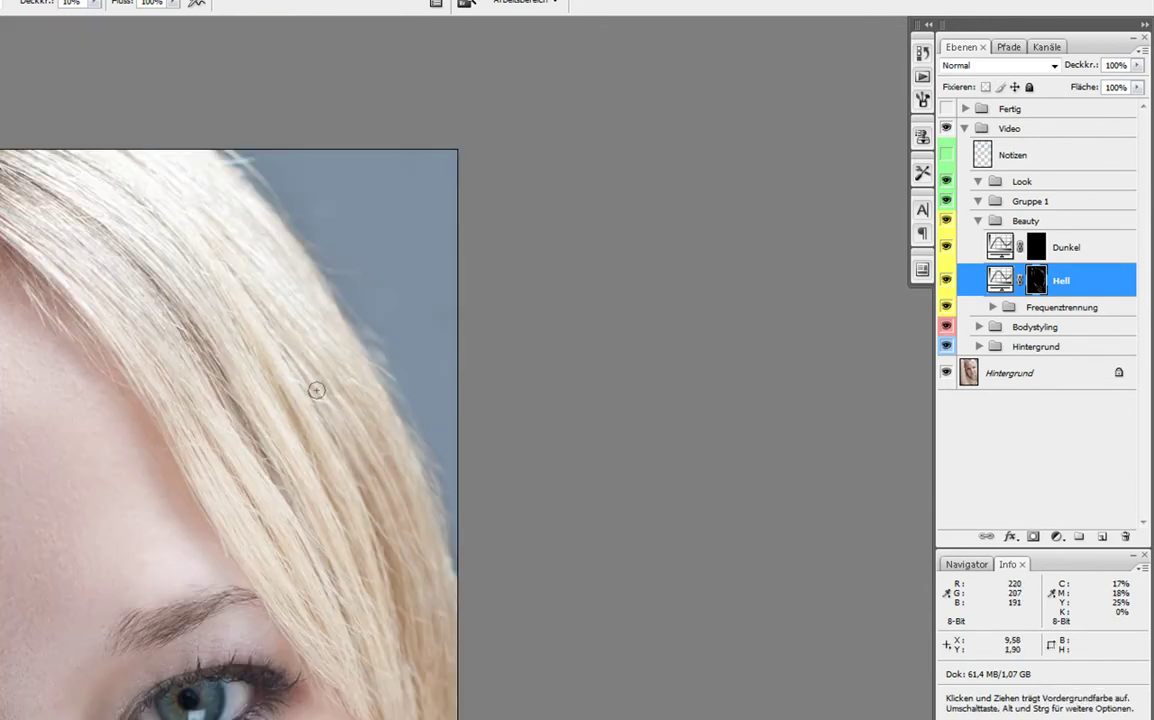
scroll(350, 610, "up", 3)
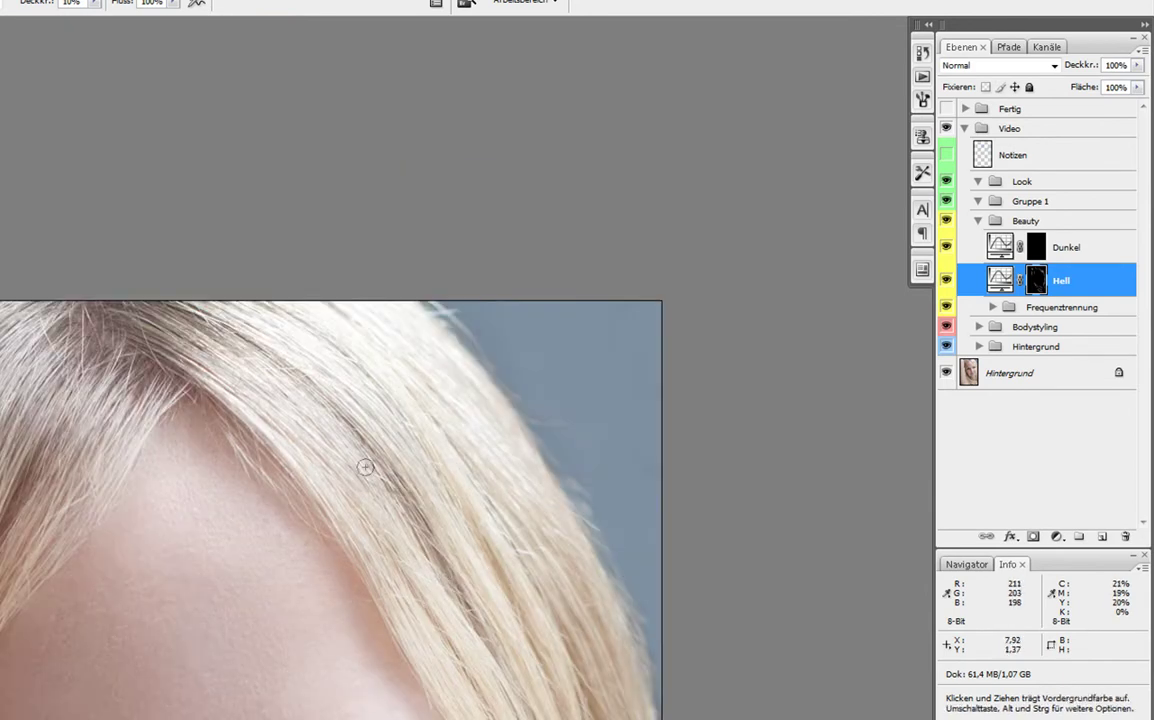
scroll(349, 524, "left", 3)
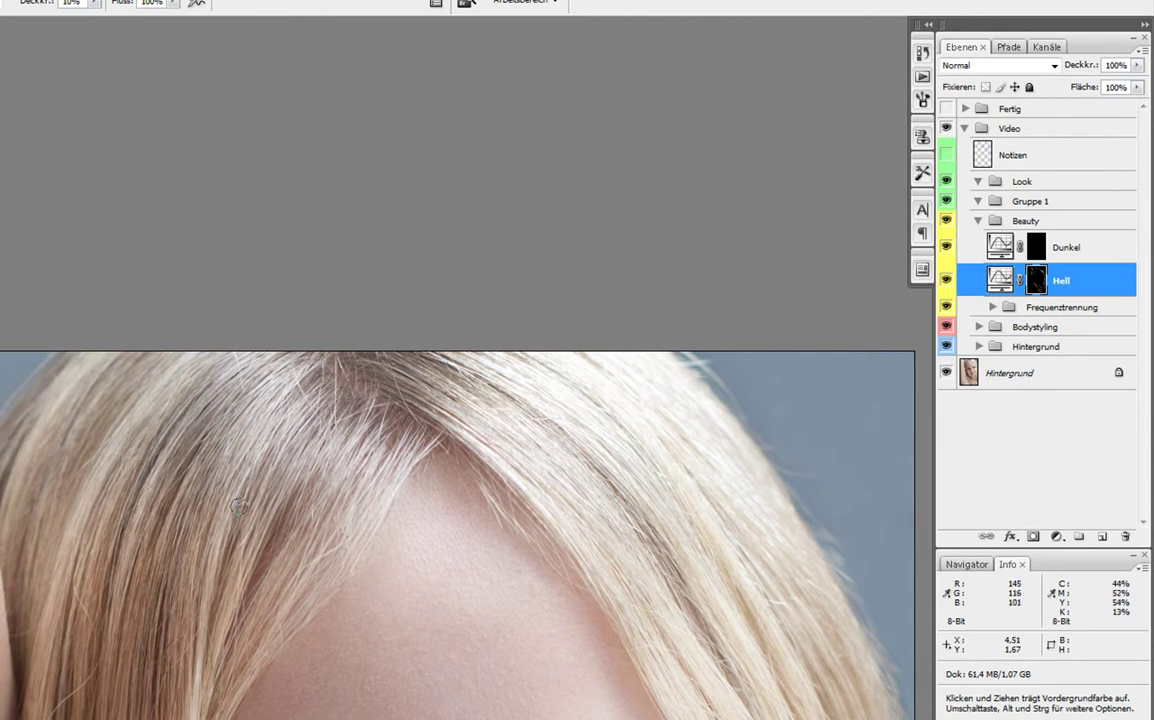
scroll(205, 326, "down", 3)
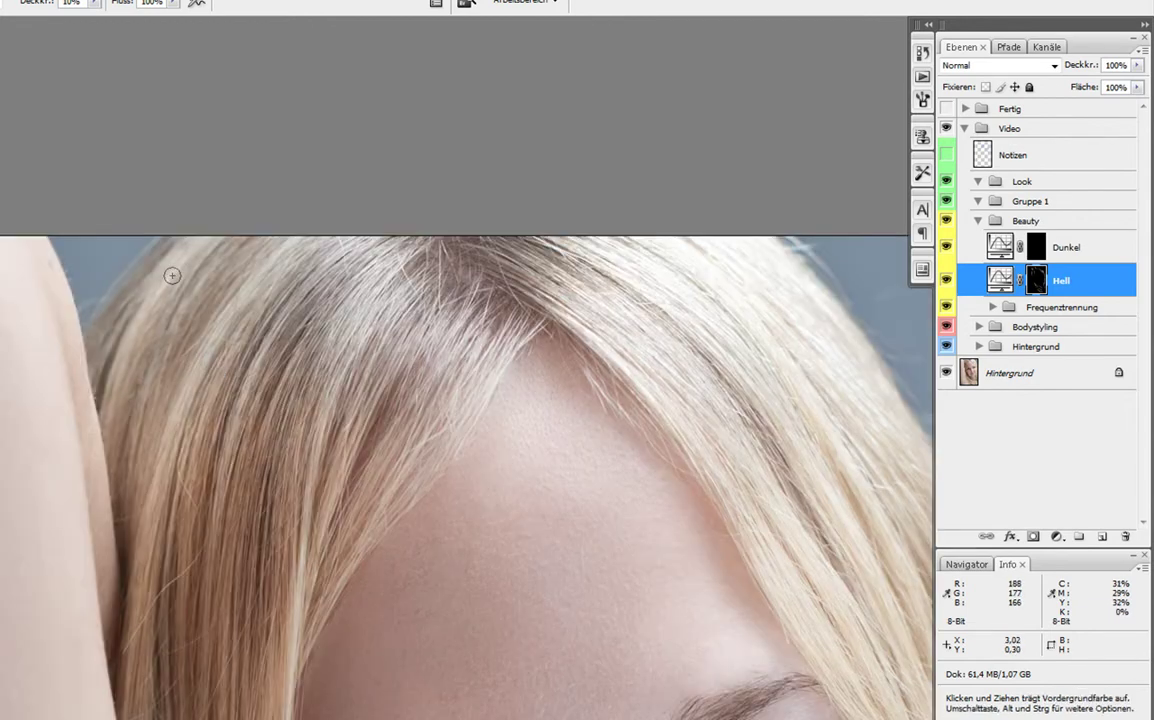
scroll(168, 370, "down", 5)
scroll(180, 580, "down", 5)
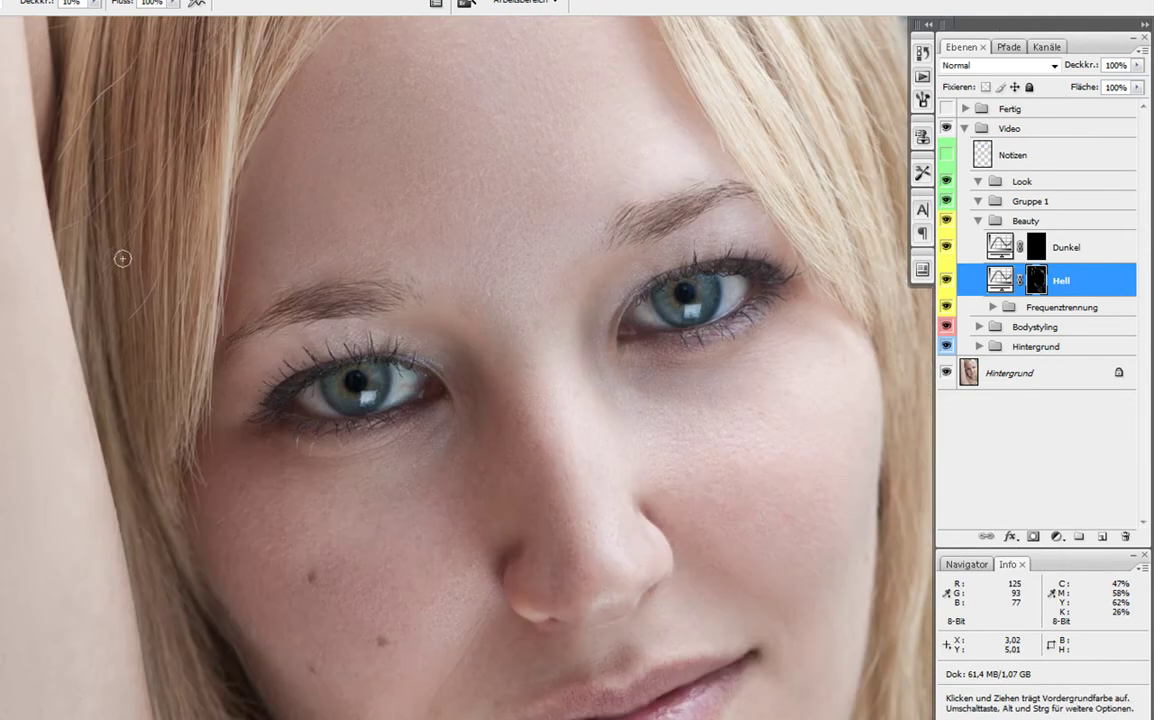
scroll(122, 424, "down", 5)
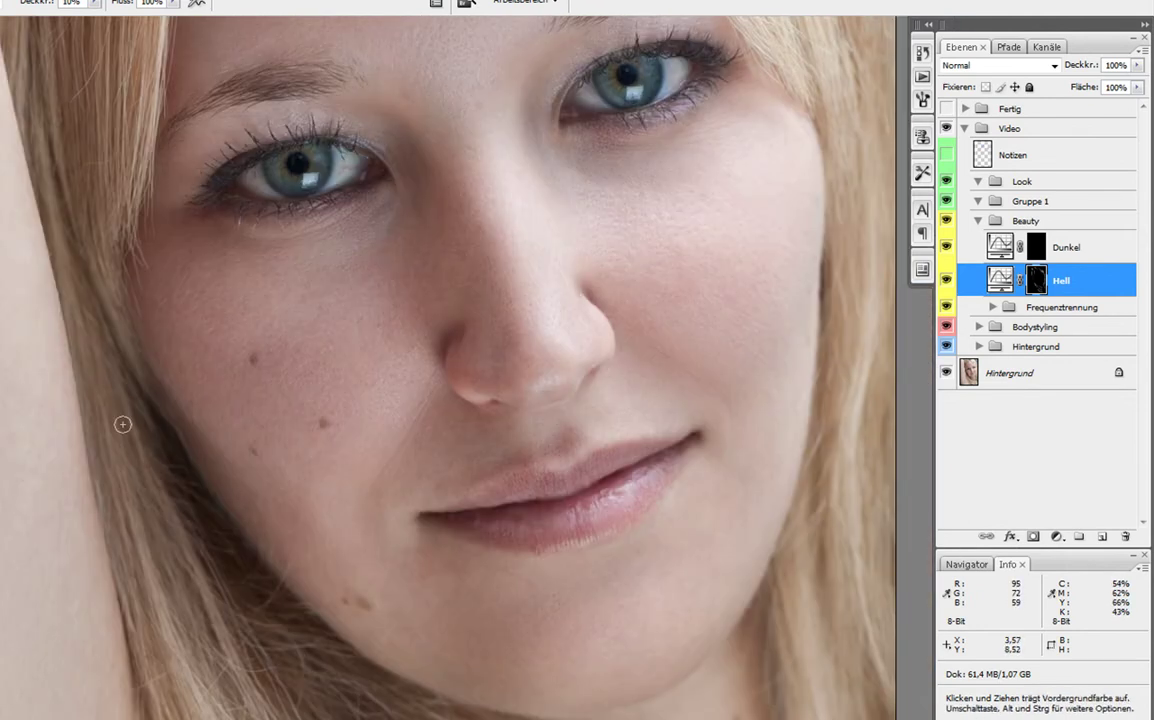
scroll(187, 642, "down", 5)
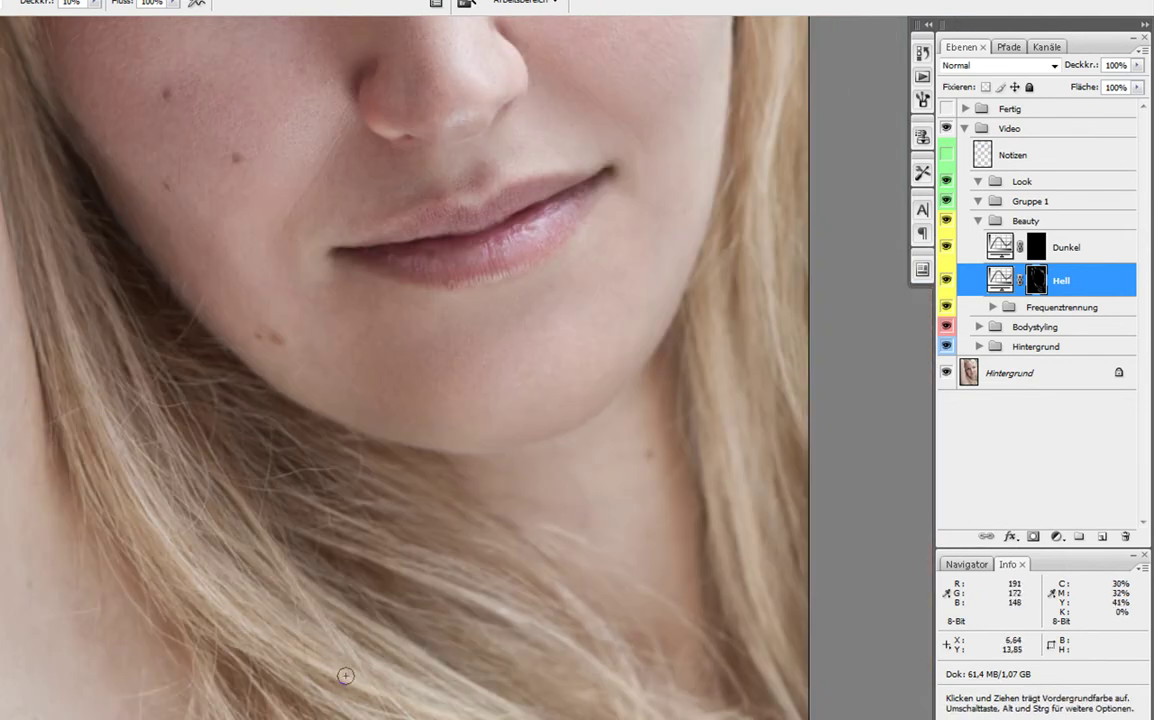
scroll(304, 649, "up", 3)
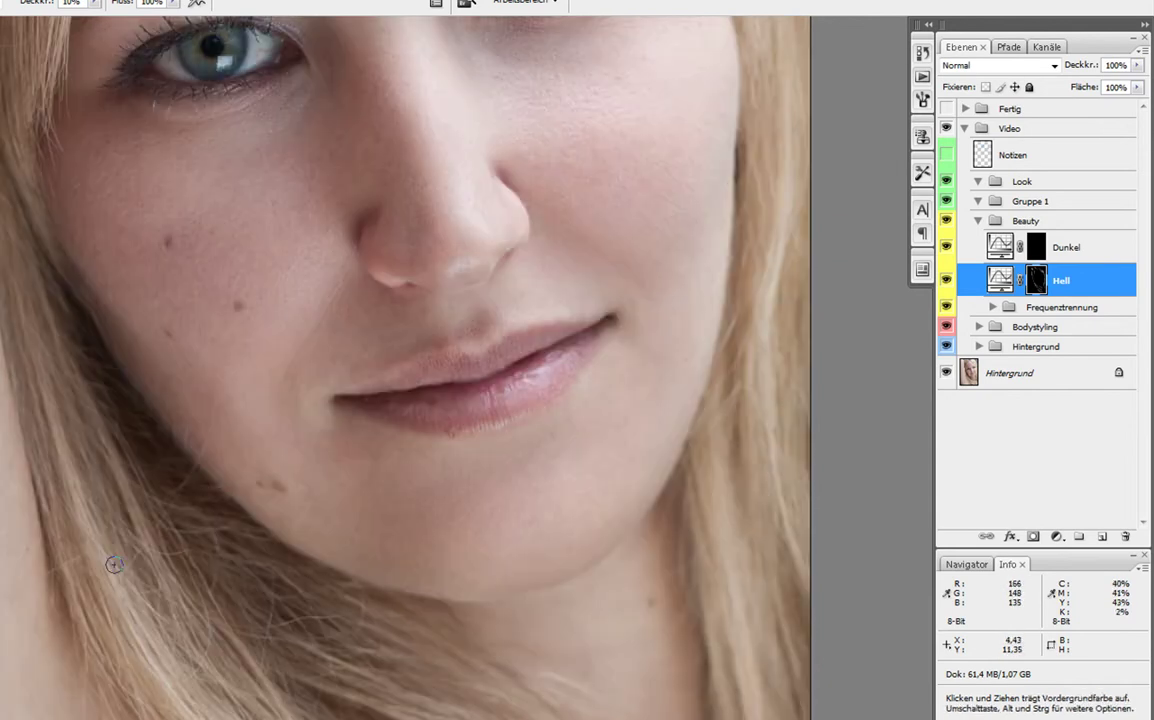
scroll(343, 572, "right", 4)
scroll(793, 515, "up", 3)
scroll(874, 444, "left", 3)
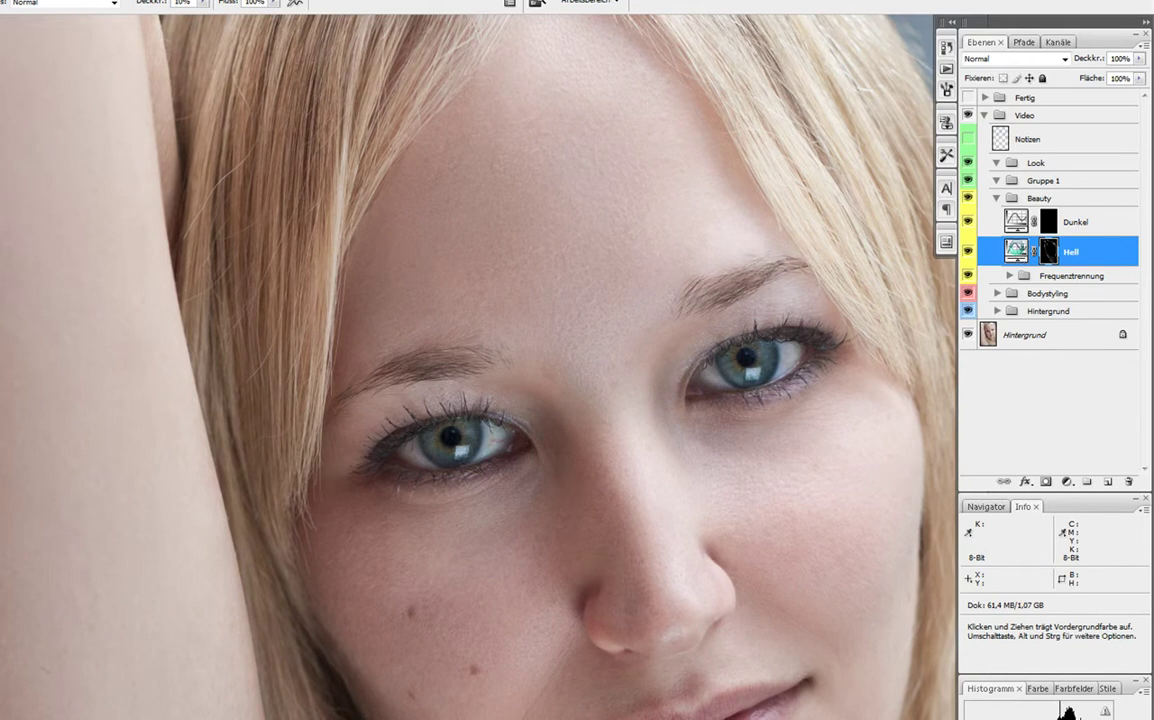
Lift the Hell curve so input 106 maps to output 153
double_click(1016, 251)
mouse_move(824, 412)
left_mouse_down()
mouse_move(824, 343)
mouse_move(837, 421)
mouse_move(828, 413)
left_mouse_up()
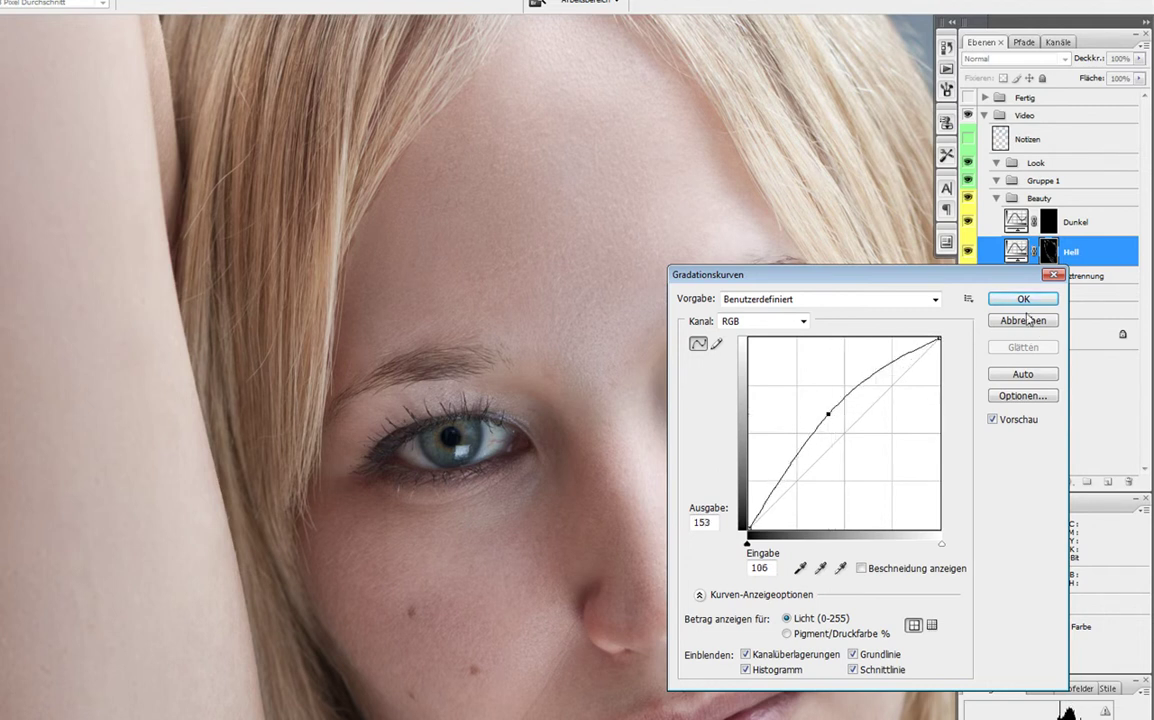
left_click(1022, 300)
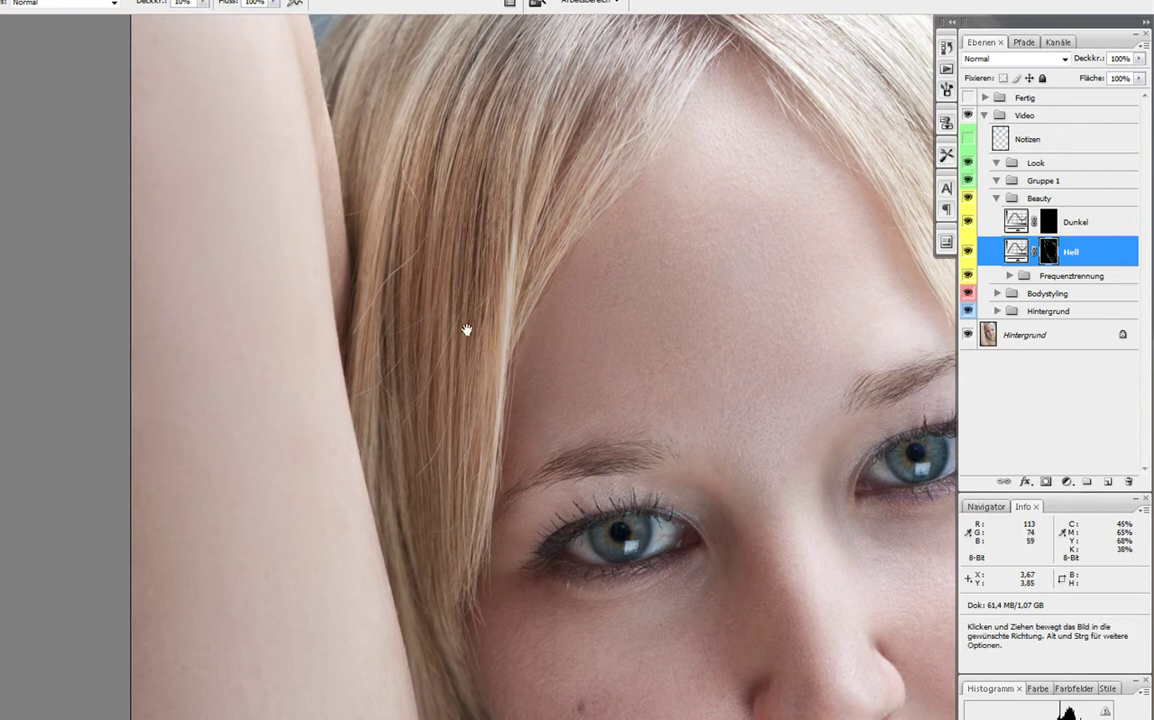
left_click_drag(466, 335, 348, 434)
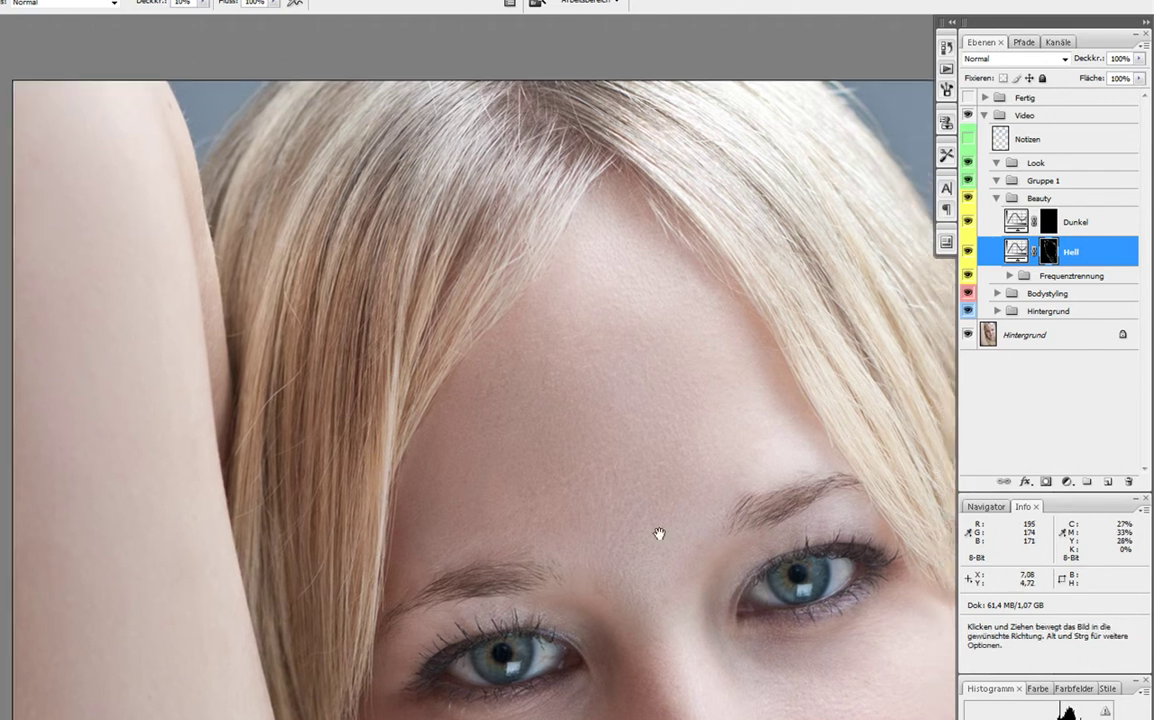
left_click_drag(659, 536, 538, 546)
Compare the Hell brightening, then select Dunkel and set a smaller soft brush
left_click(968, 252)
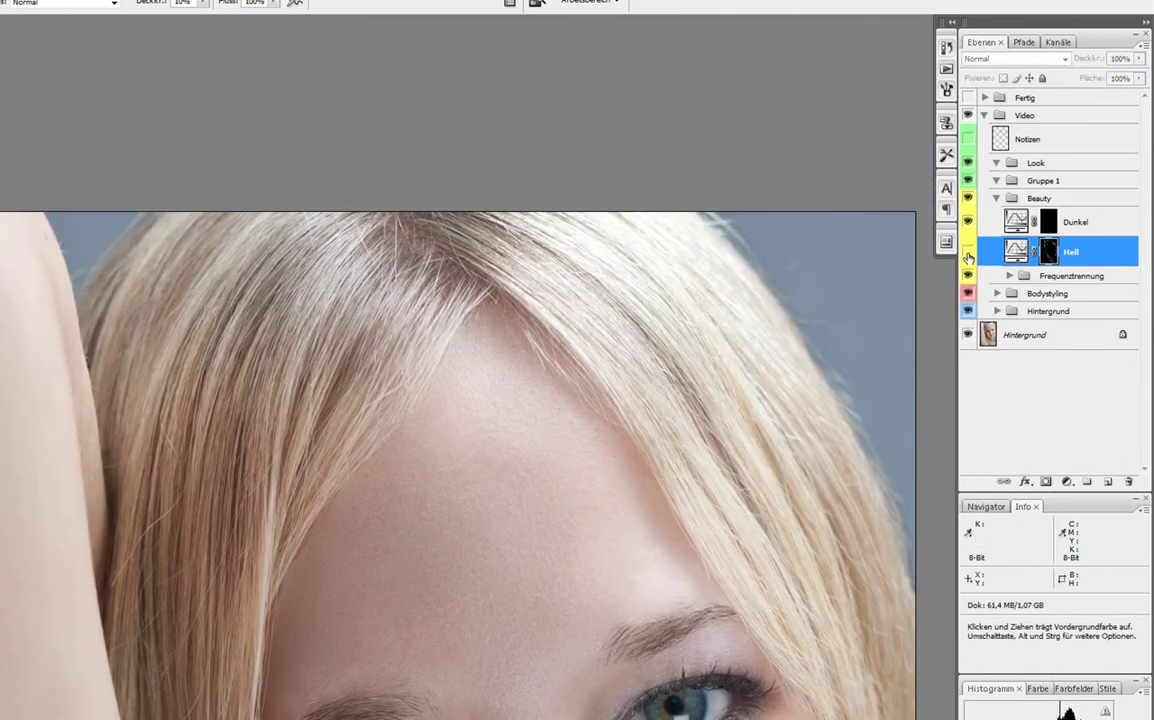
left_click(1058, 222)
left_click_drag(575, 402, 693, 370)
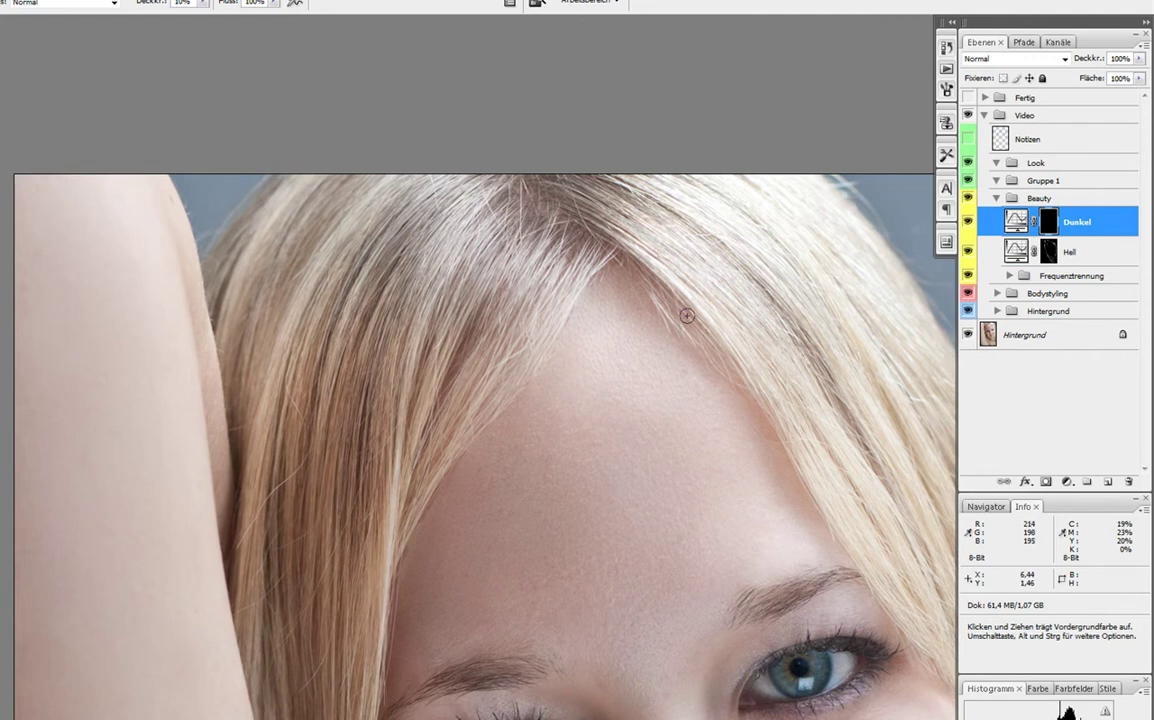
right_click(417, 267)
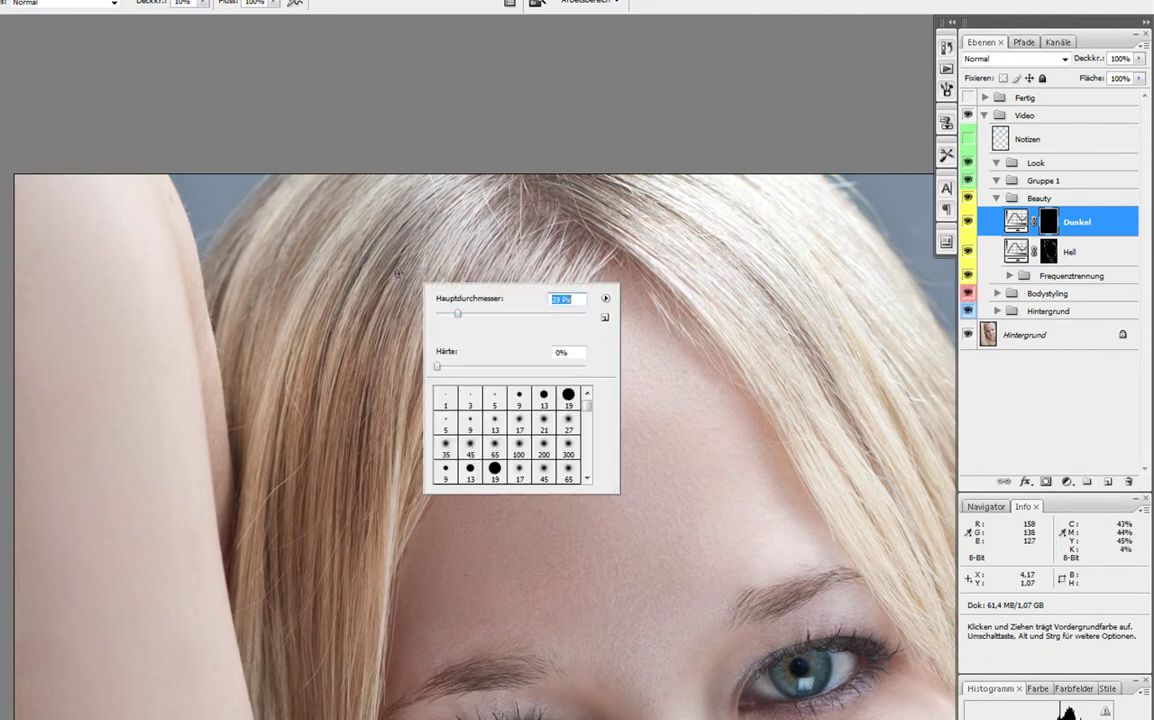
key("Return")
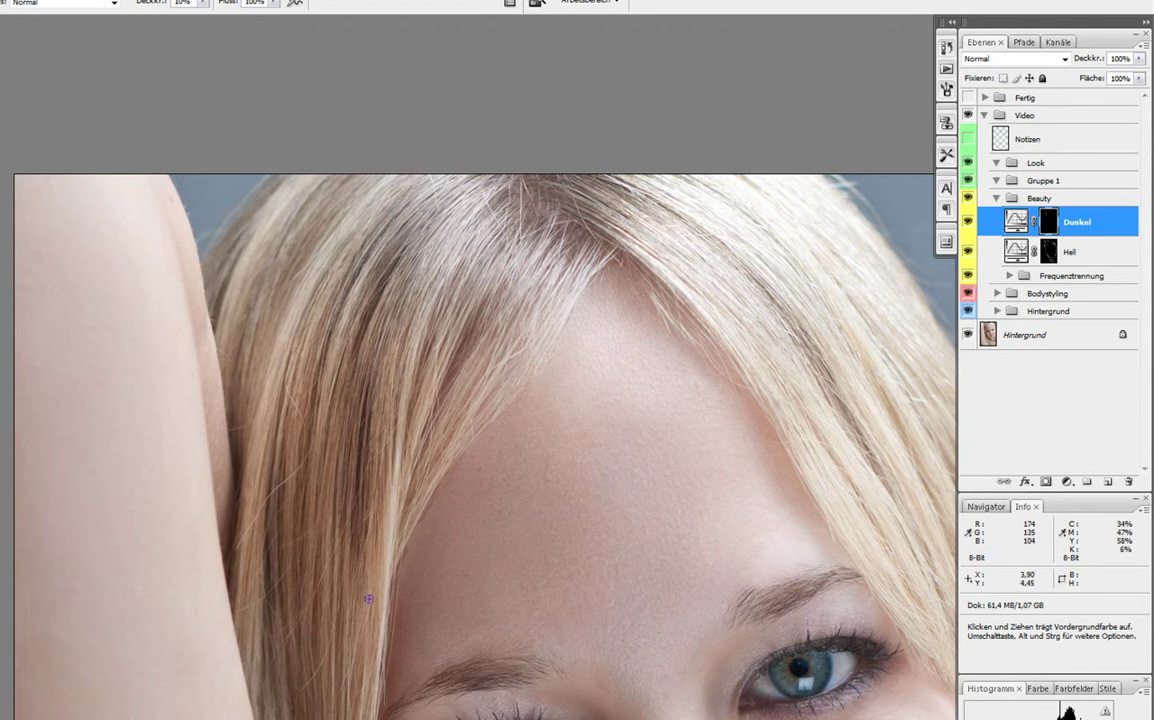
Resize the brush and pan across the chin, lips, cheek and nose areas
scroll(369, 598, "down", 1)
scroll(391, 584, "down", 5)
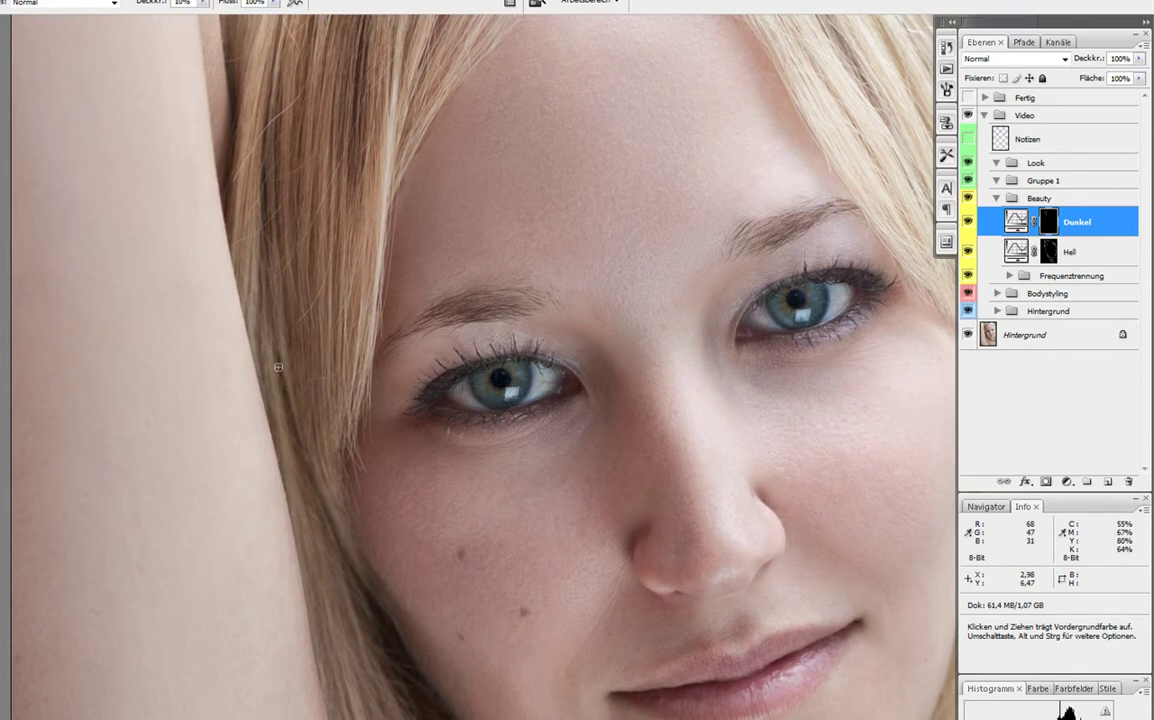
scroll(278, 367, "down", 3)
scroll(300, 450, "right", 2)
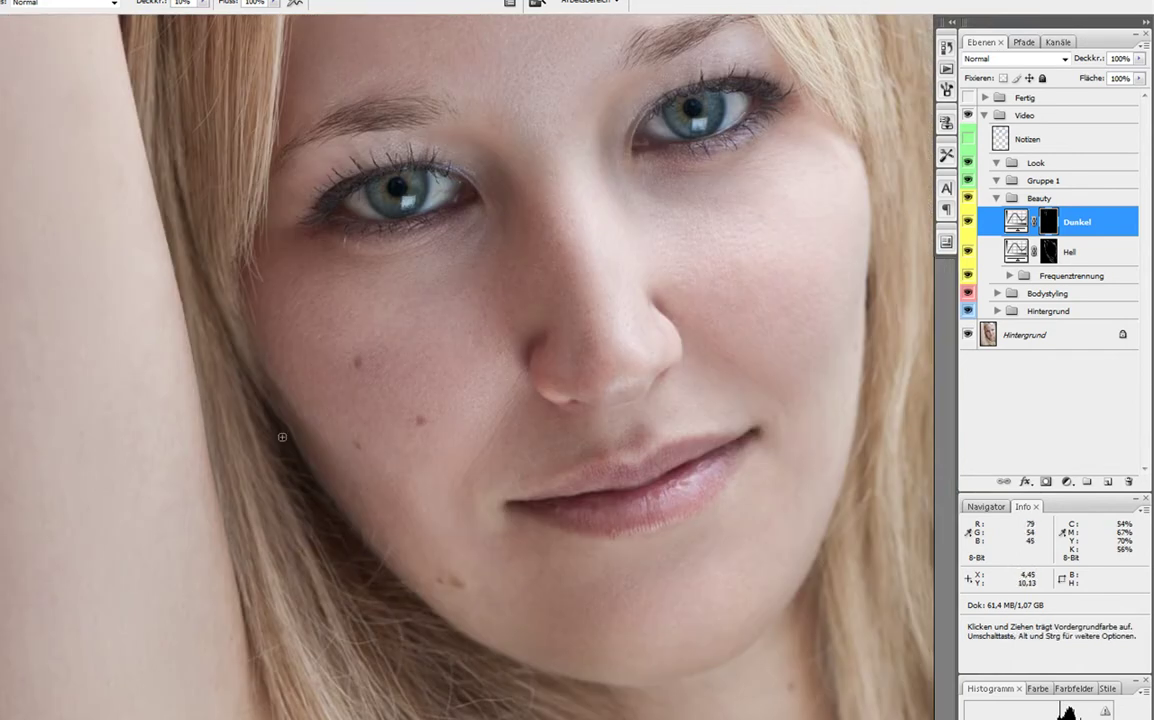
scroll(443, 664, "down", 3)
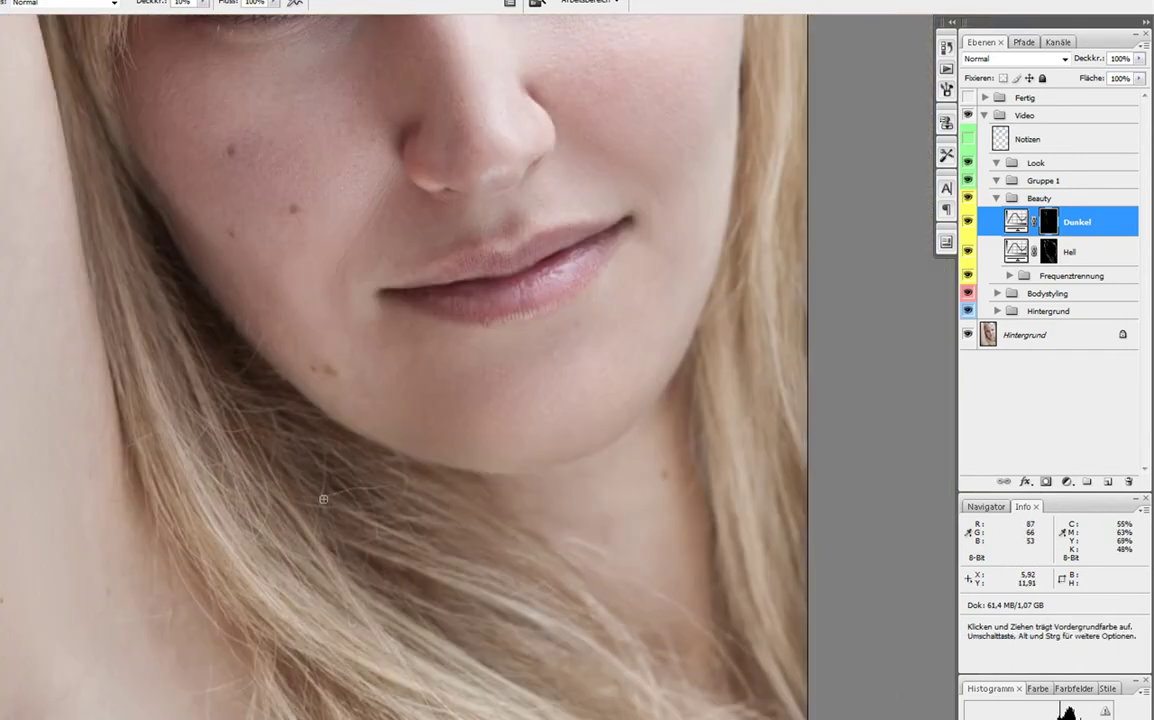
scroll(322, 489, "left", 2)
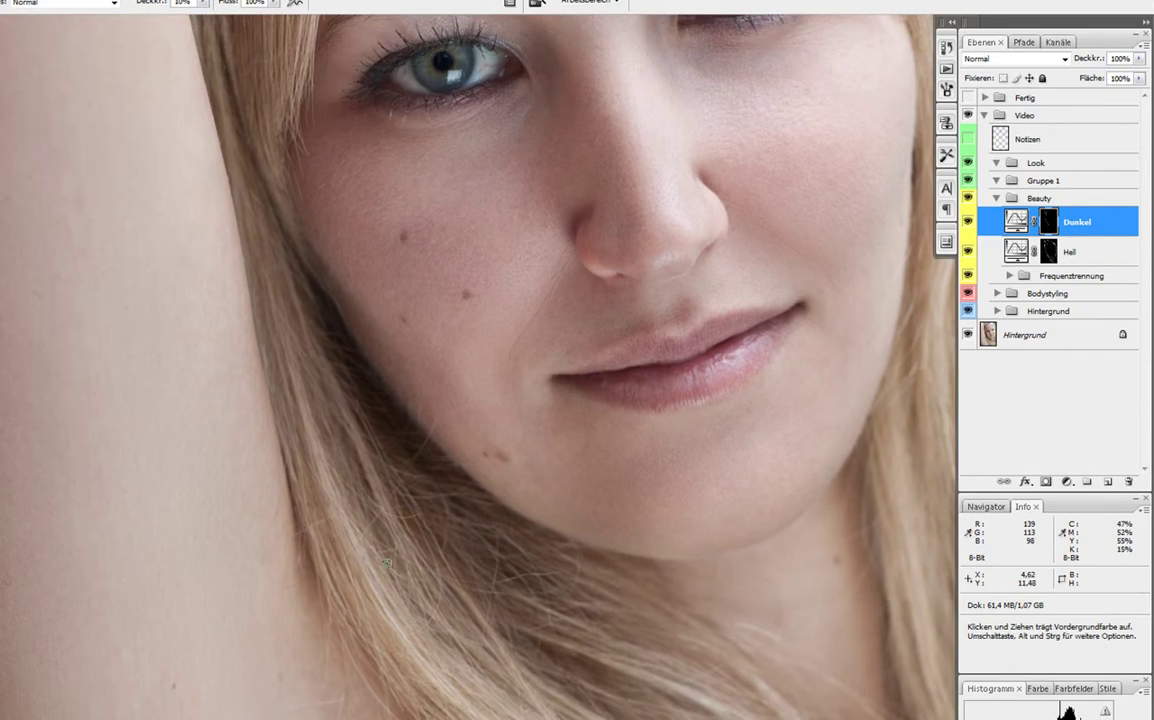
right_click(425, 541)
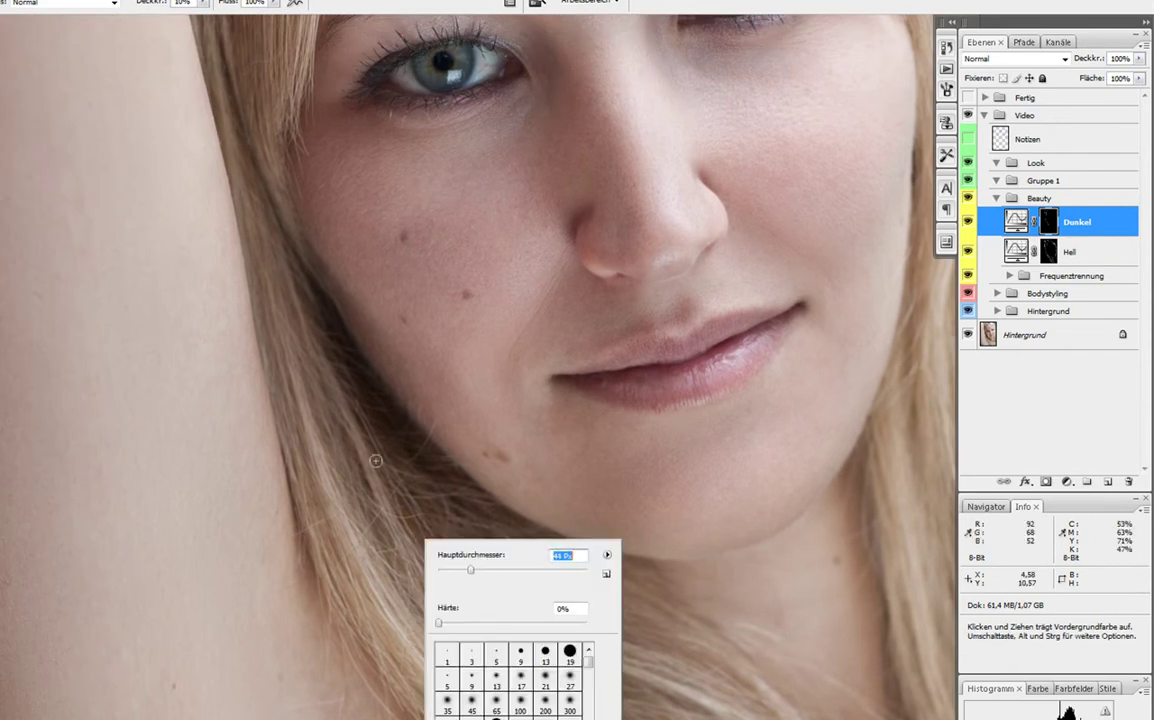
key("Return")
left_click_drag(510, 600, 319, 379)
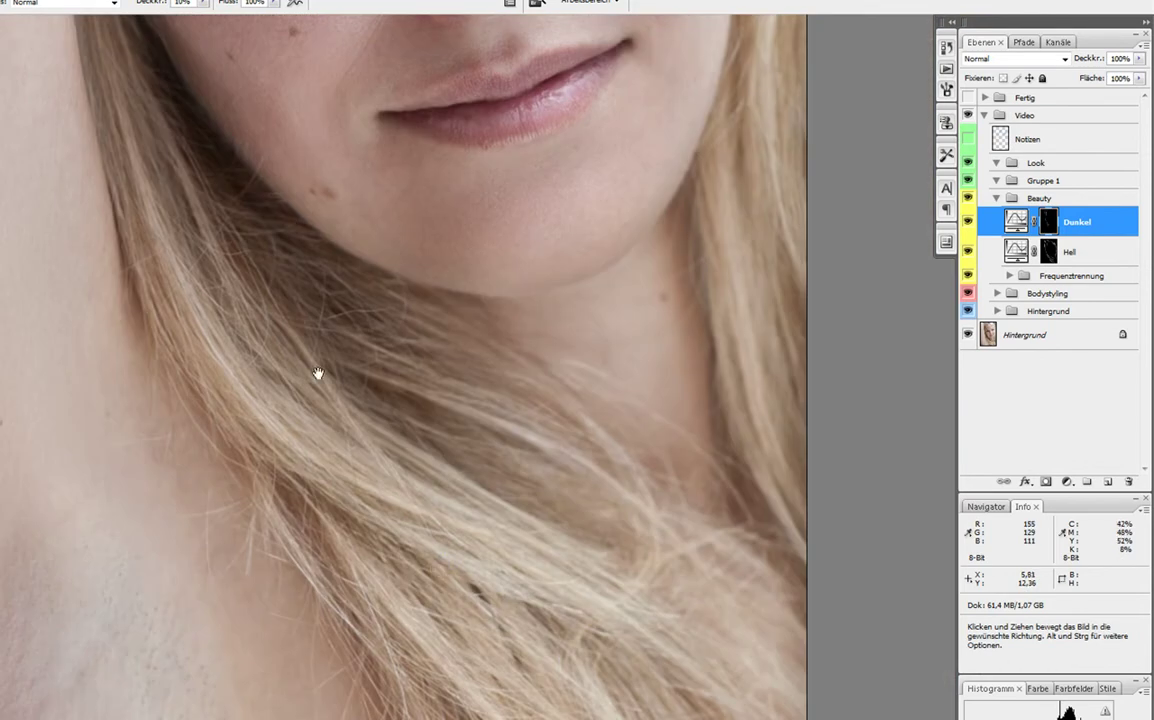
left_click_drag(343, 446, 455, 526)
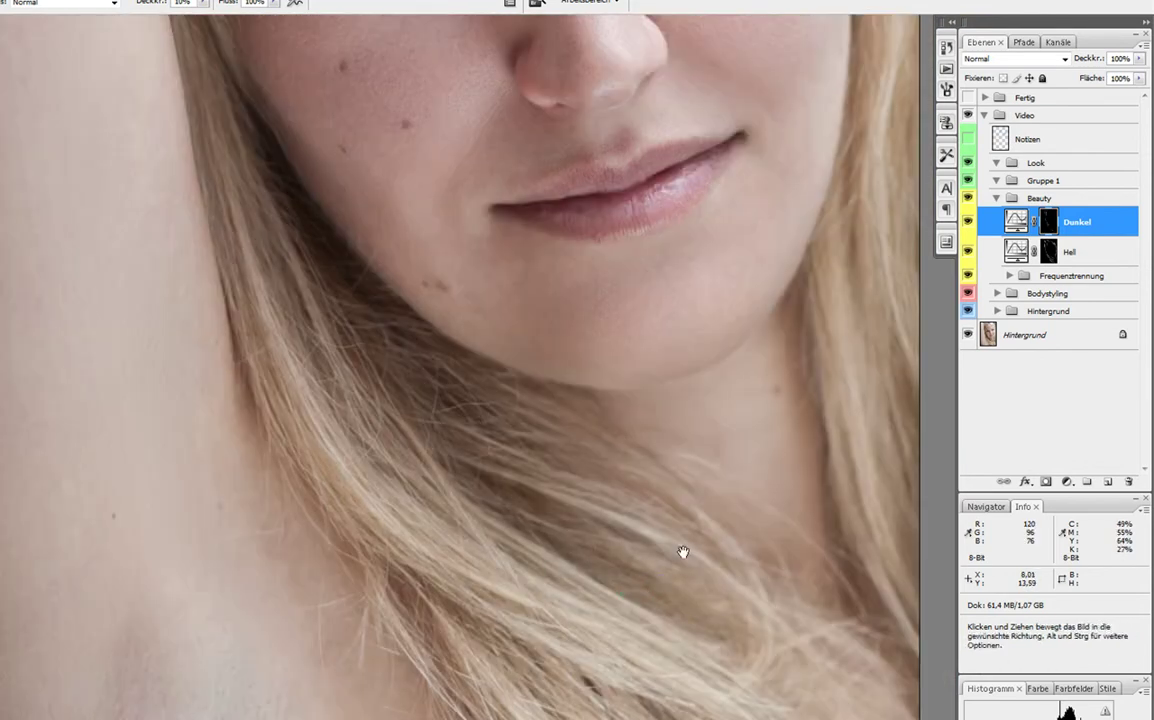
left_click_drag(683, 554, 393, 534)
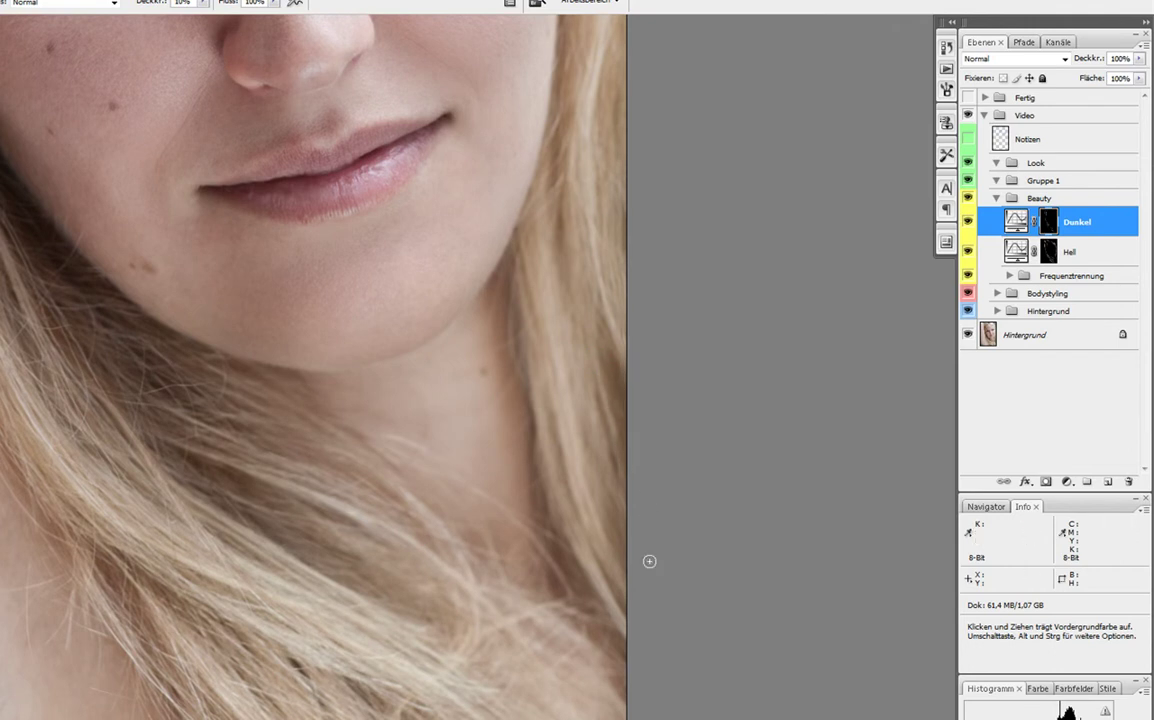
left_click_drag(641, 164, 539, 339)
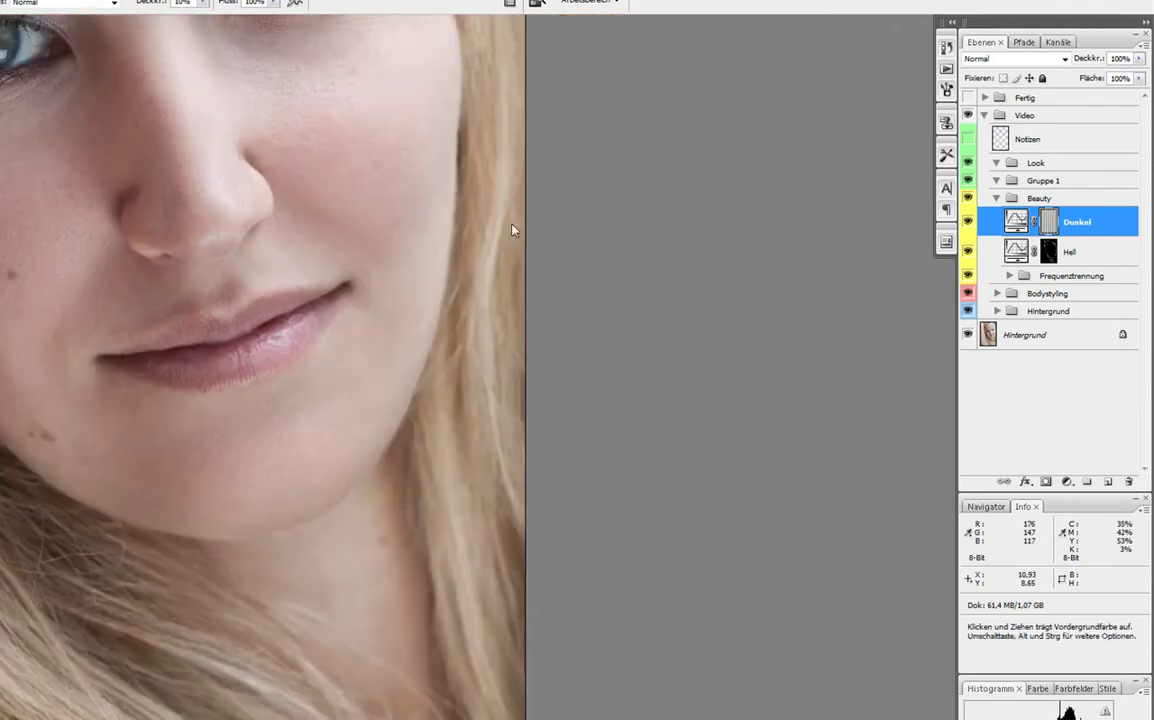
Paint a darkened hair strand near the right forehead on the Dunkel mask, then view the whole portrait
scroll(485, 445, "up", 5)
scroll(459, 474, "up", 4)
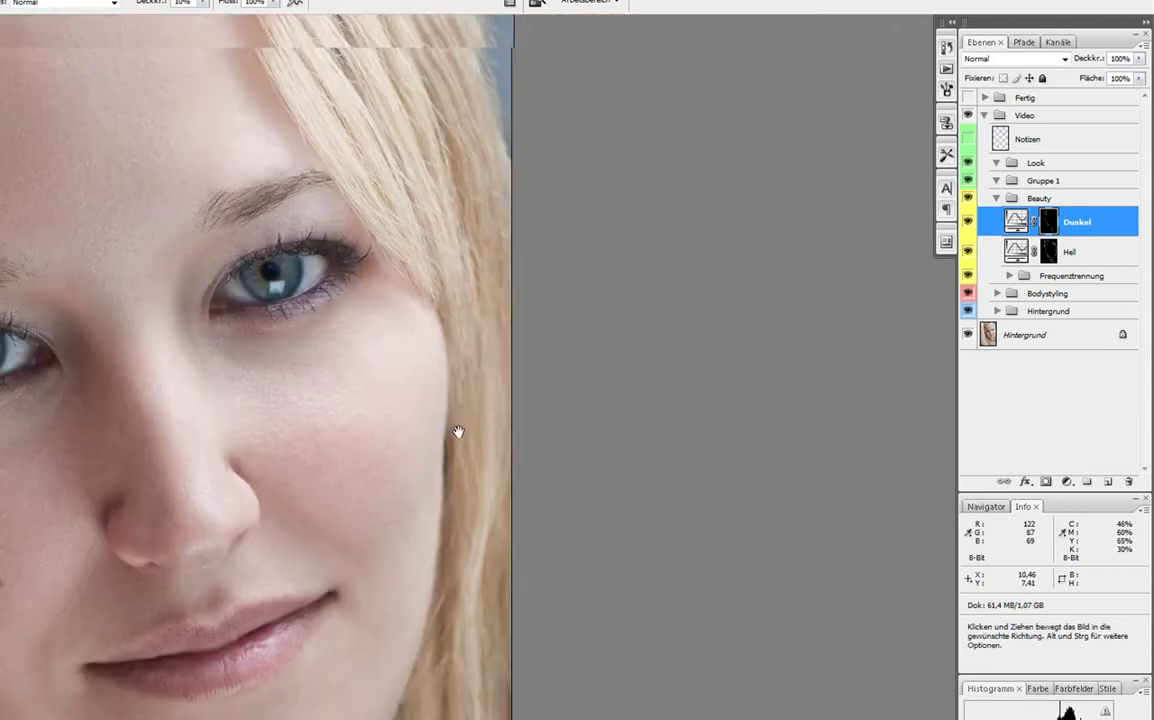
scroll(453, 438, "up", 2)
scroll(415, 520, "up", 4)
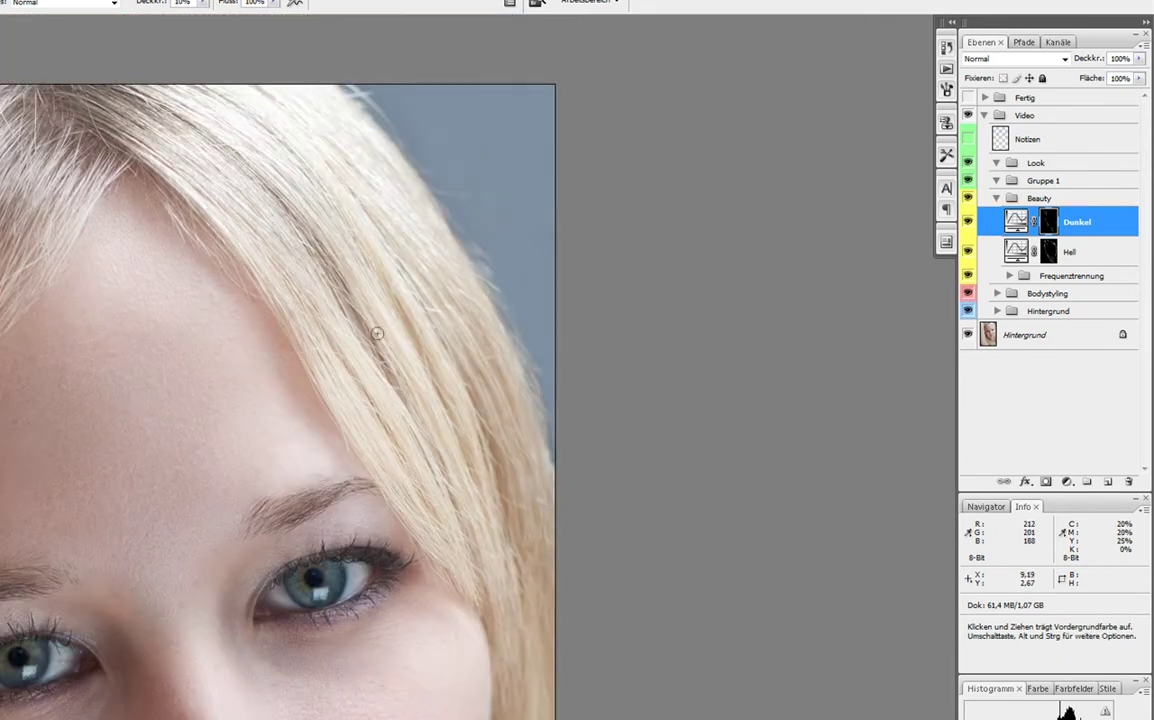
left_click_drag(340, 335, 336, 284)
scroll(420, 384, "up", 3)
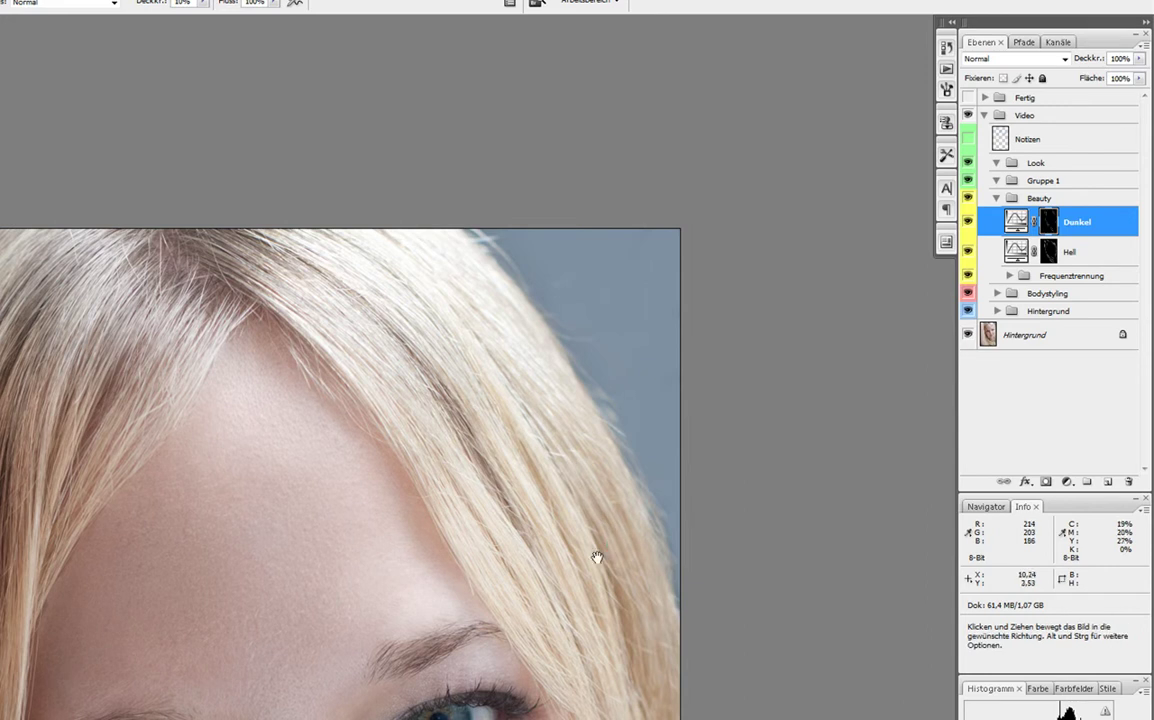
left_click_drag(598, 561, 538, 167)
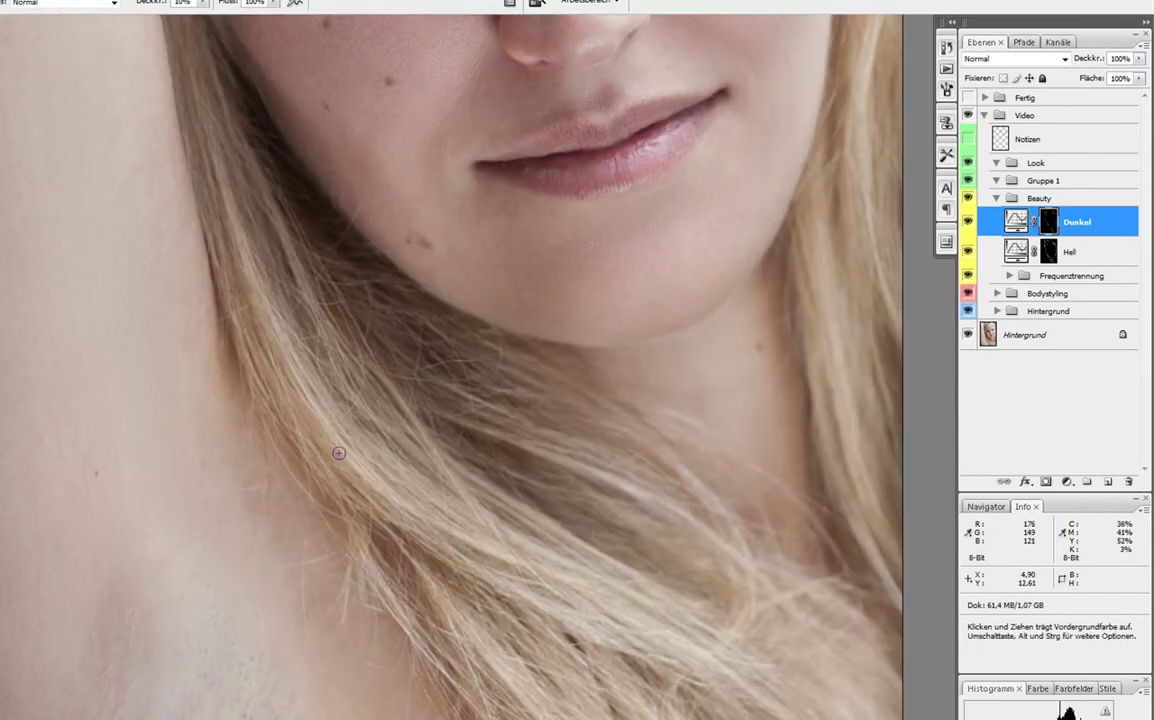
scroll(528, 515, "up", 3)
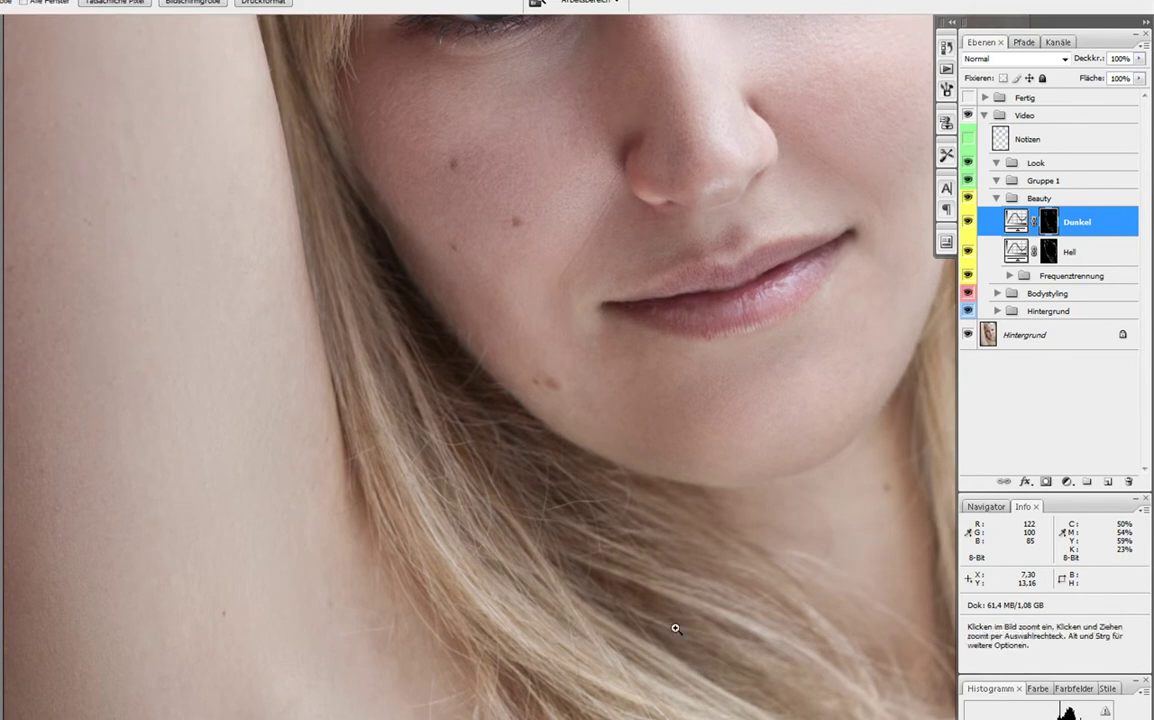
key("h")
left_click_drag(528, 350, 508, 543)
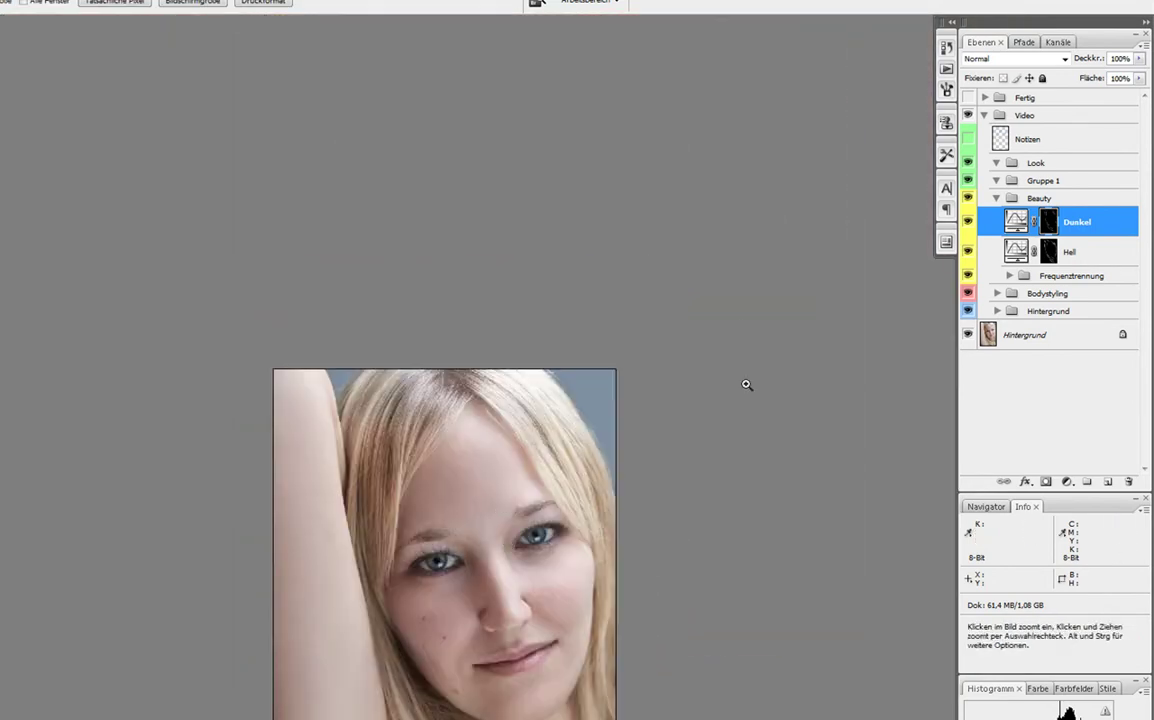
Group Hell and Dunkel into a folder named 'D+B Haare'
left_click(969, 199)
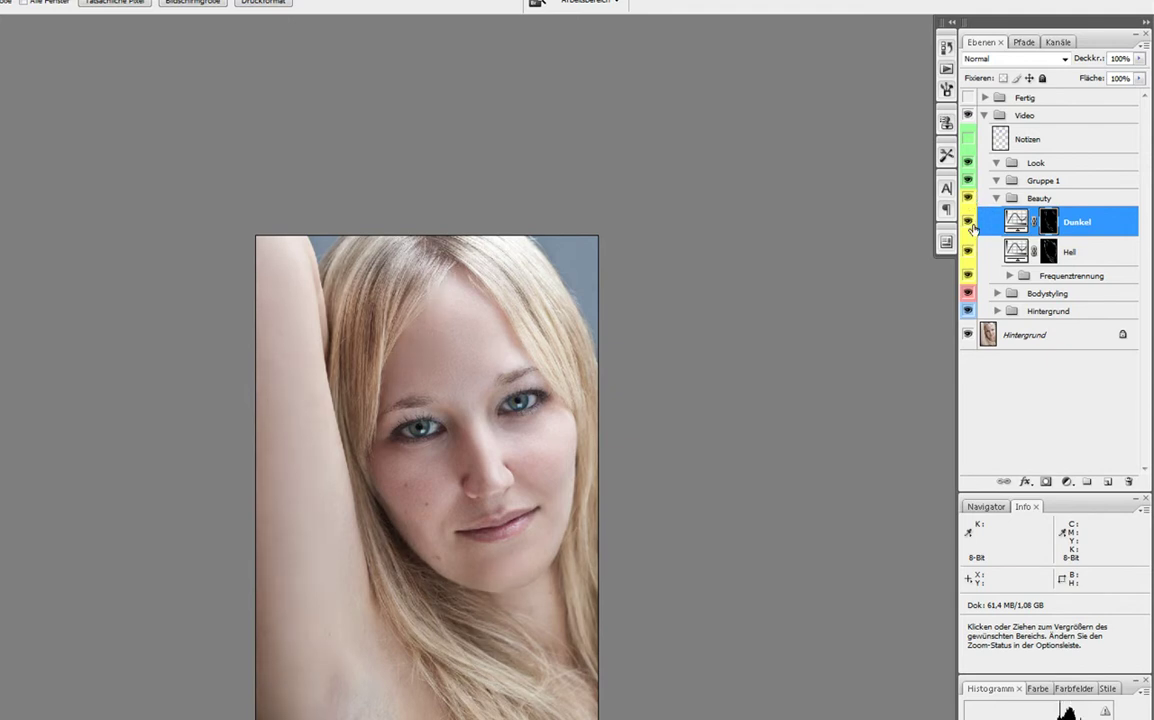
left_click(1035, 252, "shift")
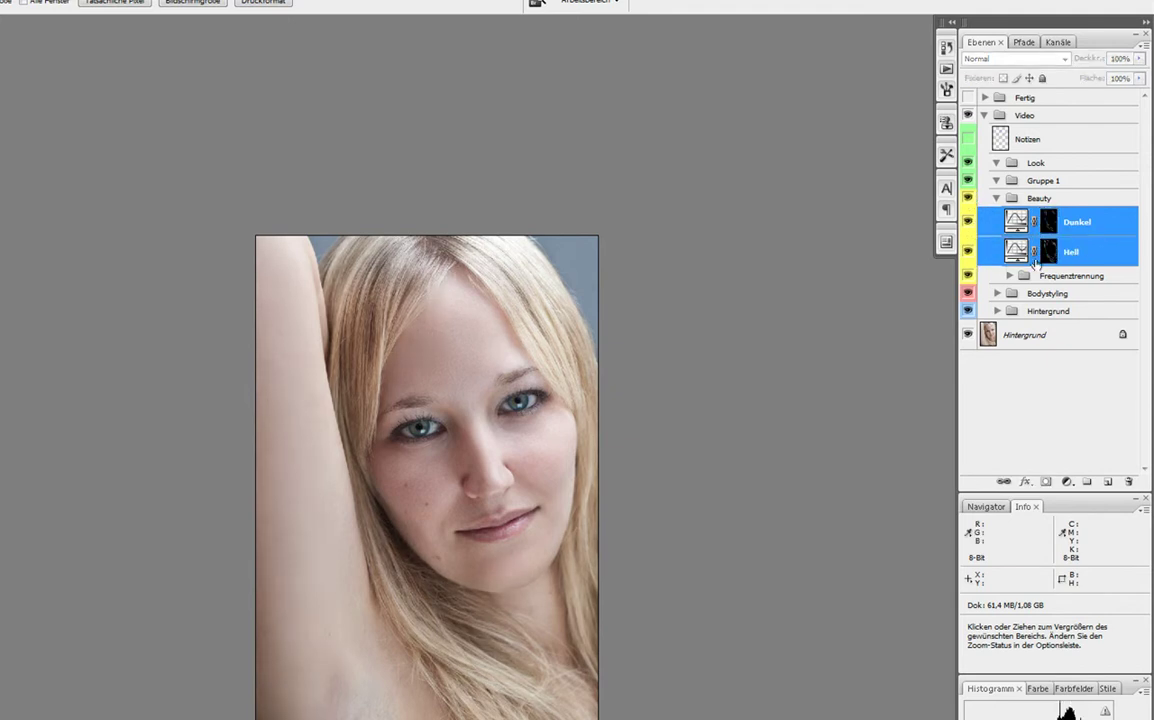
key("ctrl+g")
double_click(1058, 217)
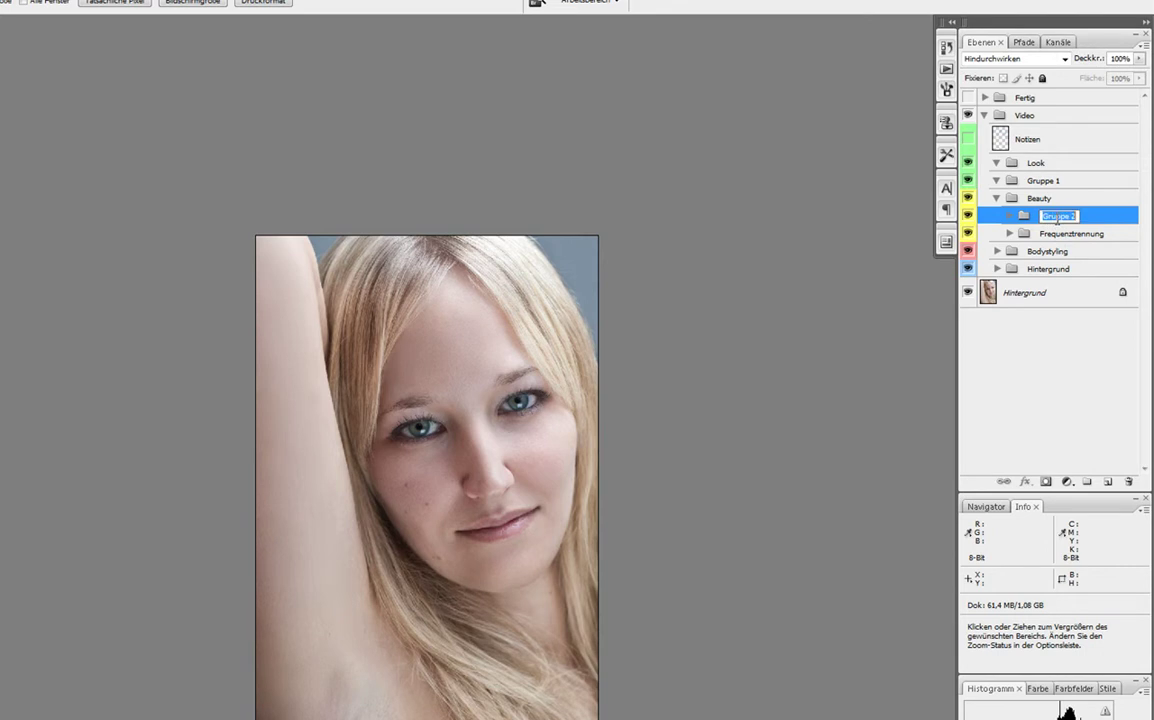
type("D+B Ha")
type("are")
key("Return")
Toggle D+B Haare on and off to compare the hair
left_click(968, 217)
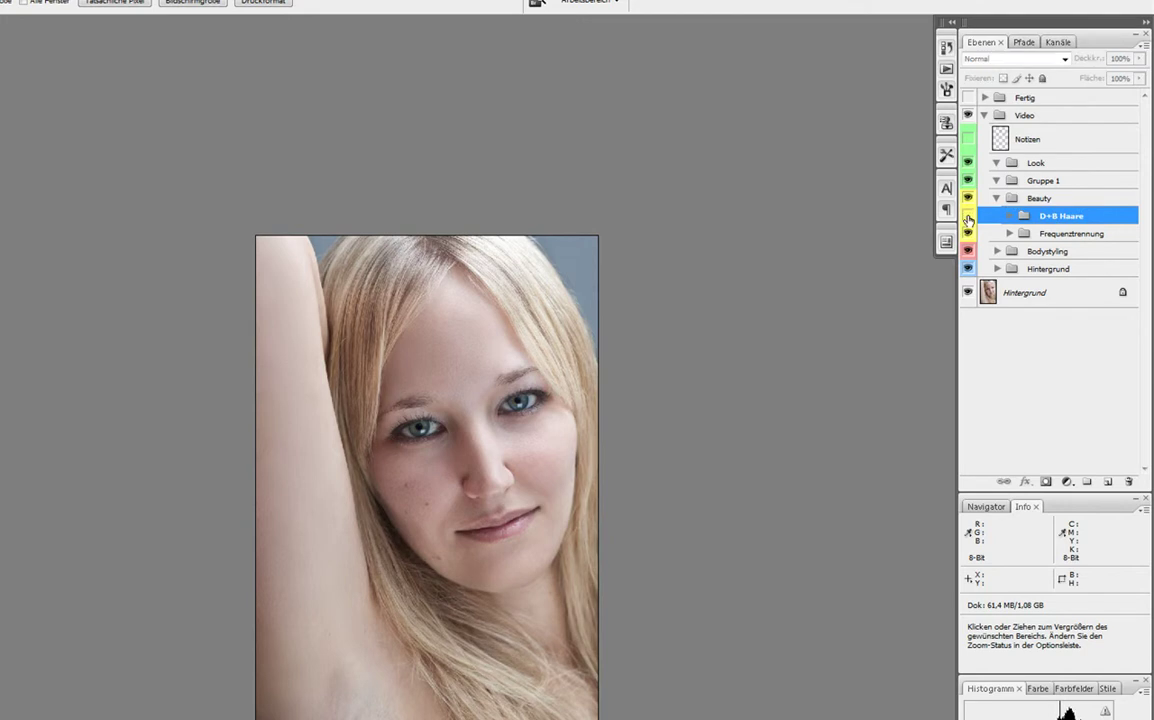
left_click(968, 217)
left_click(968, 217)
left_click(968, 217)
left_click(968, 217)
left_click(968, 217)
Zoom into the upper-left hair and expand D+B Haare to select Hell
key("z")
left_click(513, 364)
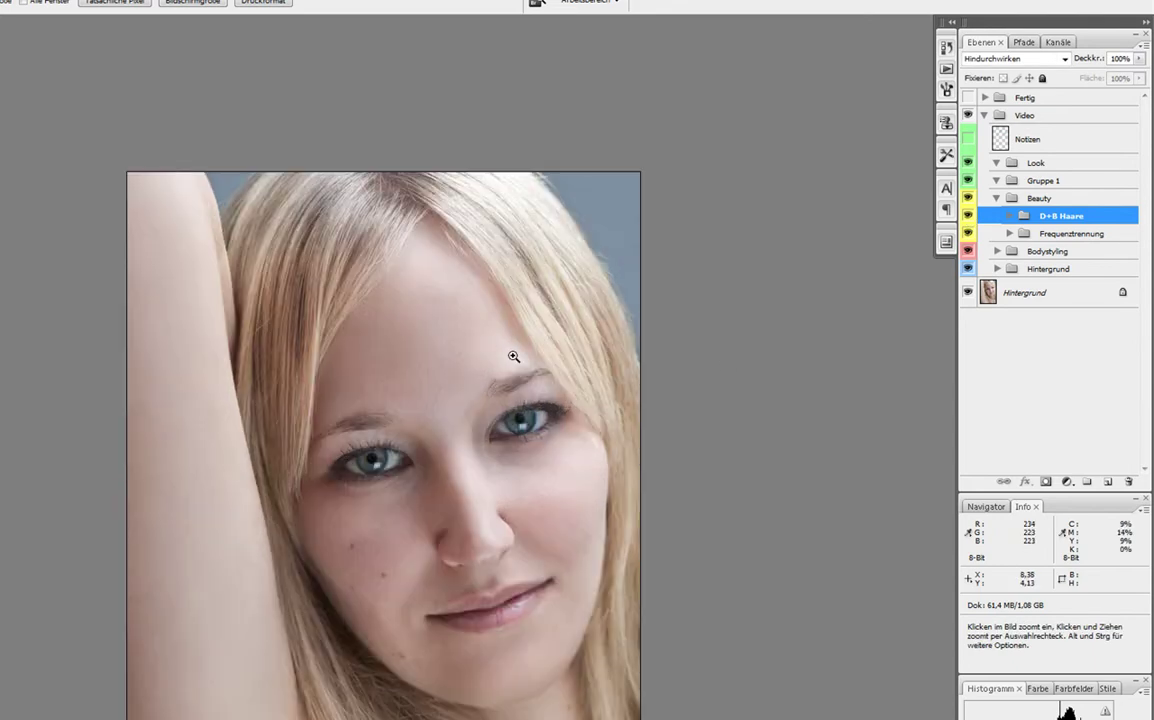
left_click_drag(471, 450, 608, 296)
left_click_drag(482, 170, 361, 237)
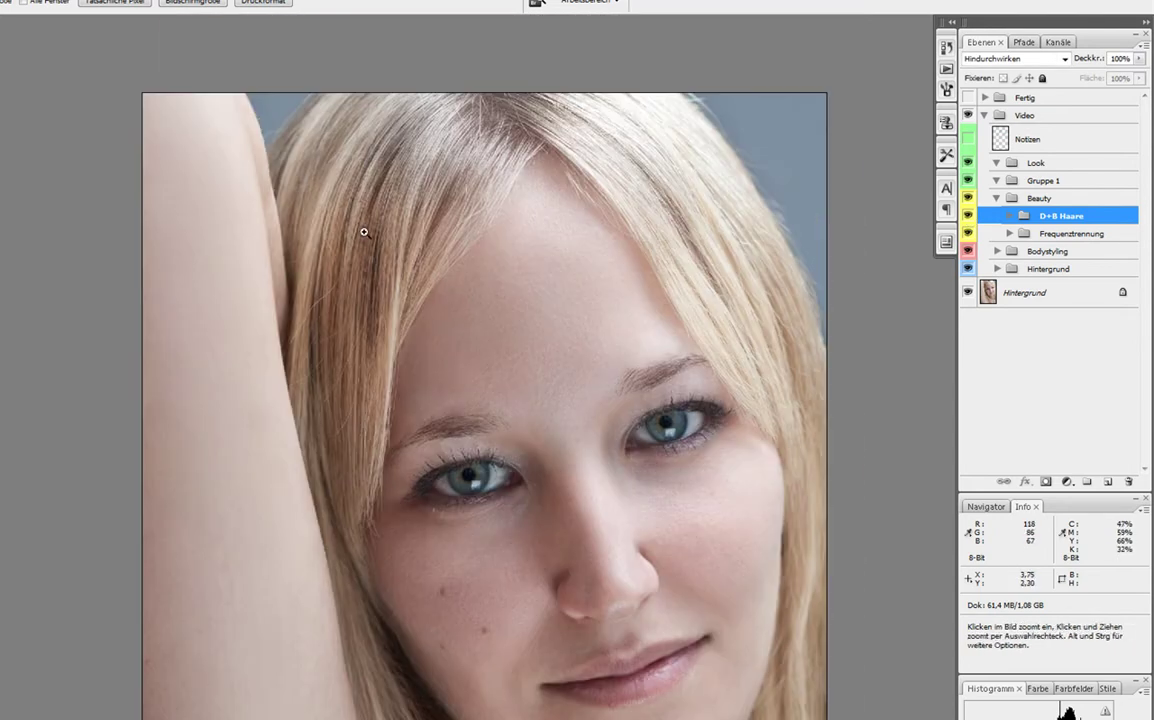
left_click(322, 219)
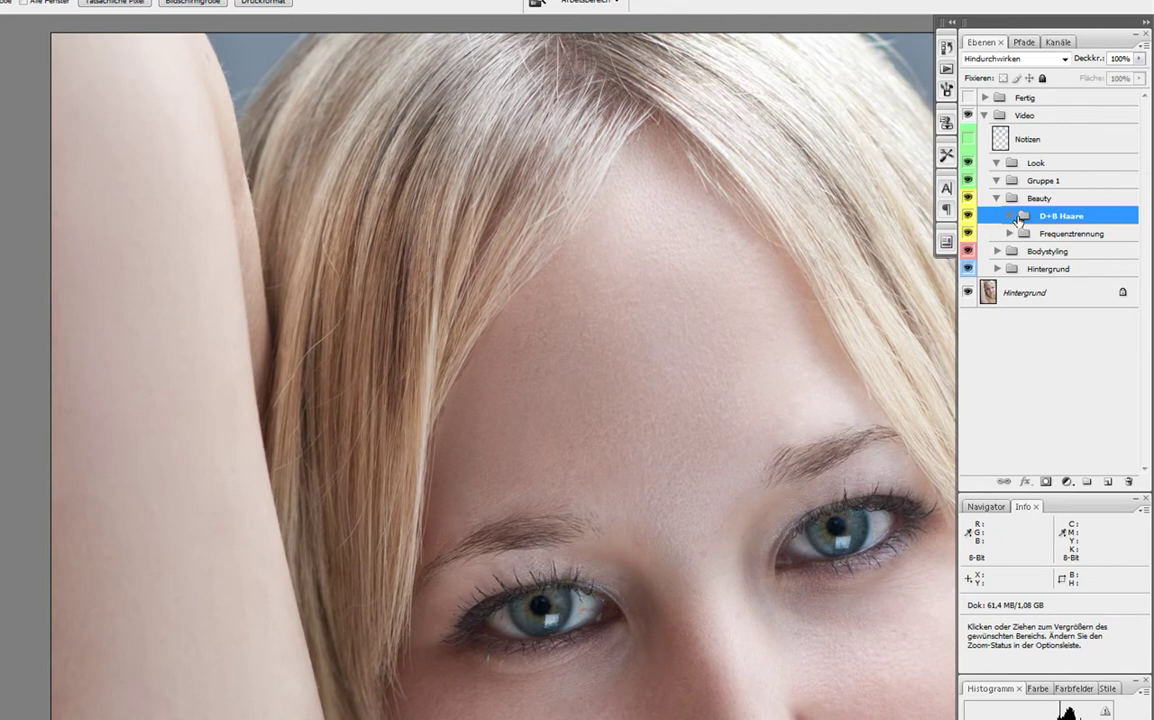
left_click(1012, 217)
left_click(1104, 246)
left_click(1085, 268)
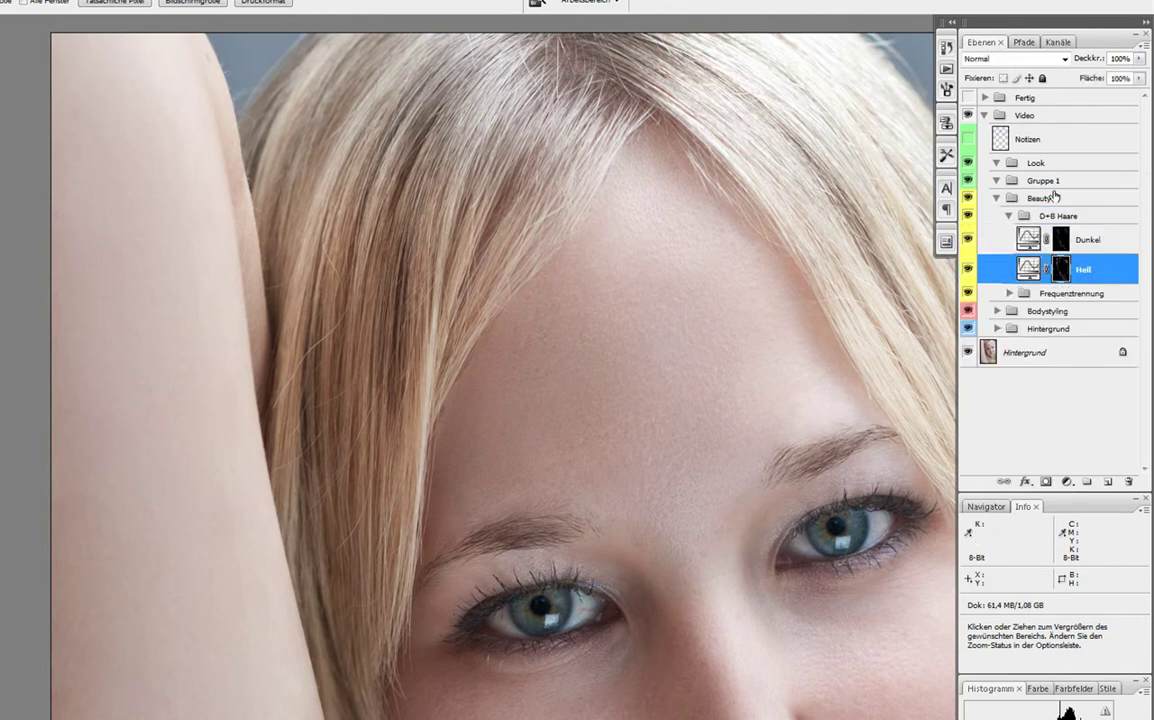
Lower the Hell curve to map input 113 to 148 and collapse D+B Haare
double_click(1018, 268)
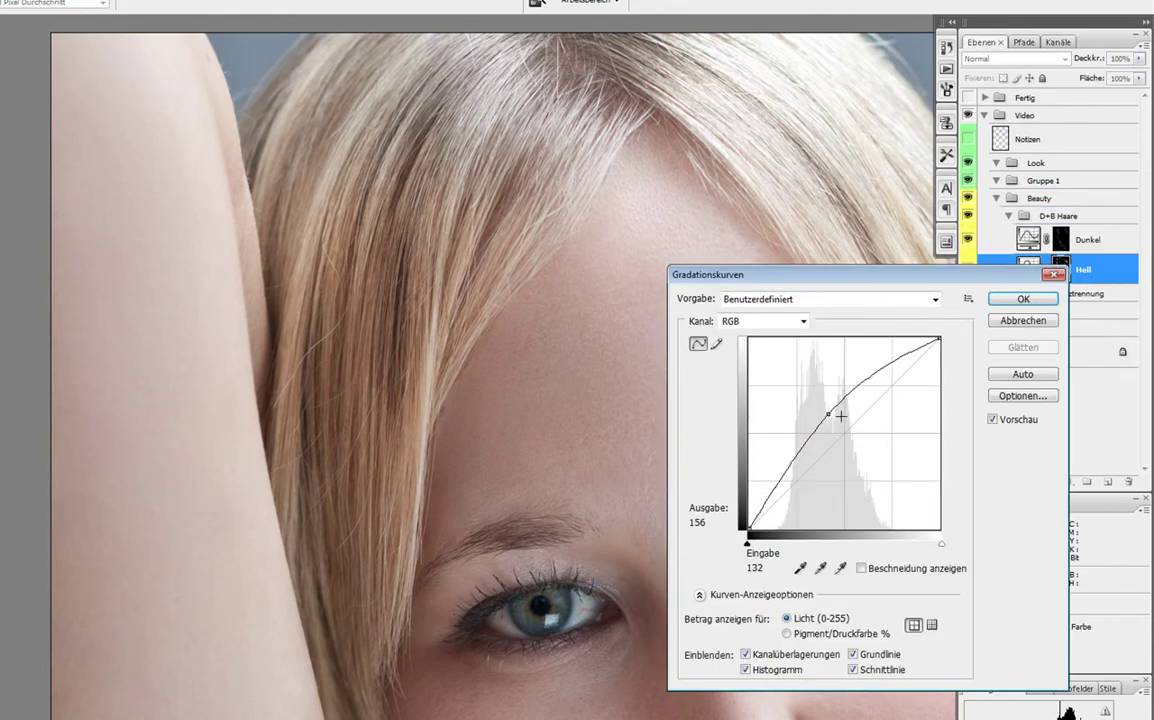
left_click_drag(830, 414, 834, 421)
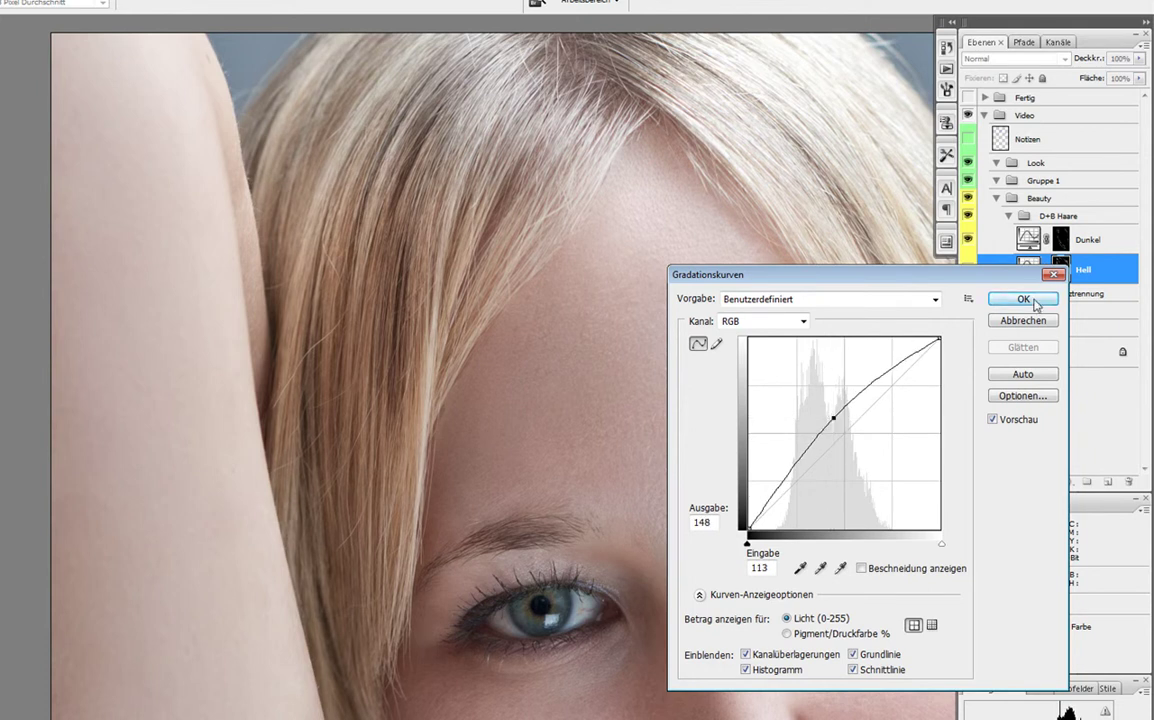
left_click(1024, 300)
left_click(1005, 218)
left_click_drag(760, 237, 613, 296)
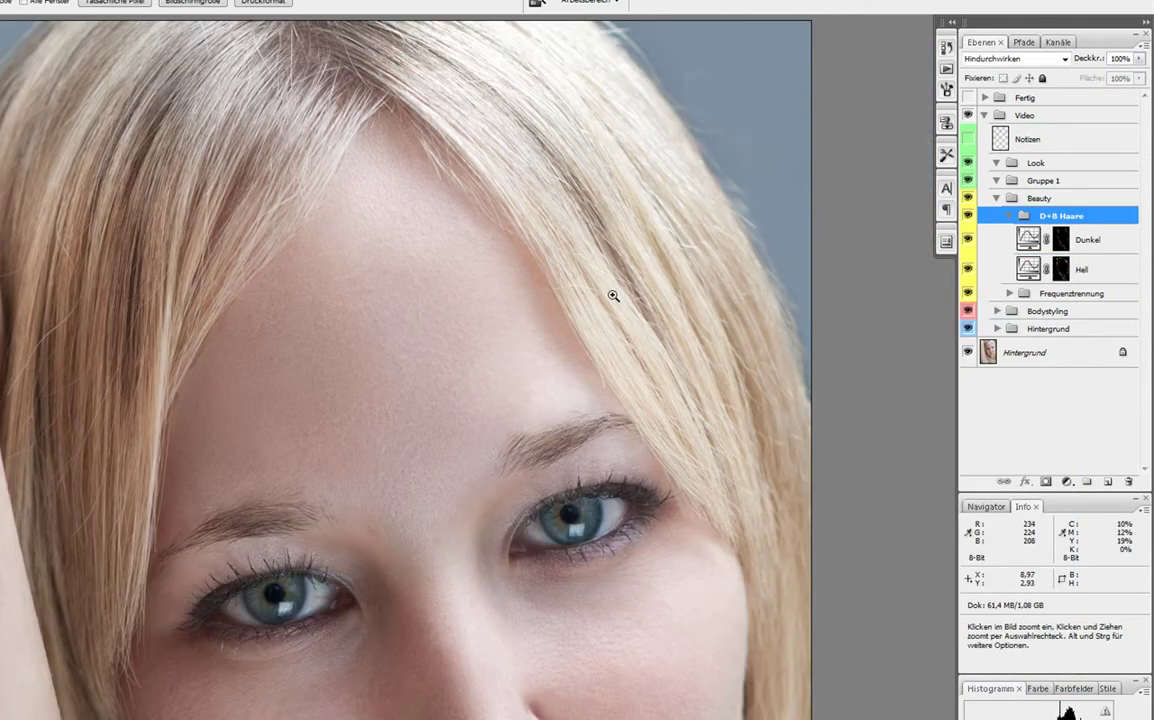
left_click(1012, 216)
Zoom out and reposition the view to show the whole face
key("z")
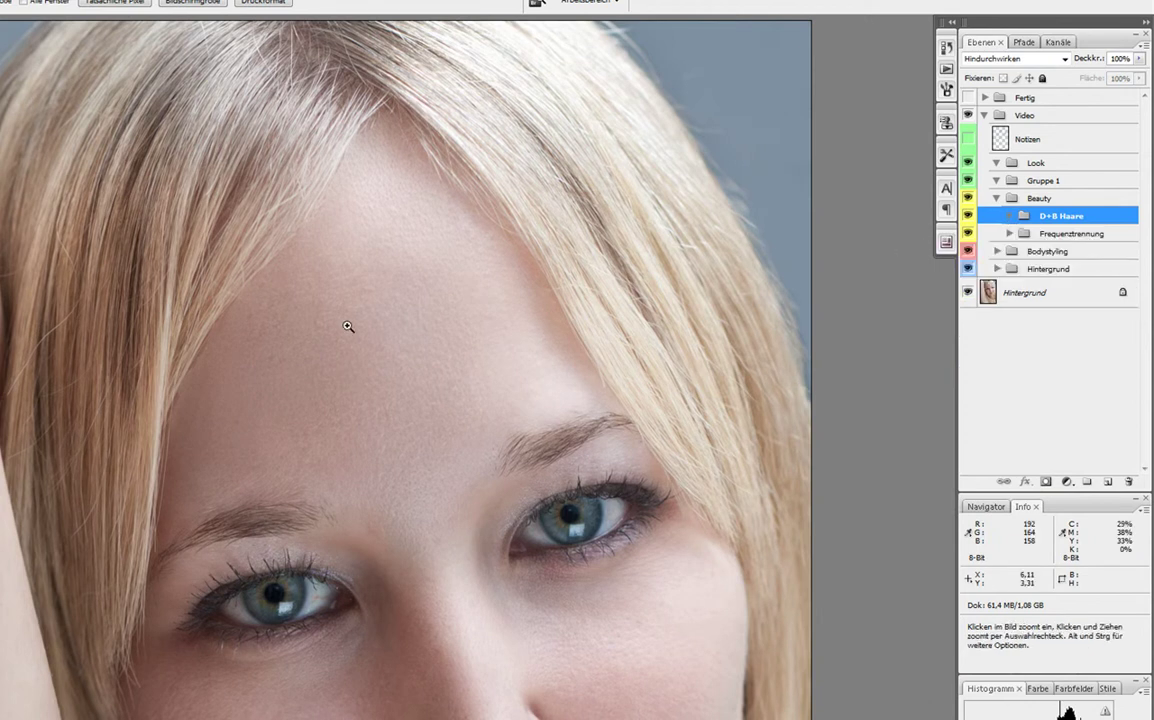
left_click(424, 414, "alt")
left_click_drag(441, 442, 541, 245)
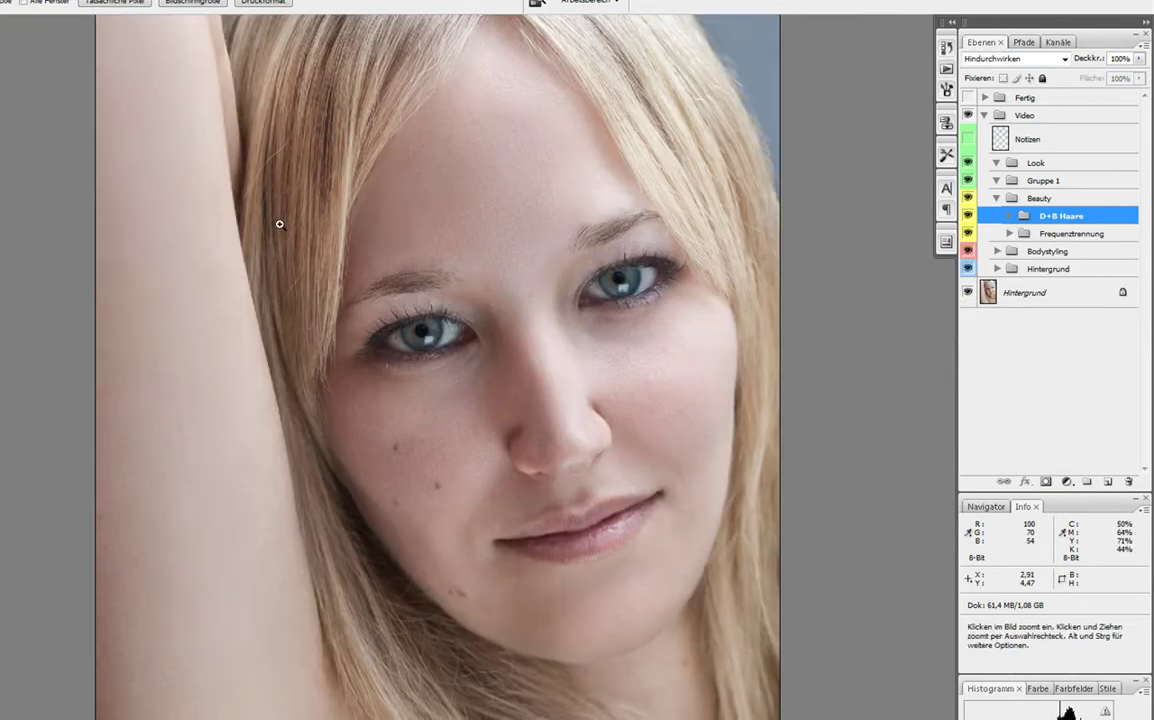
left_click_drag(278, 227, 116, 206)
key("m")
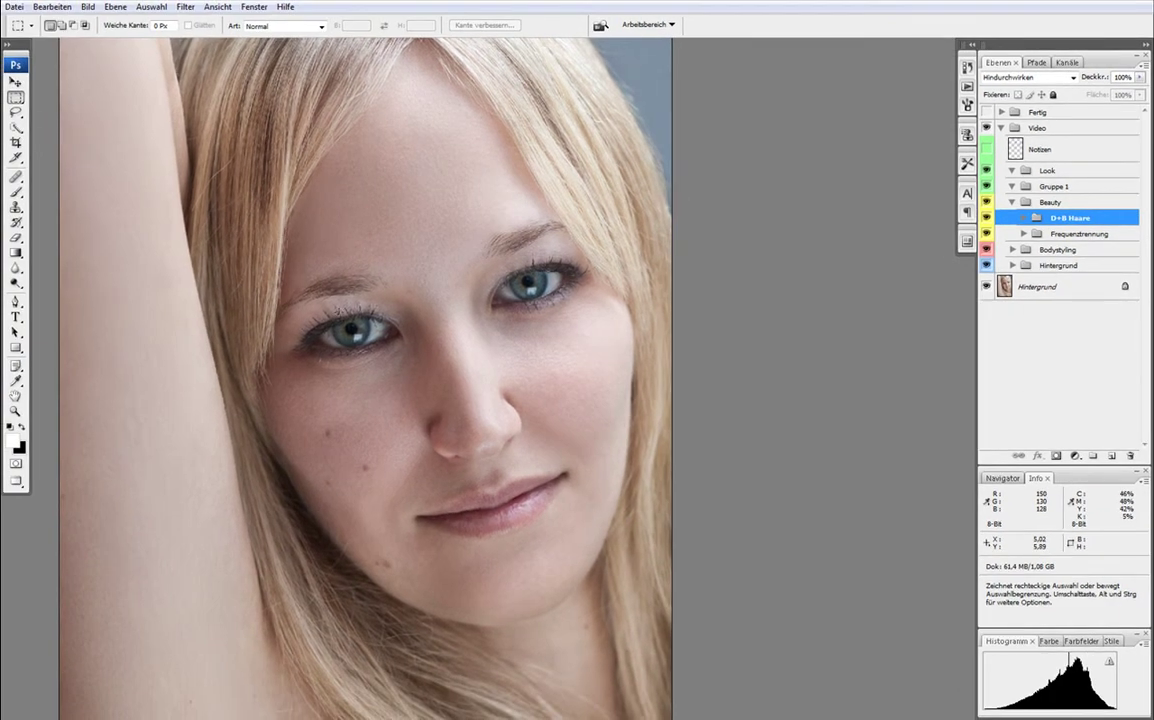
Copy a rectangle around both eyes onto a new layer named 'Augen'
left_click_drag(266, 248, 619, 391)
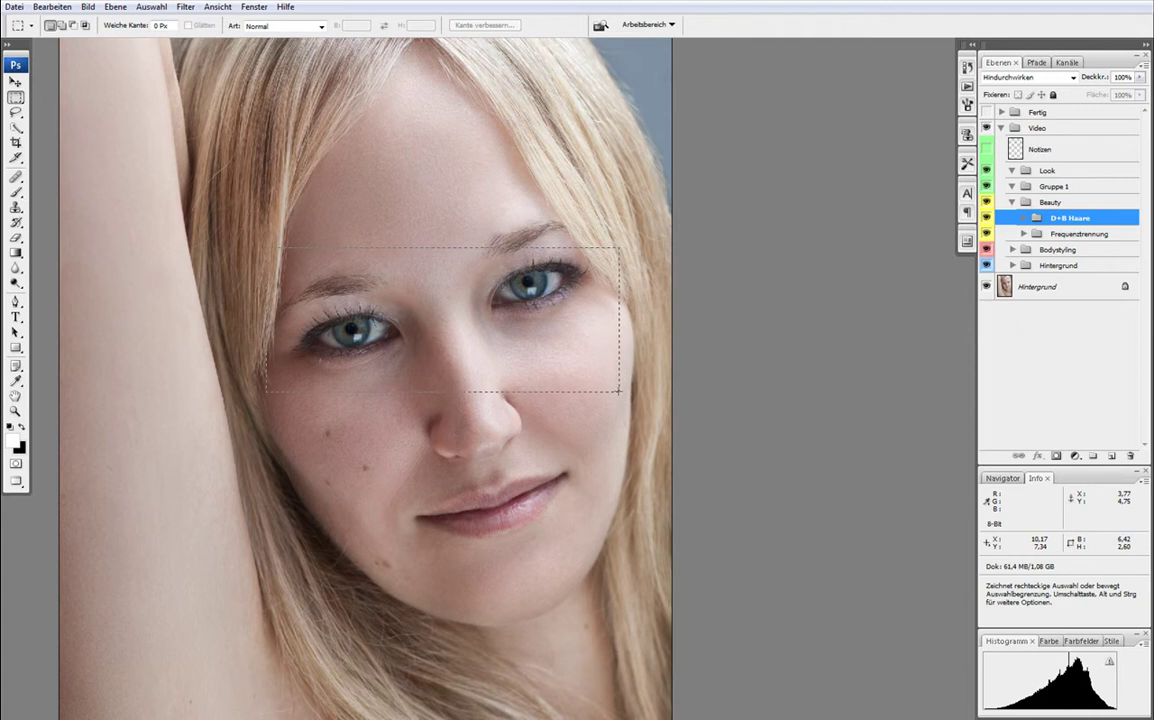
left_click_drag(529, 334, 528, 326)
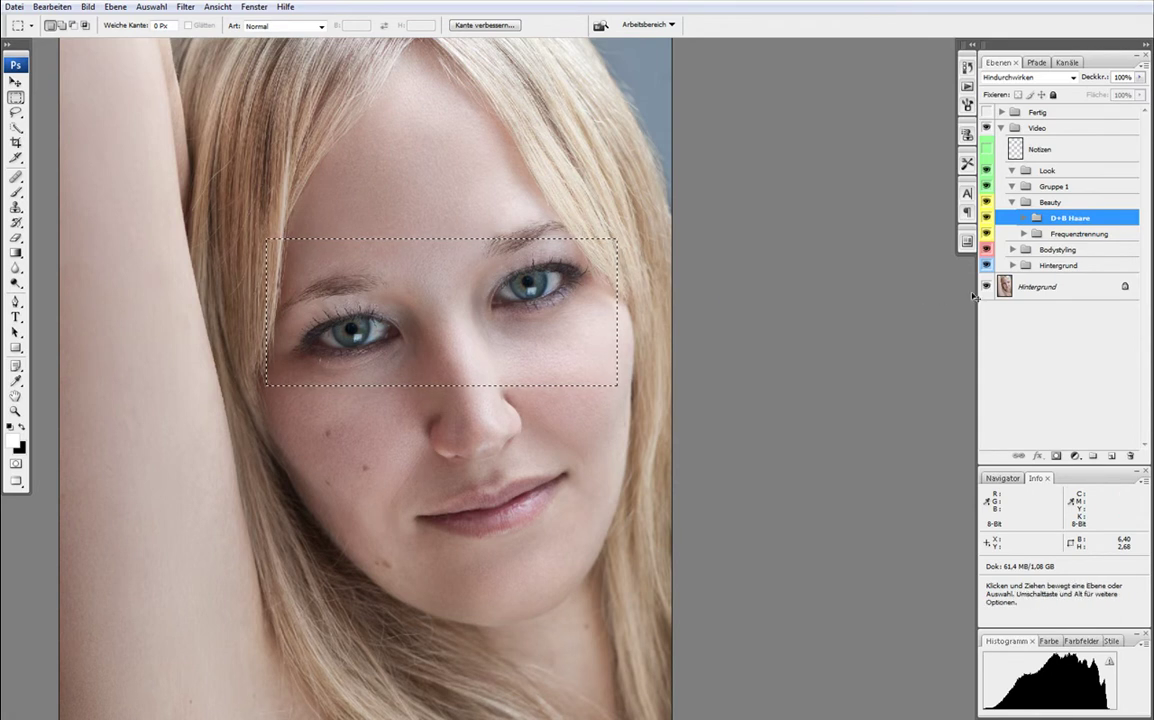
key("ctrl+j")
double_click(1055, 224)
type("Augen")
key("Return")
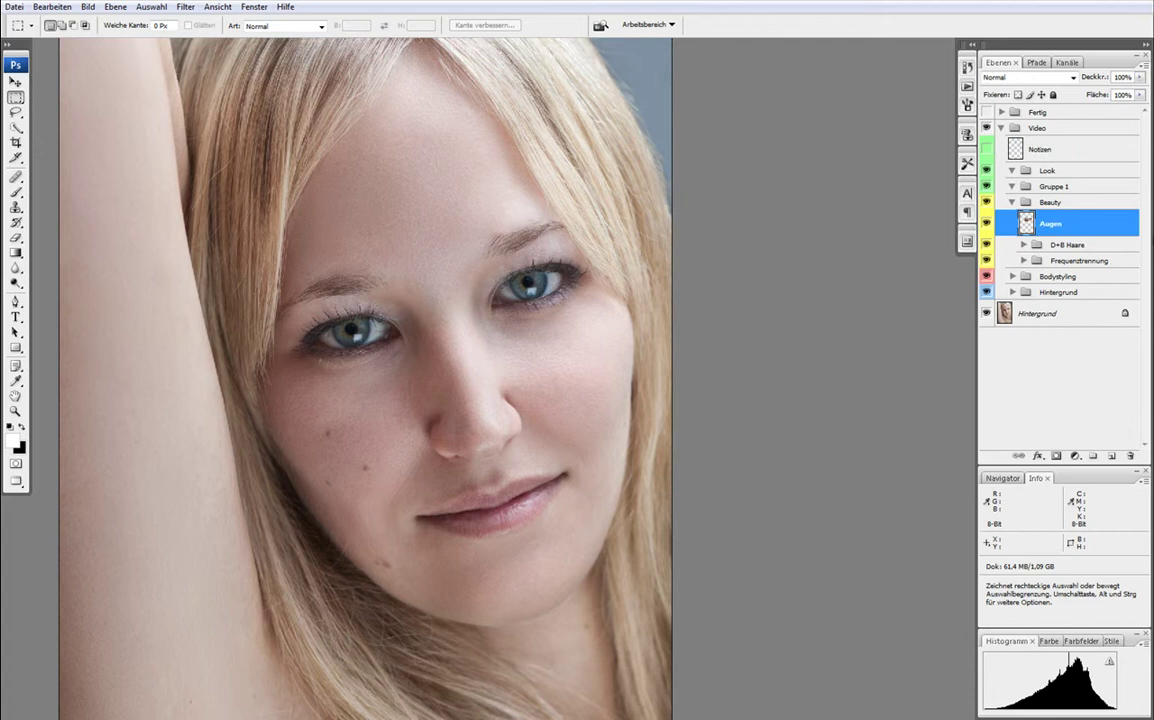
Blend Augen with Linear abwedeln (Hinzufügen) after briefly trying Farbig abwedeln
left_click(1025, 77)
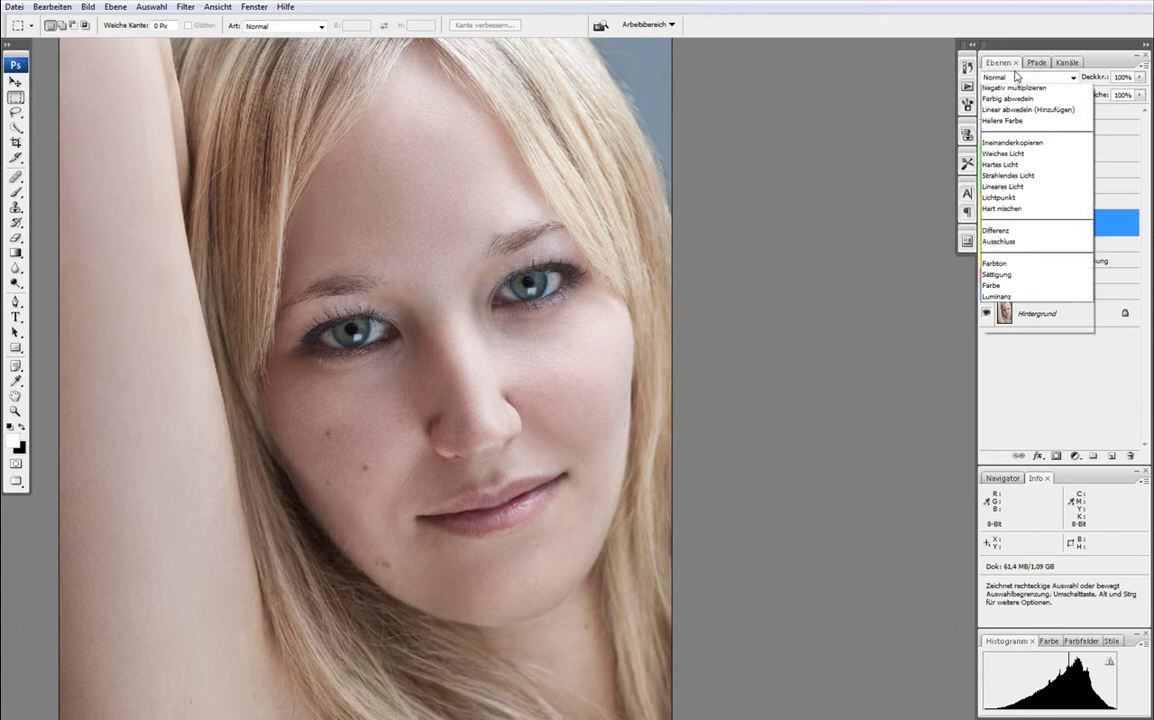
left_click(1018, 223)
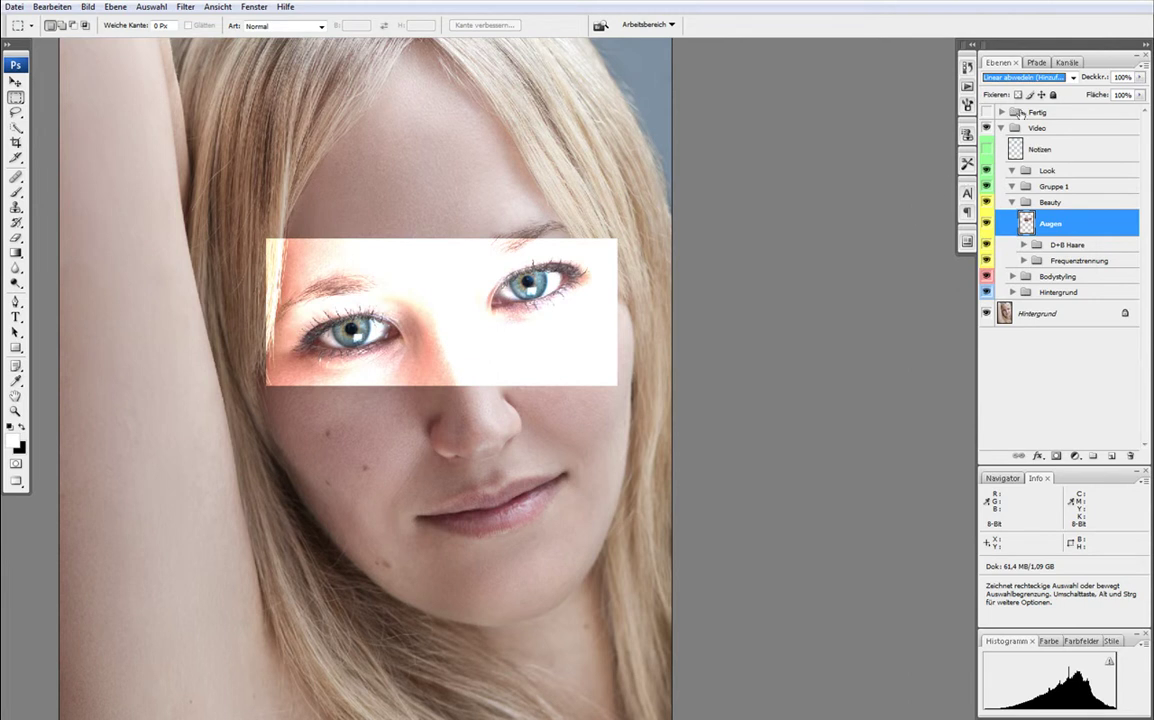
left_click(1025, 77)
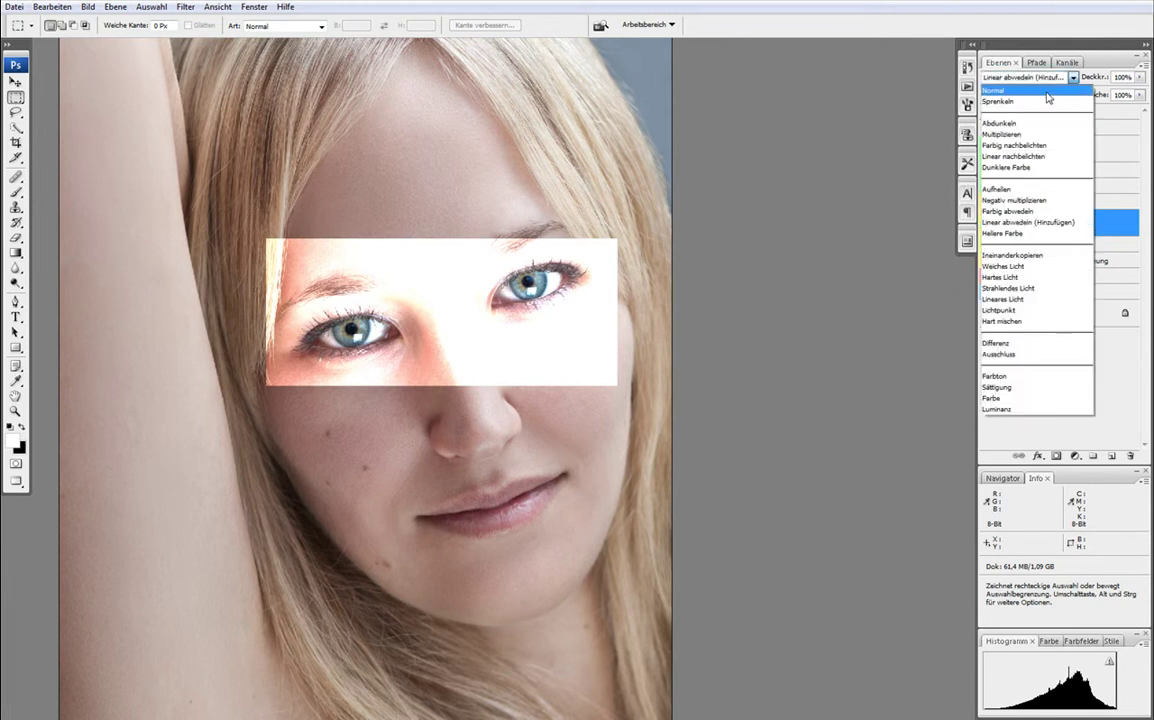
left_click(1030, 212)
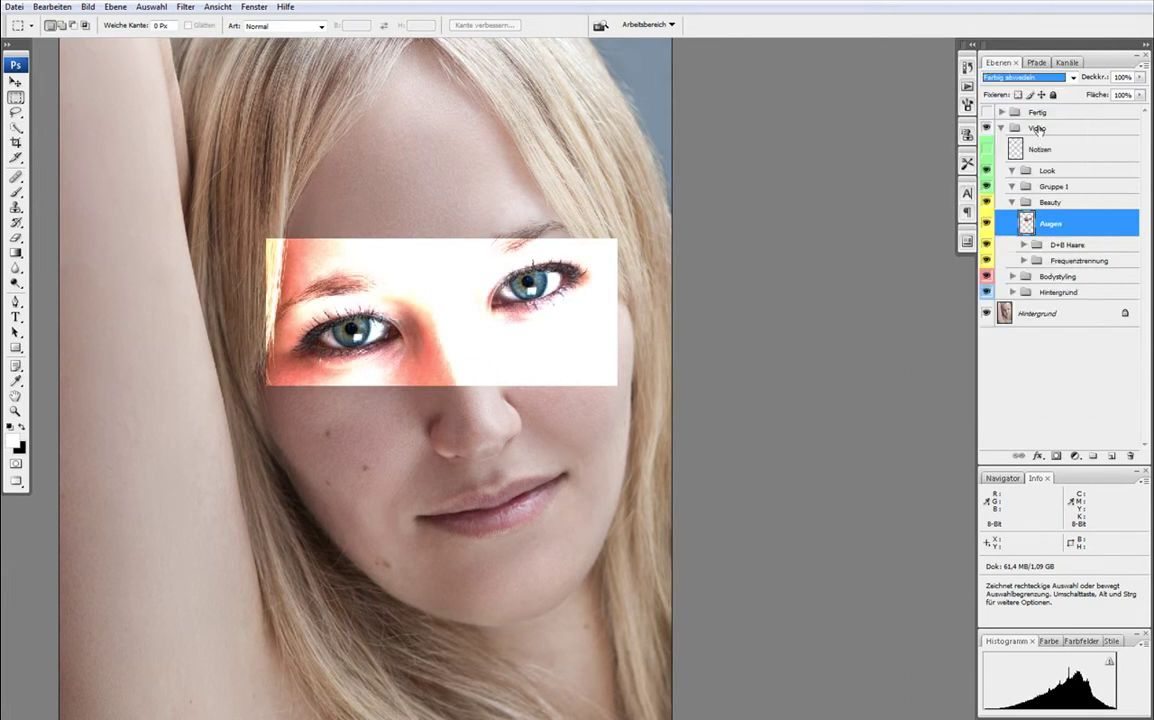
left_click(1033, 82)
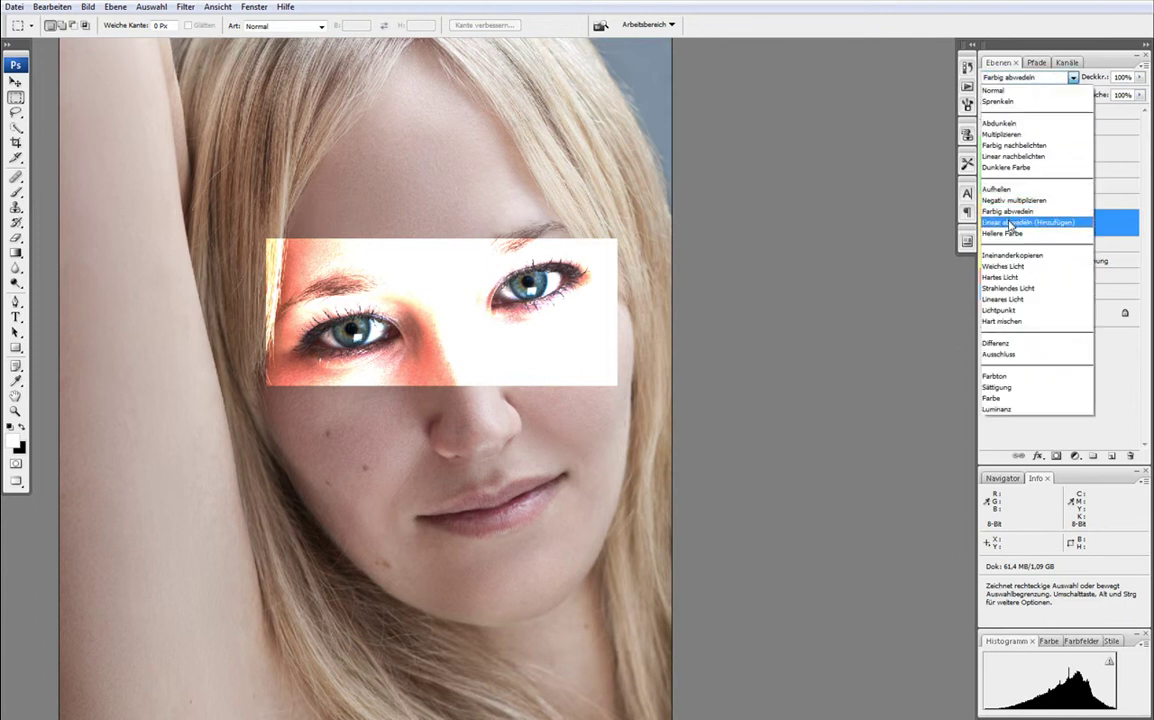
left_click(1020, 221)
key("ctrl")
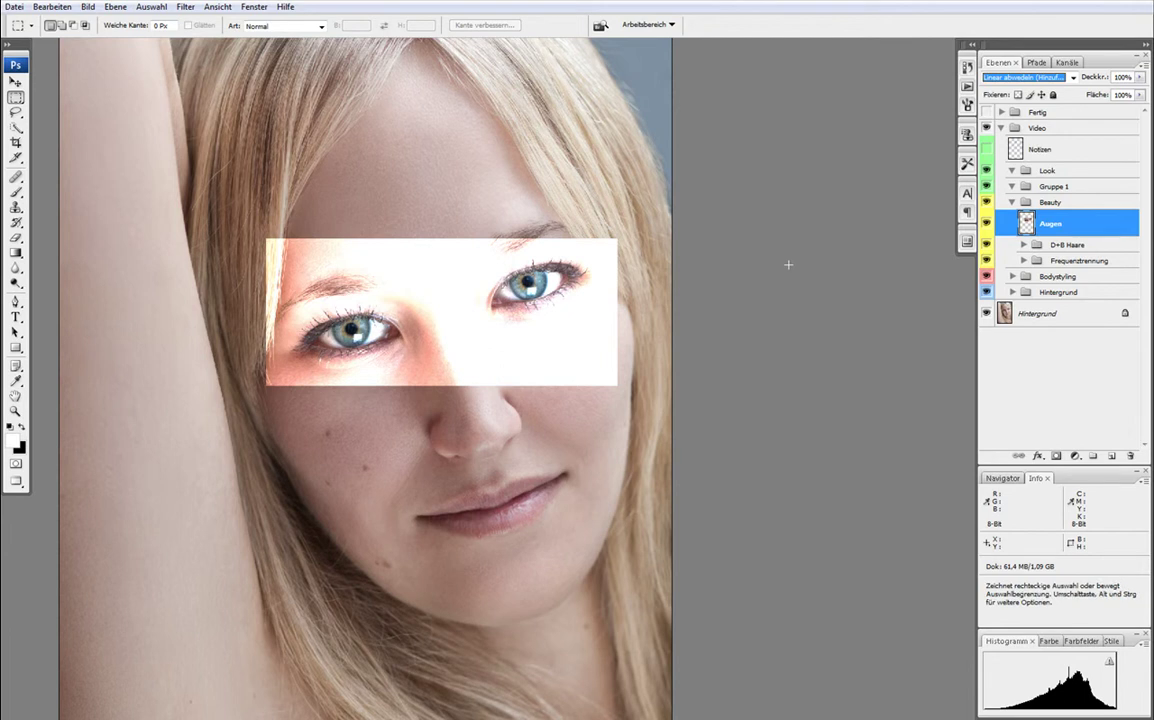
key("ctrl")
key("ctrl")
Apply Levels to Augen with input levels 33 and 241 and slightly darker midtones
key("ctrl+l")
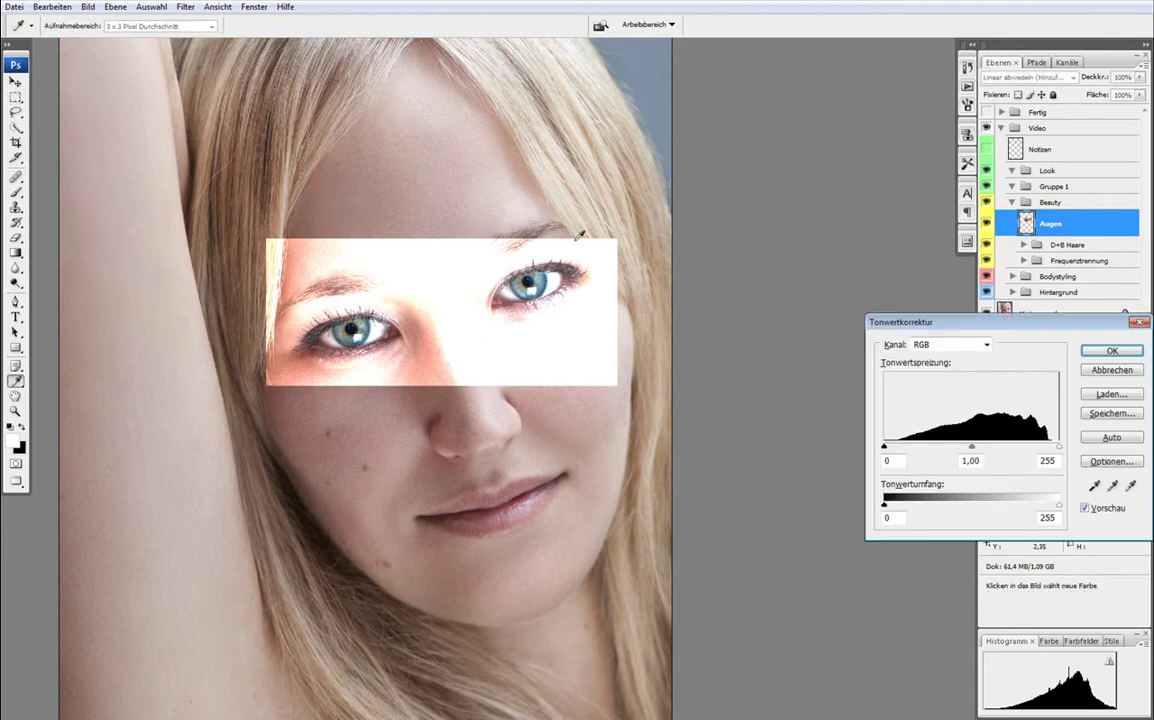
left_click_drag(885, 452, 906, 452)
left_click_drag(1058, 451, 1048, 452)
left_click(1051, 452)
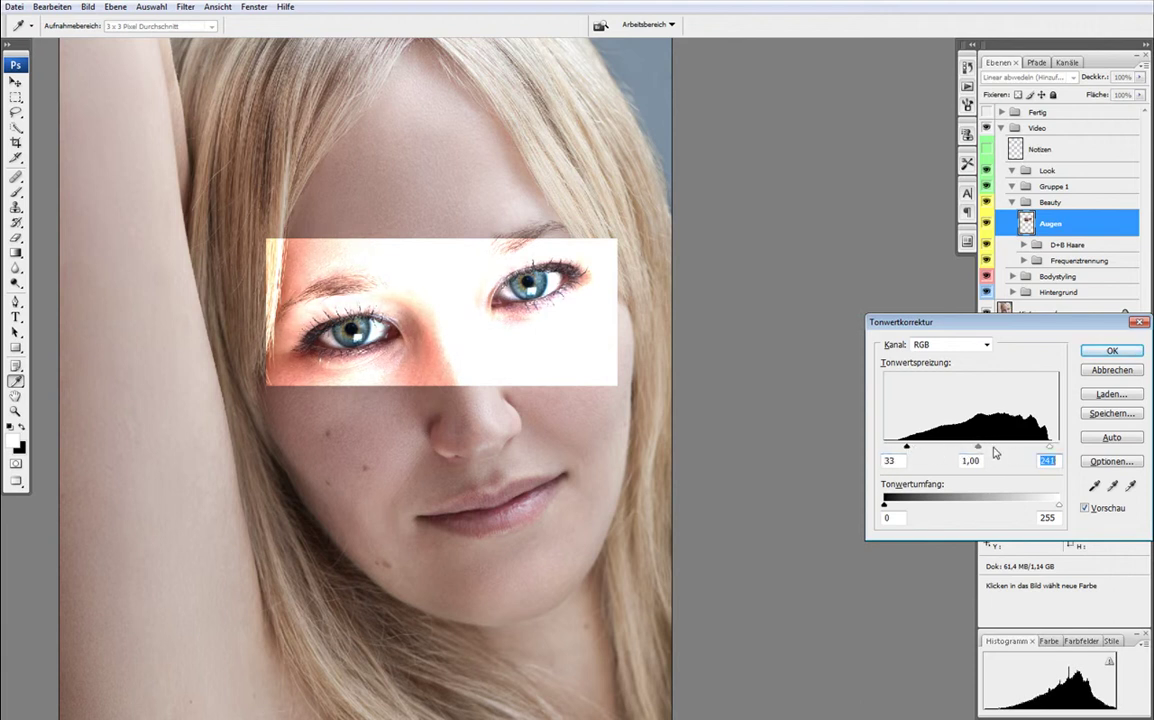
left_click_drag(978, 448, 976, 449)
left_click(1111, 351)
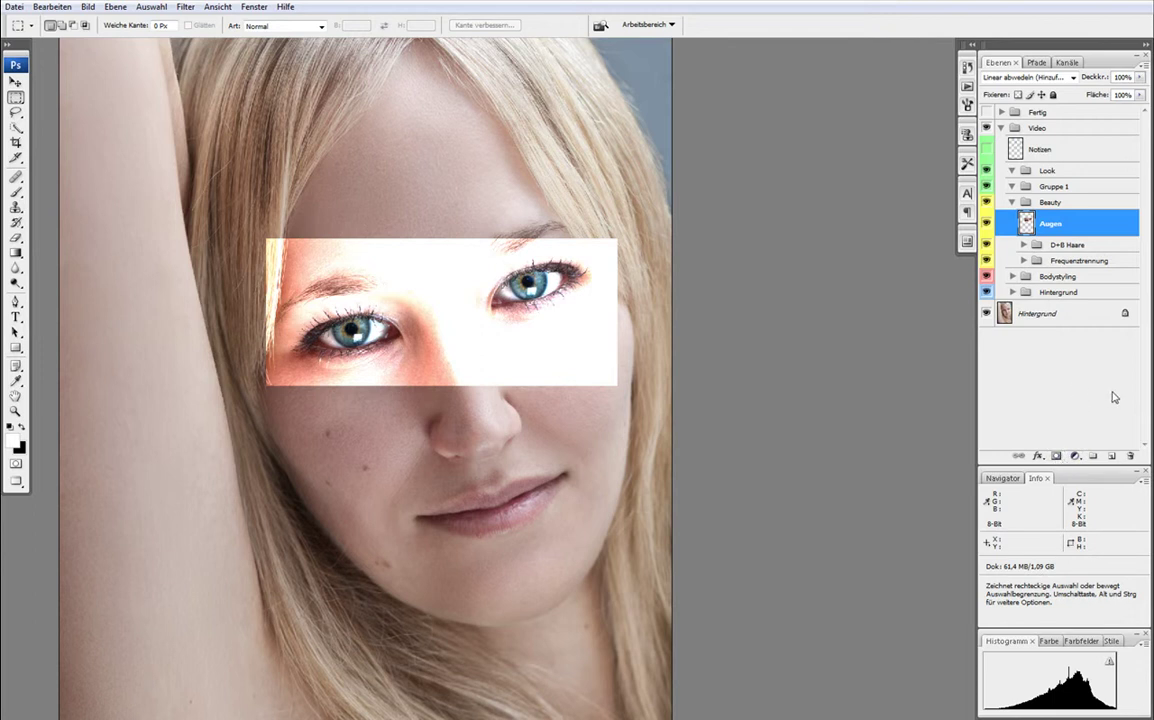
Give the Augen layer a black hide-all mask and set an 81 px brush
key("alt")
left_click(1056, 457, "alt")
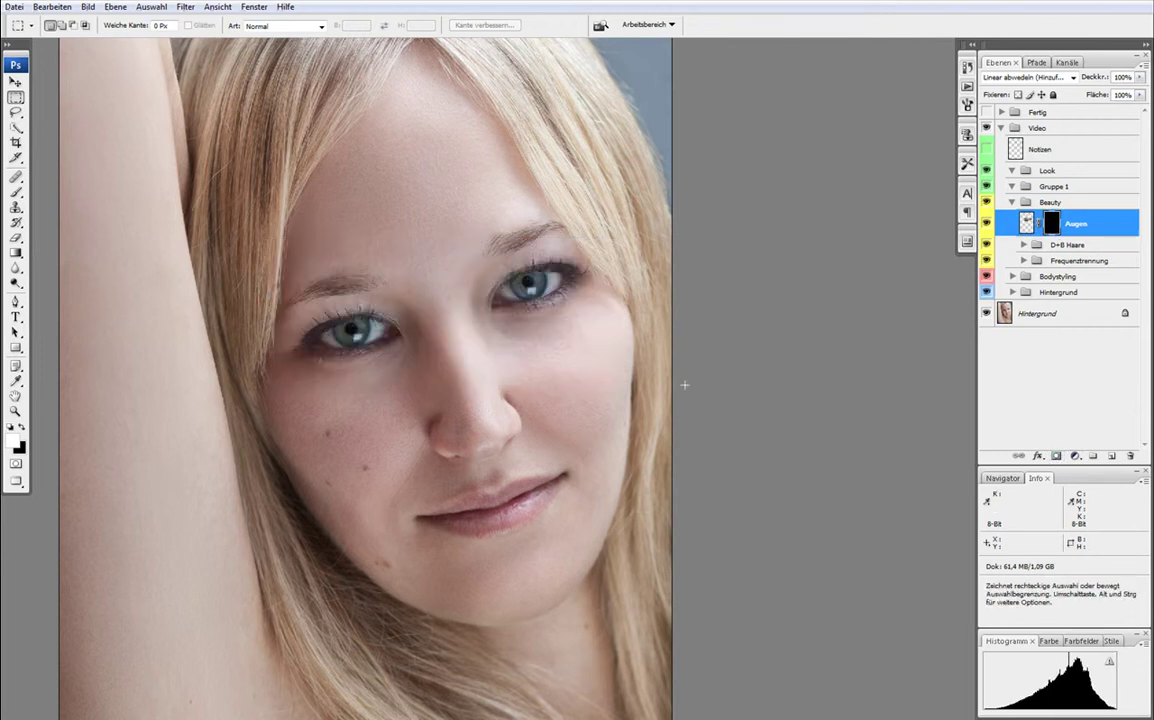
key("b")
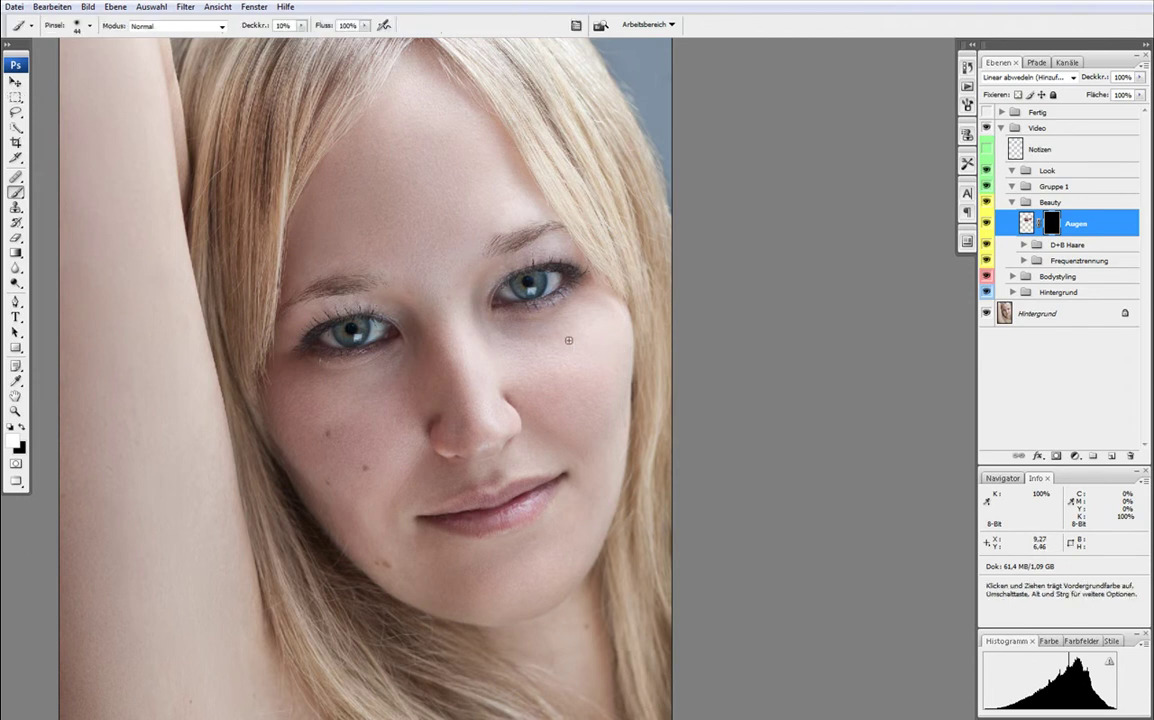
right_click(548, 350)
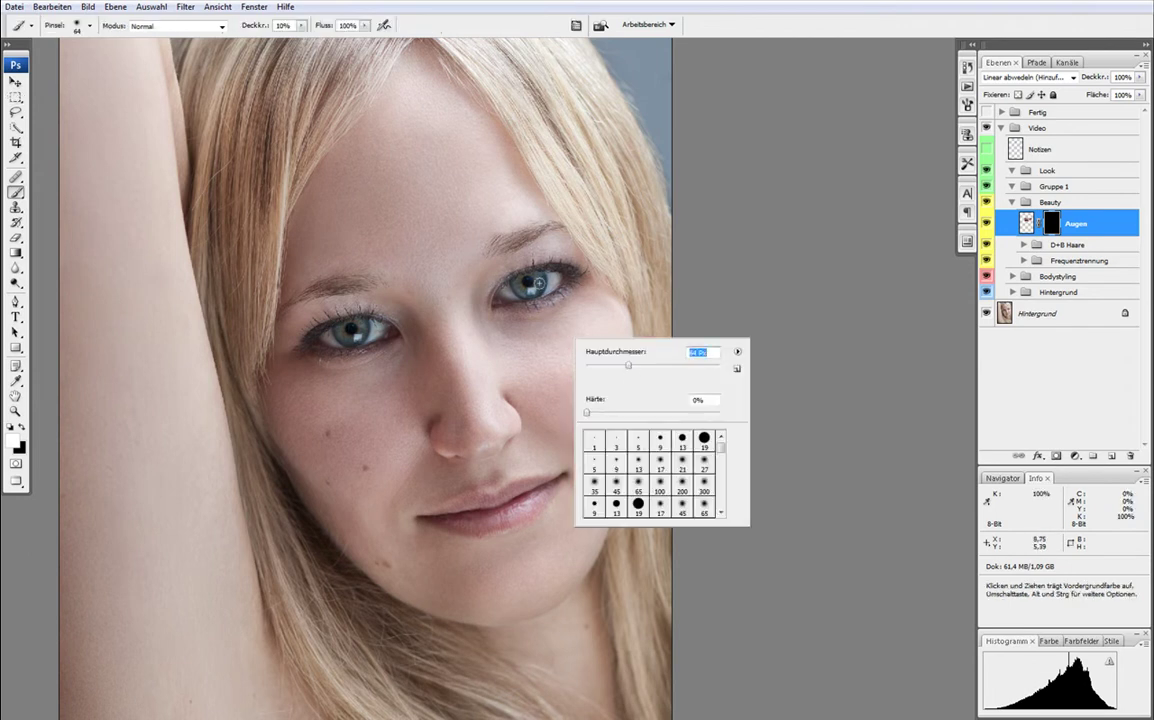
left_click_drag(637, 367, 641, 366)
Paint white at 30% brush opacity over both irises to reveal the brightening
left_click(284, 26)
type("30")
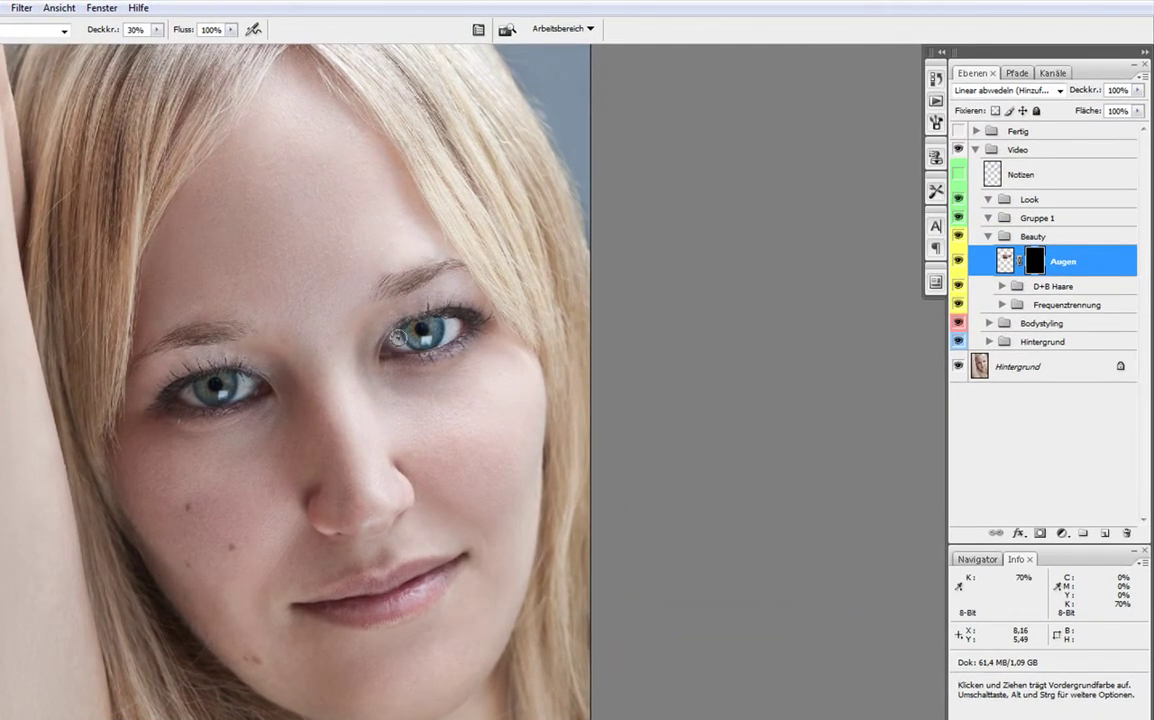
left_click_drag(397, 337, 419, 338)
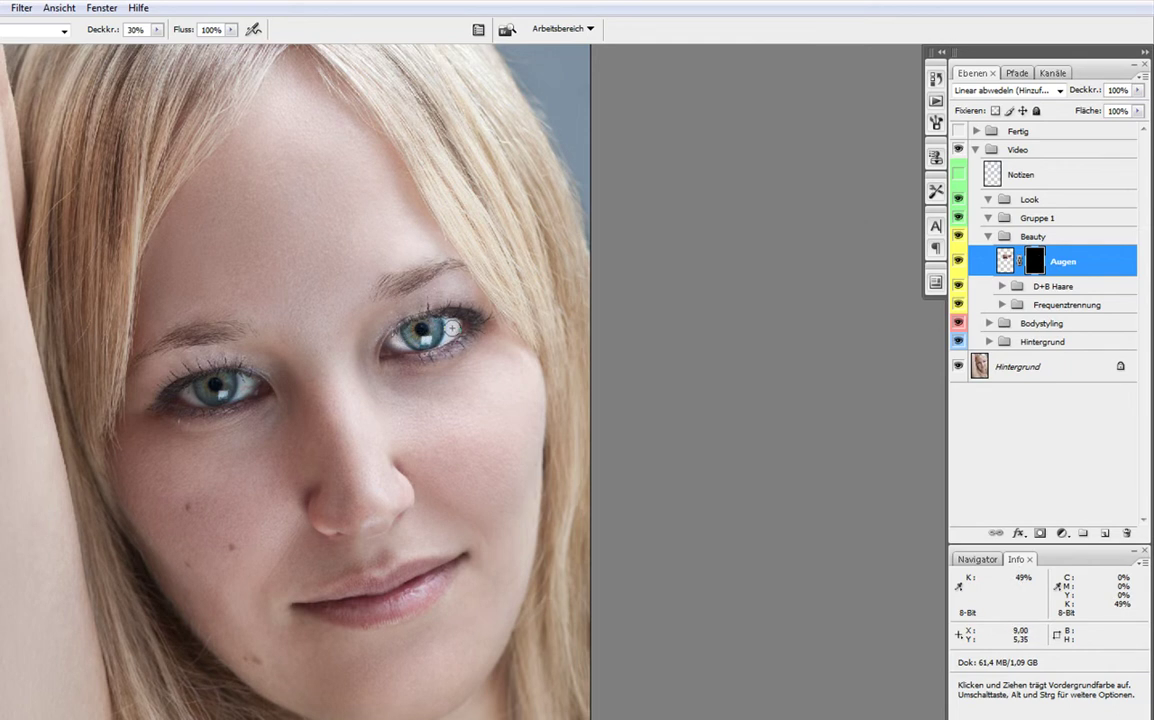
mouse_move(224, 391)
left_mouse_down()
mouse_move(189, 392)
mouse_move(240, 385)
left_mouse_up()
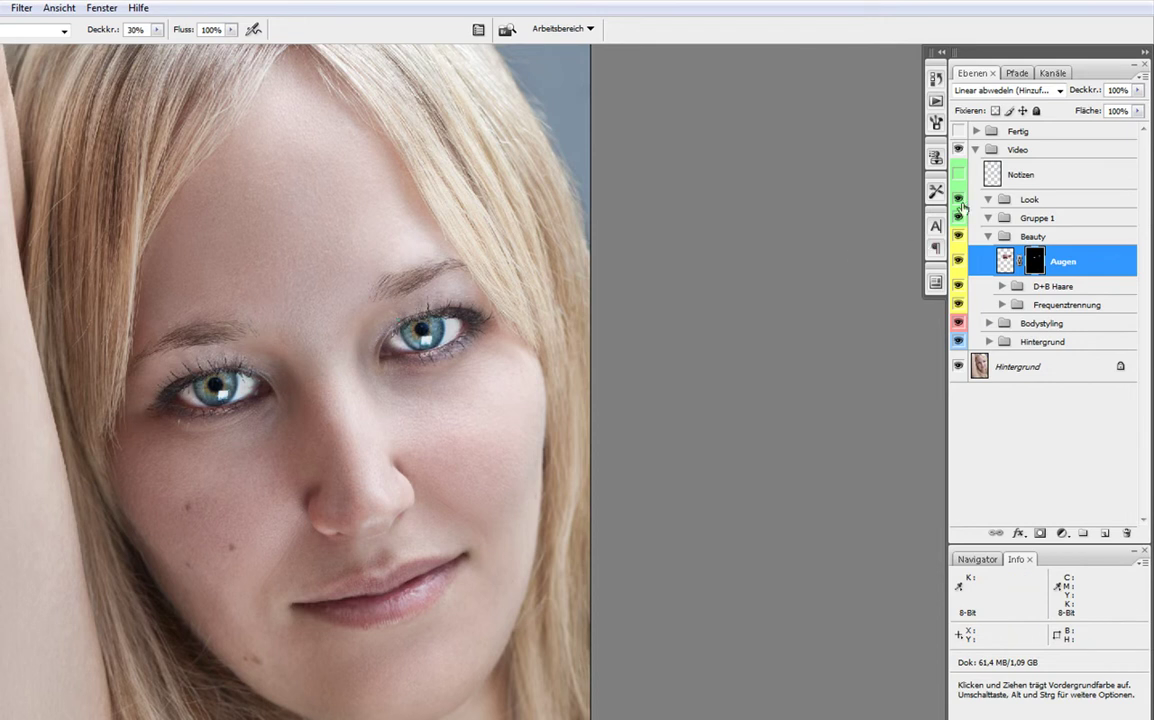
Lower the Augen layer's opacity via 44% to 34%, zooming out and back in to judge
left_click(1005, 261)
left_click_drag(1089, 96, 1058, 90)
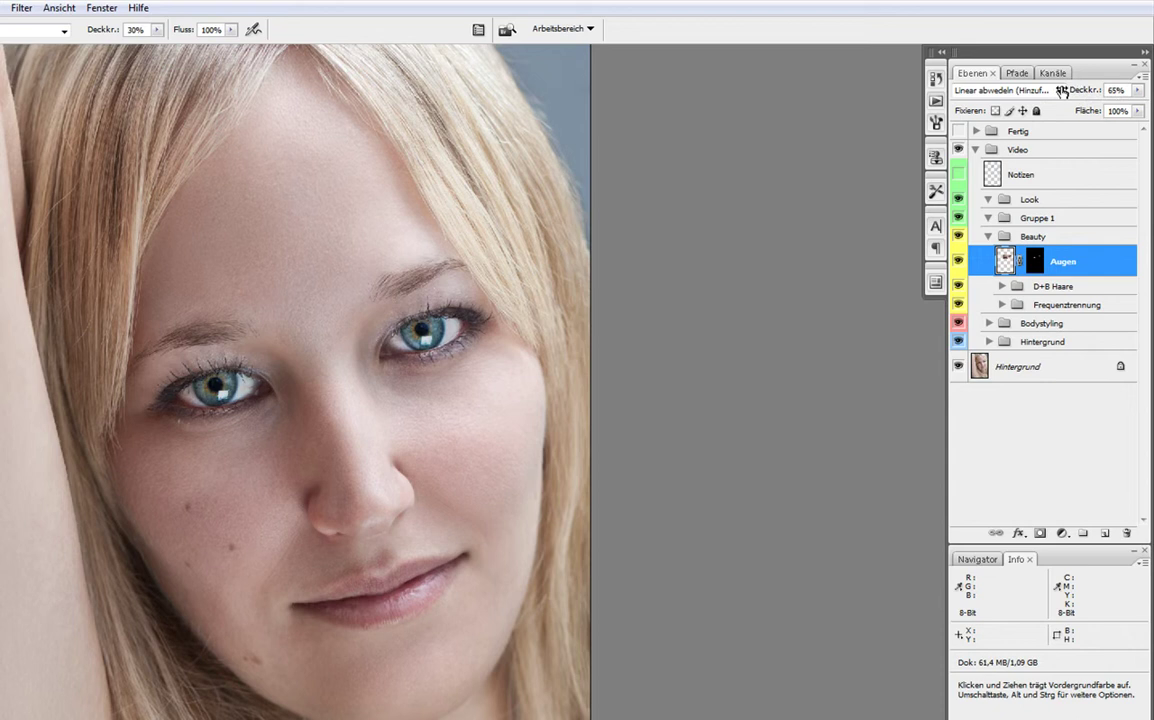
key("z")
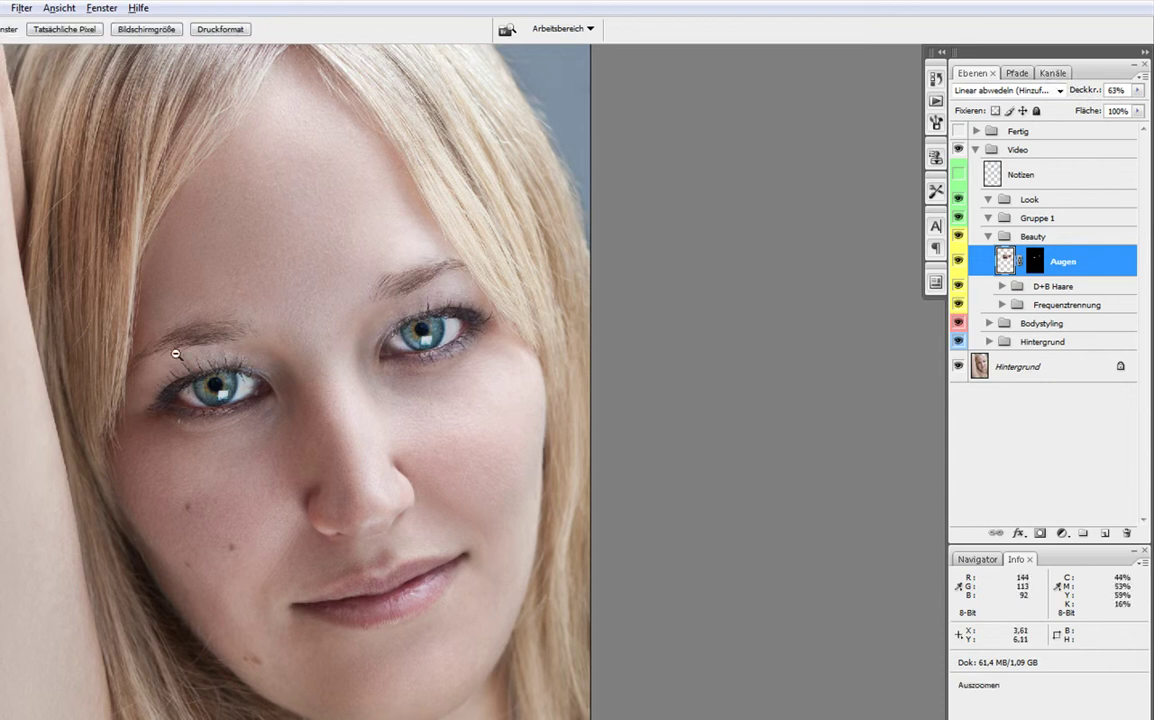
left_click(373, 360, "alt")
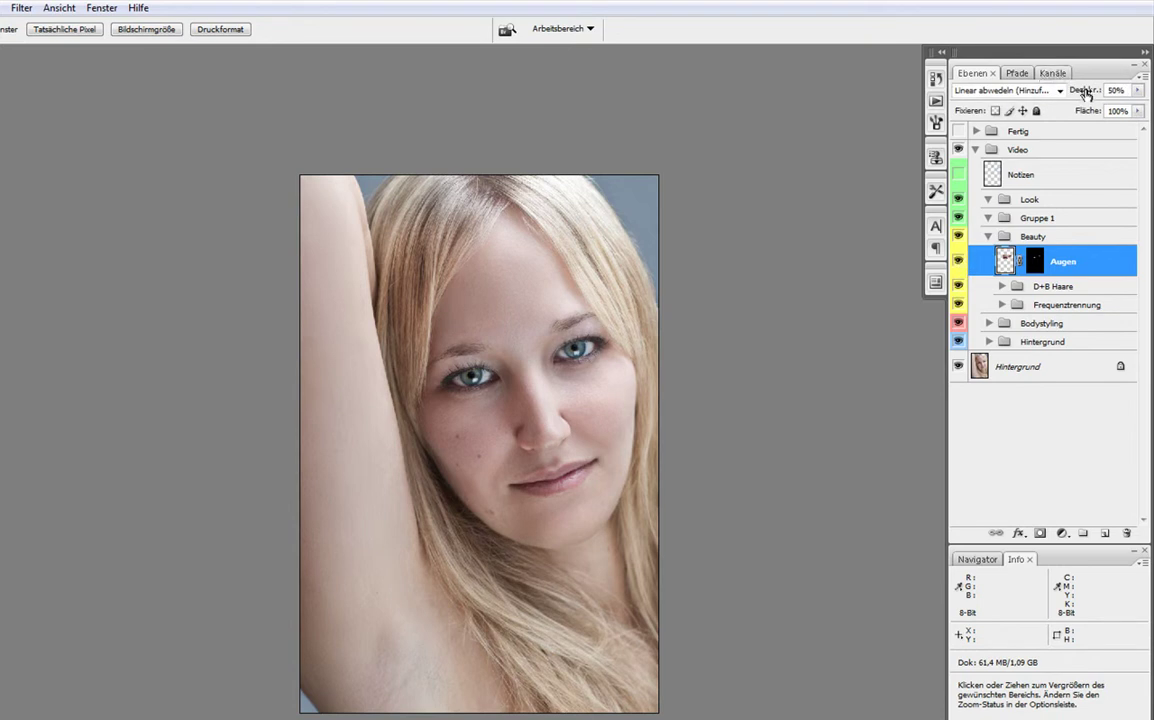
left_click_drag(1080, 95, 1077, 95)
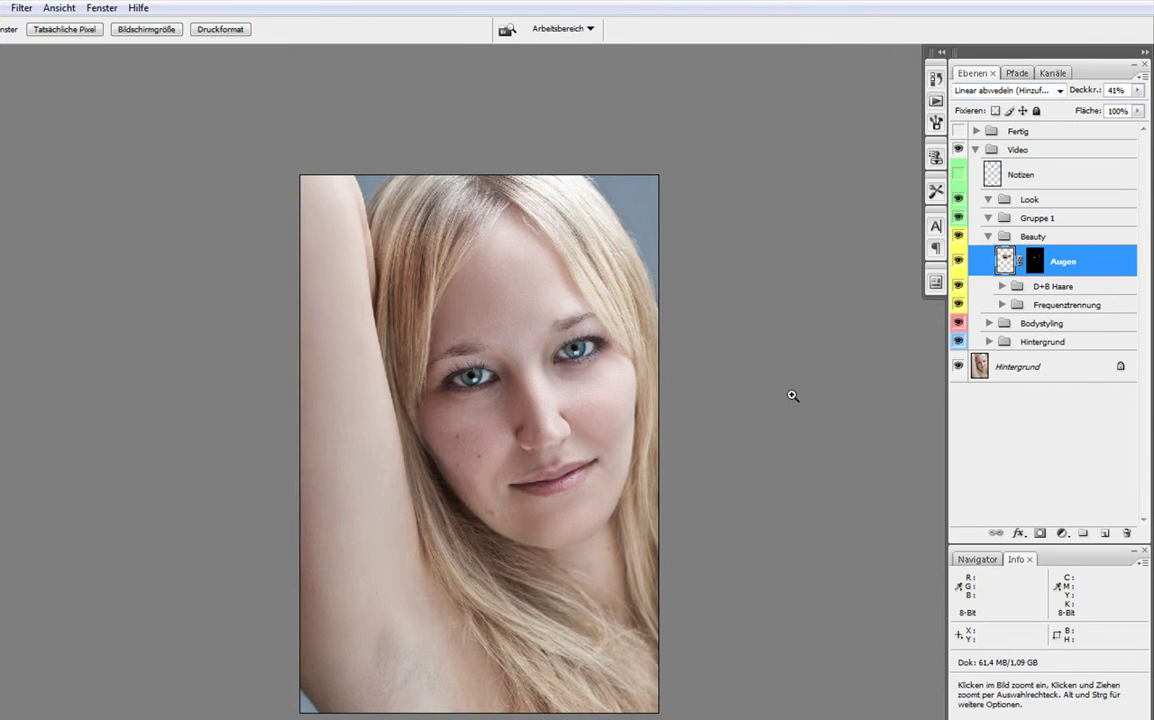
left_click_drag(798, 381, 700, 407)
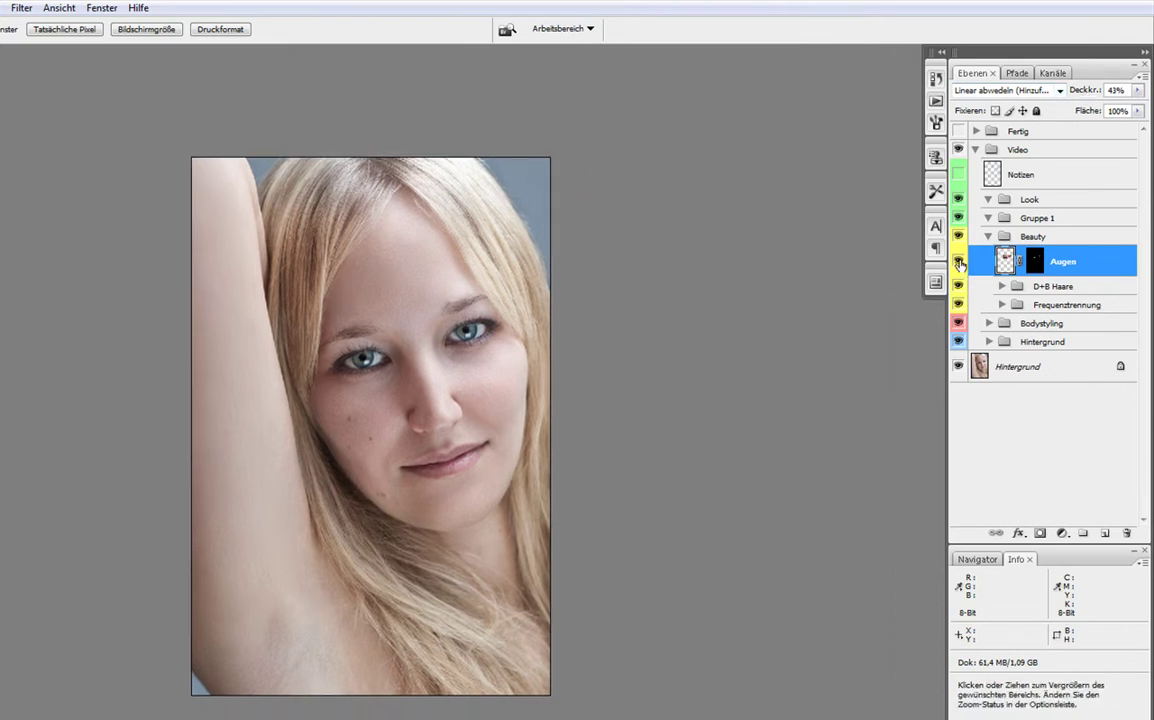
left_click_drag(775, 291, 826, 353)
key("z")
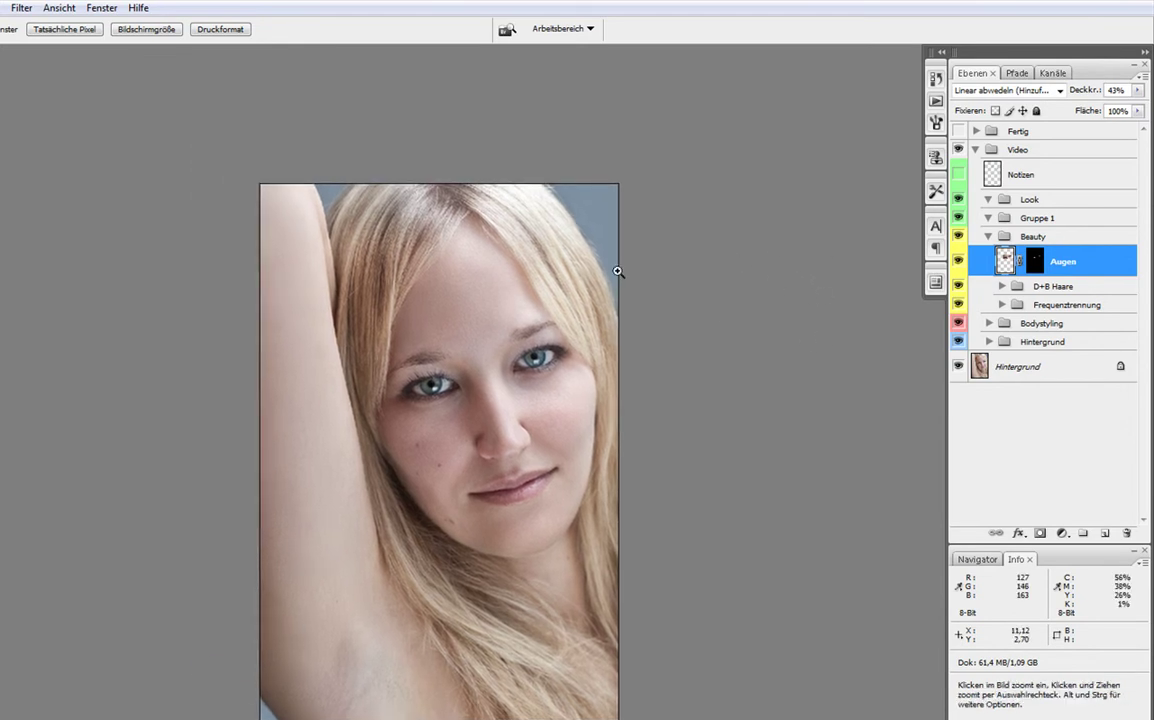
left_click_drag(324, 241, 630, 543)
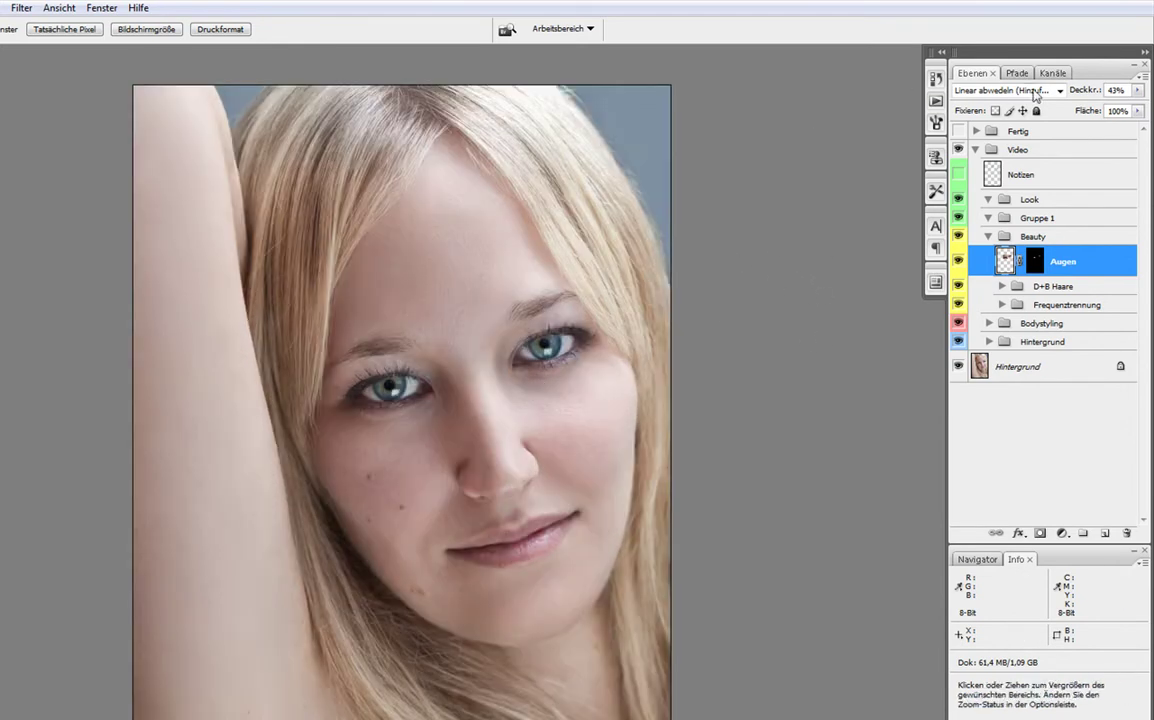
left_click_drag(1091, 94, 985, 88)
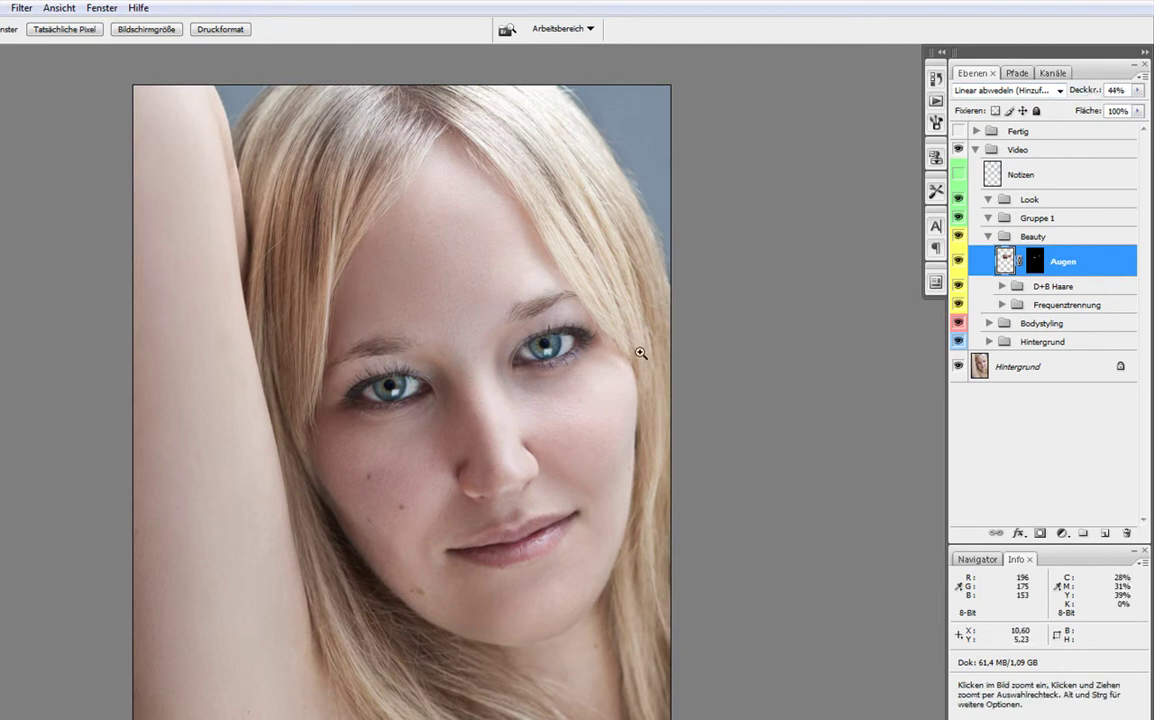
key("b")
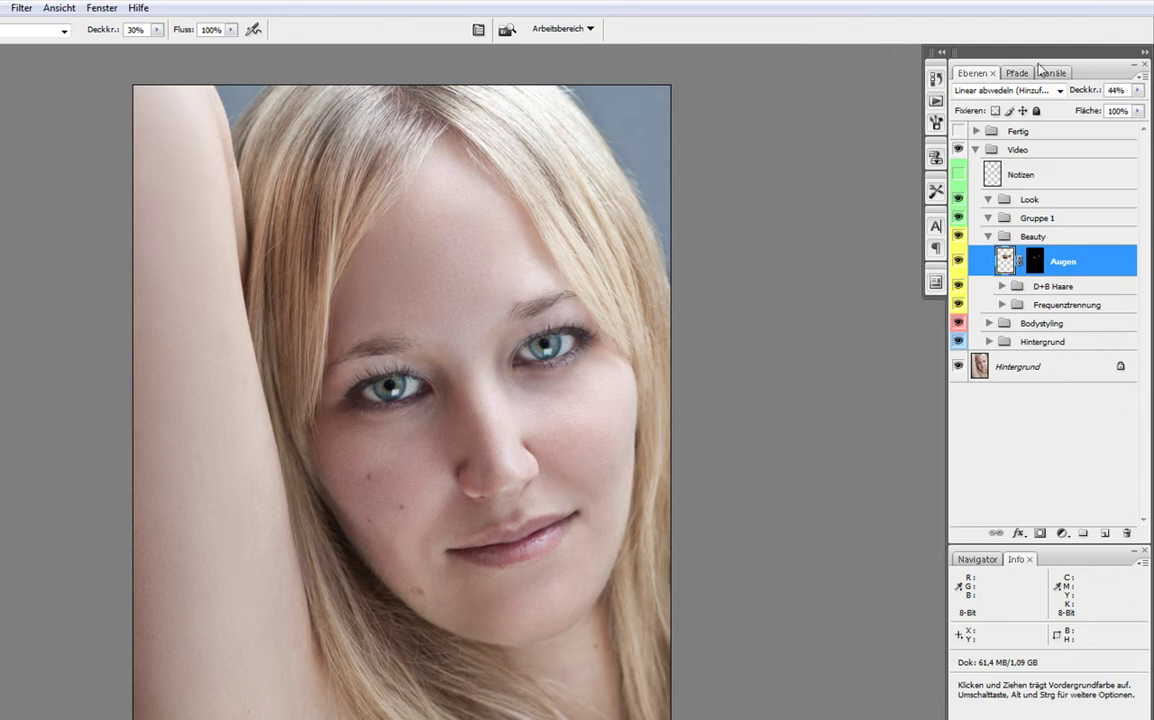
left_click_drag(1085, 93, 974, 84)
After comparing the eyes with Augen toggled, add a Weiches Licht layer named Makeup
left_click(958, 262)
left_click(1105, 533, "alt")
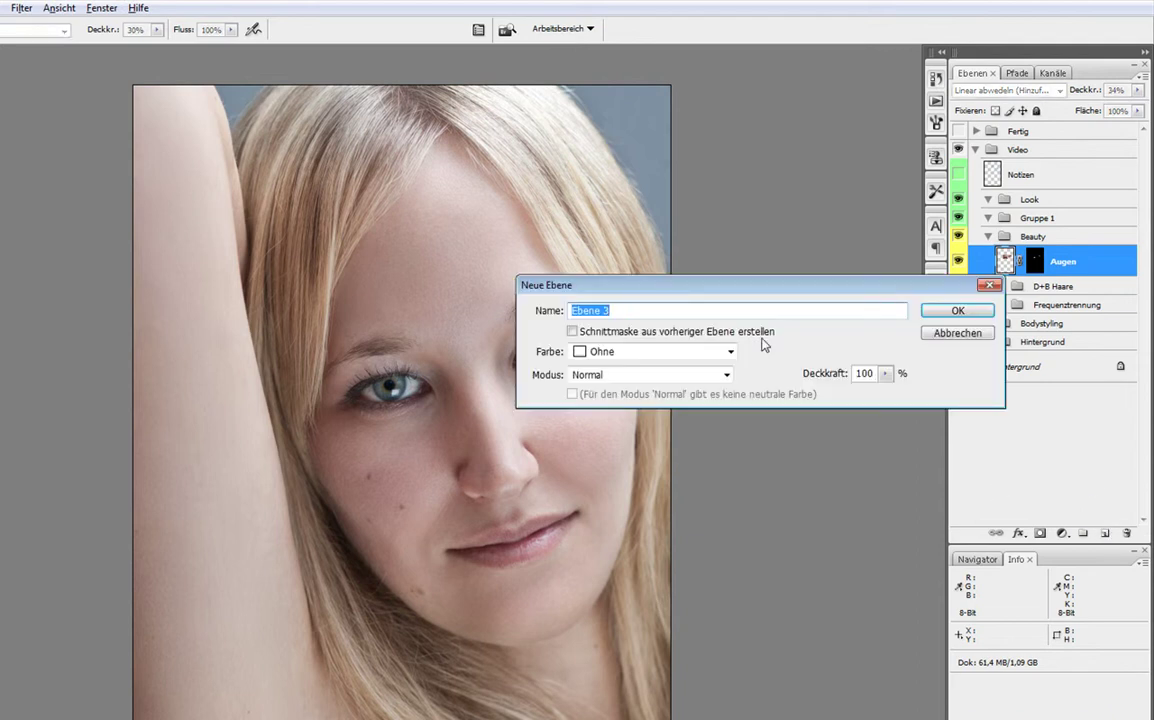
type("Makeup")
left_click(727, 374)
left_click(560, 524)
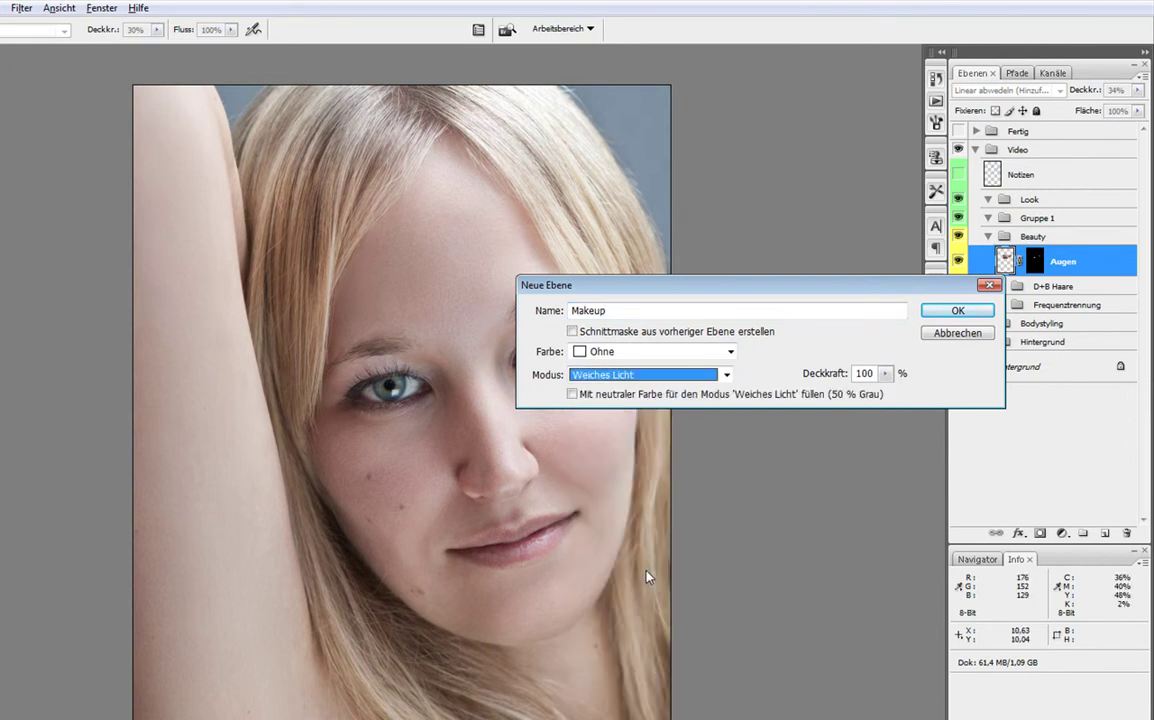
left_click(940, 314)
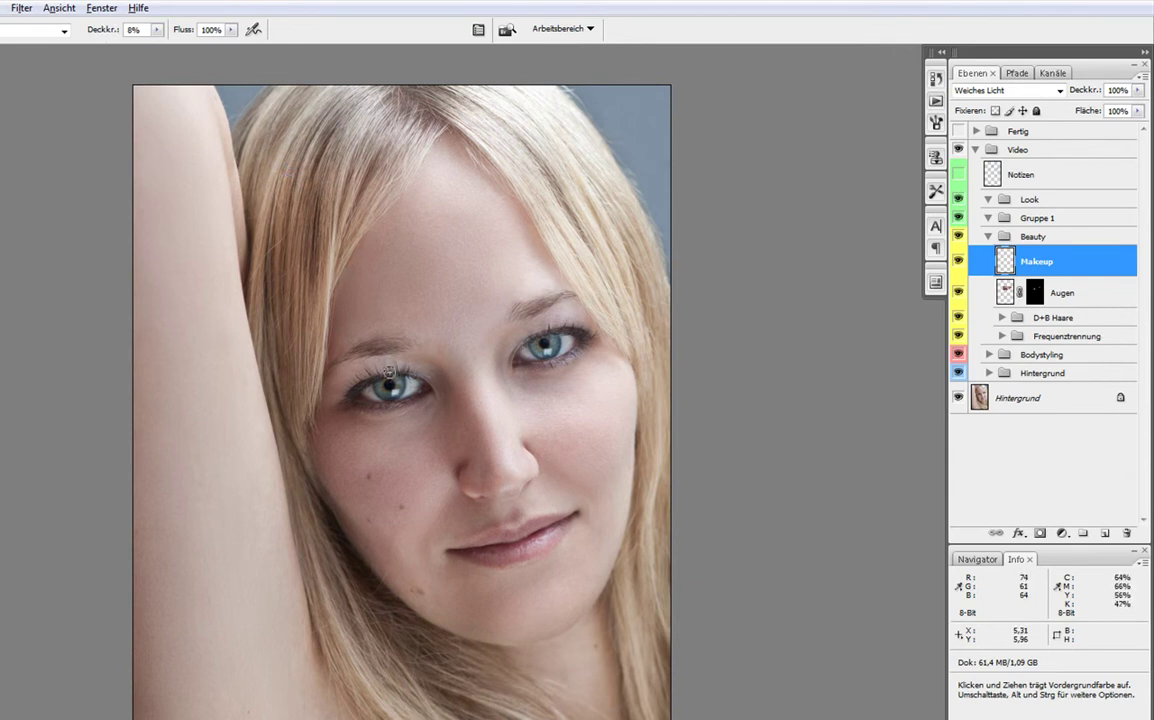
With an 81 px soft brush, paint a faint stroke from the eye up to the brow
right_click(365, 306)
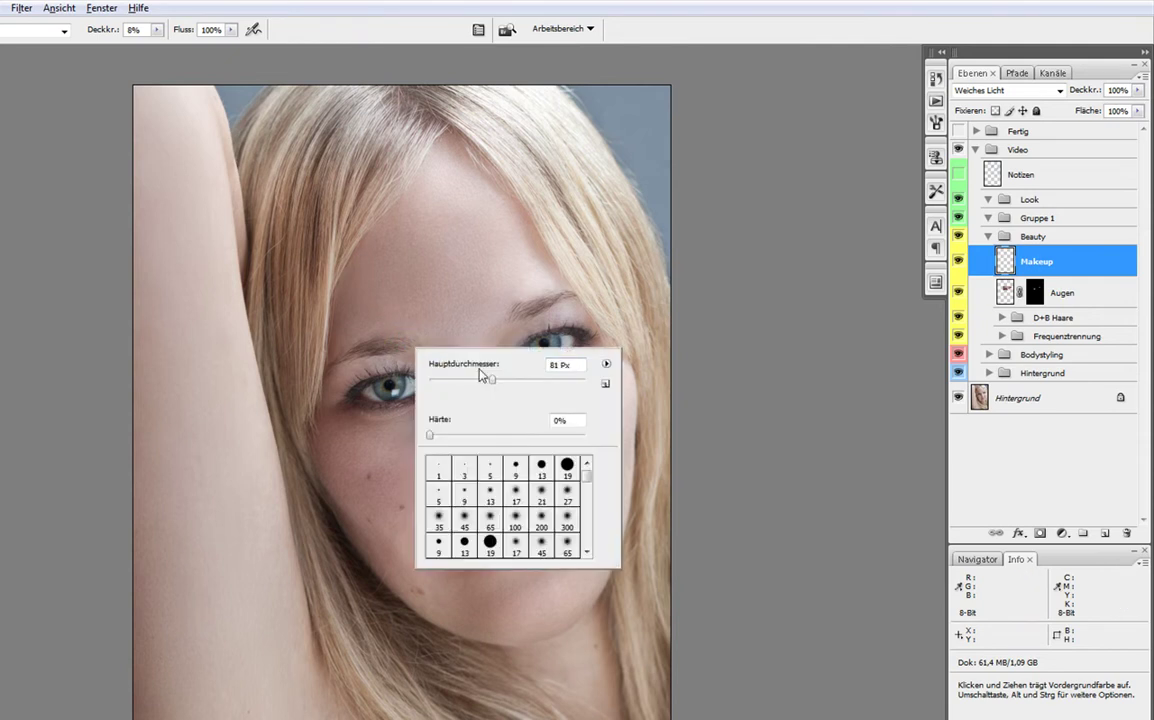
key("Return")
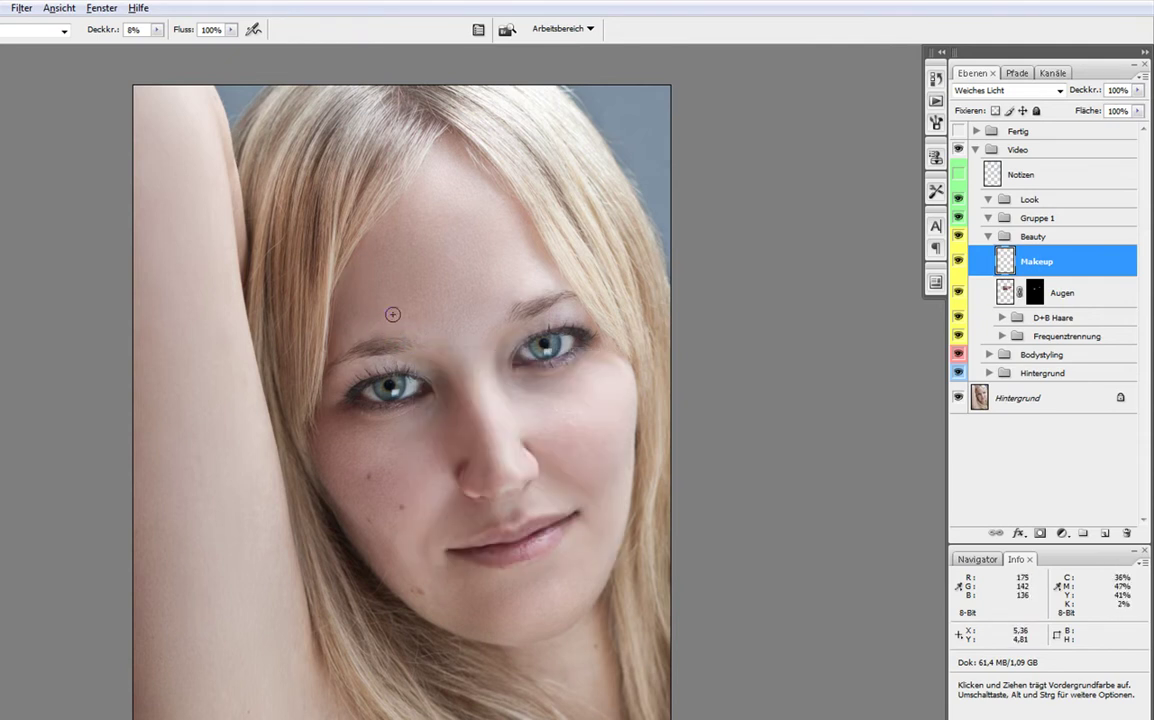
mouse_move(399, 362)
left_mouse_down()
mouse_move(536, 291)
mouse_move(531, 281)
left_mouse_up()
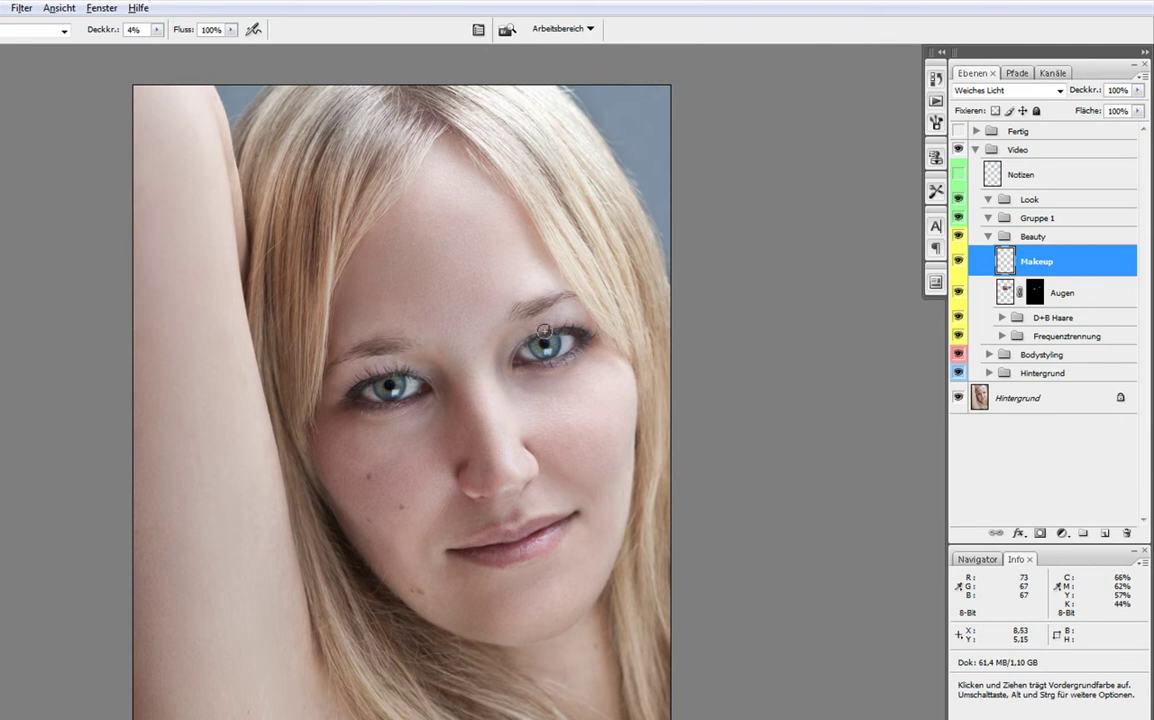
key("z")
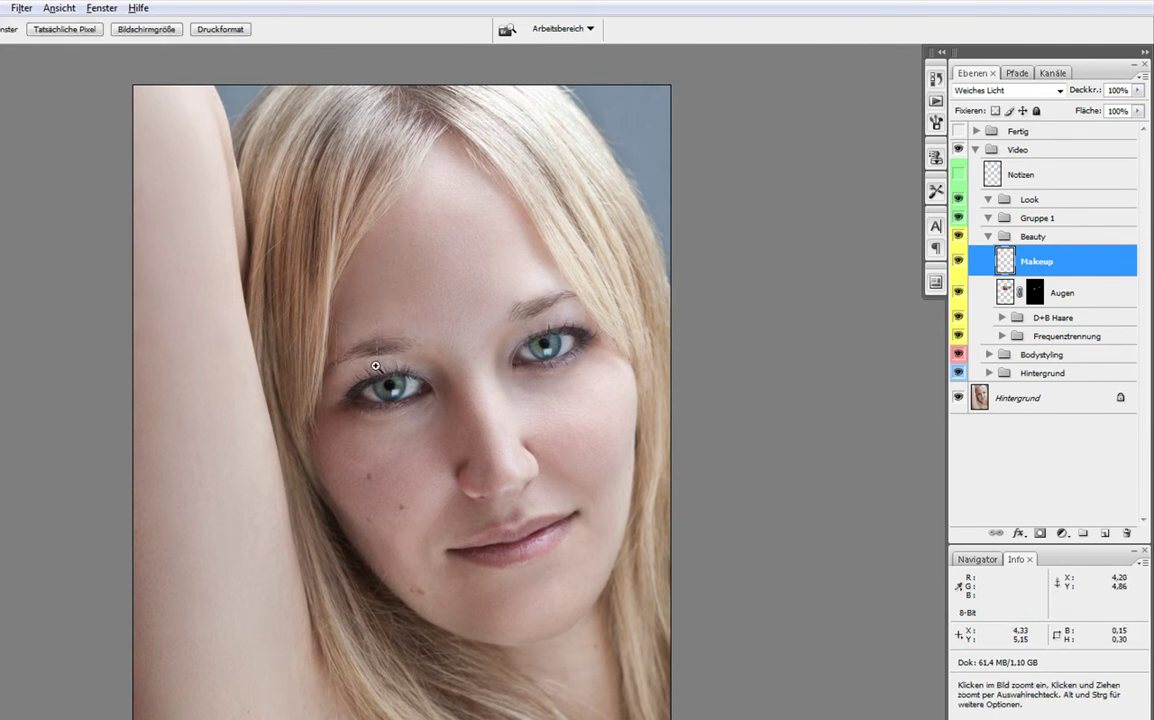
left_click_drag(333, 322, 476, 413)
key("b")
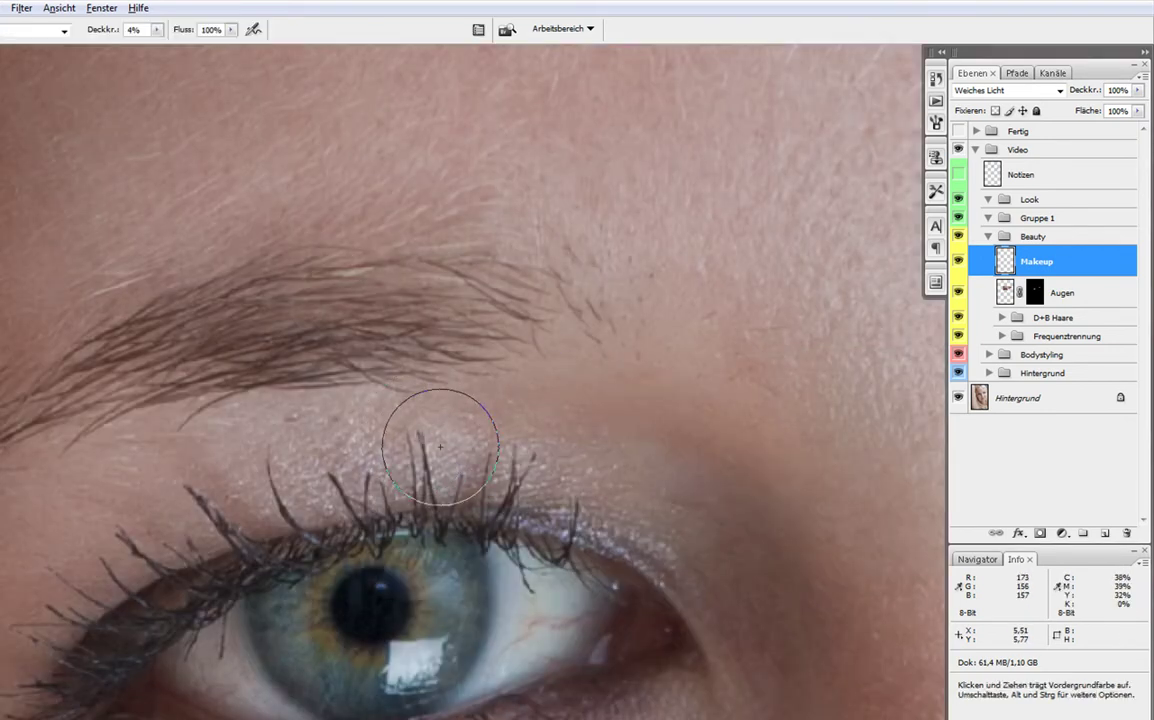
right_click(463, 453)
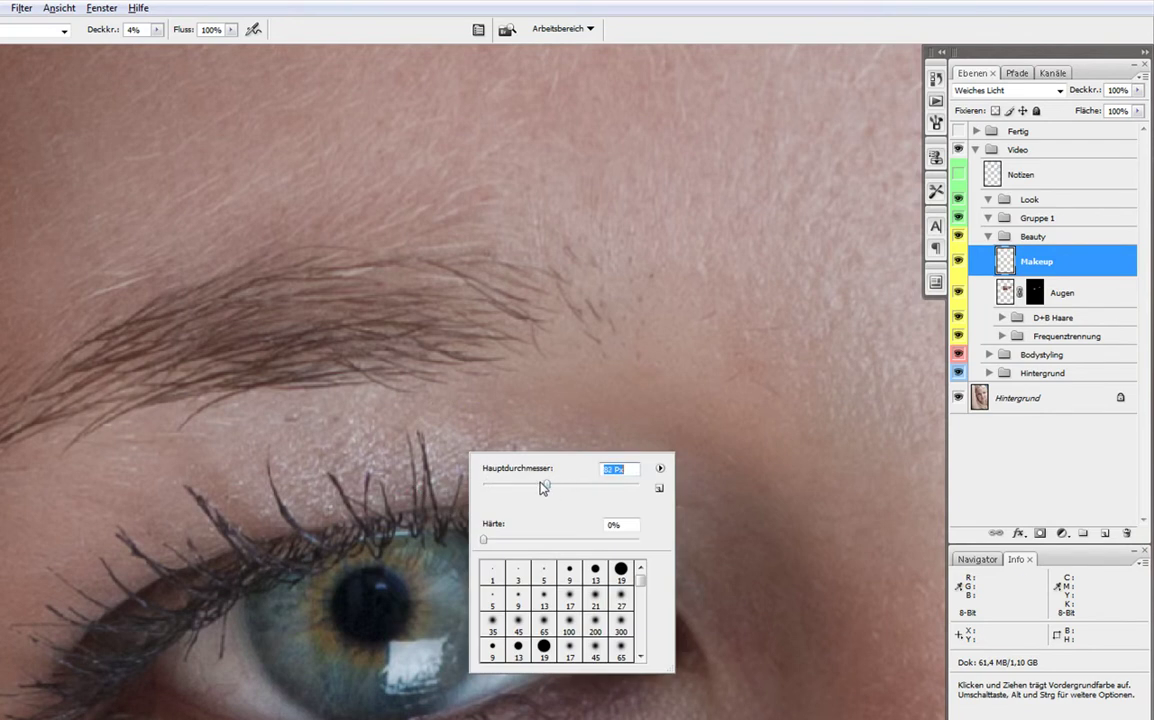
key("Return")
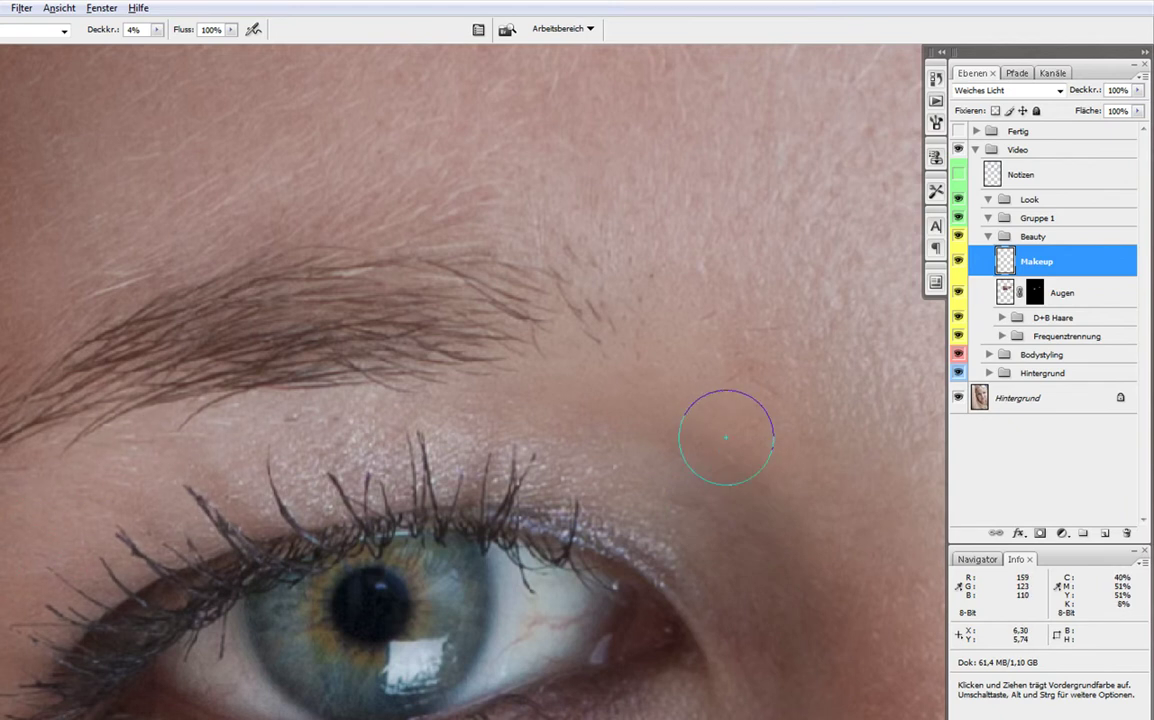
left_click_drag(722, 437, 362, 513)
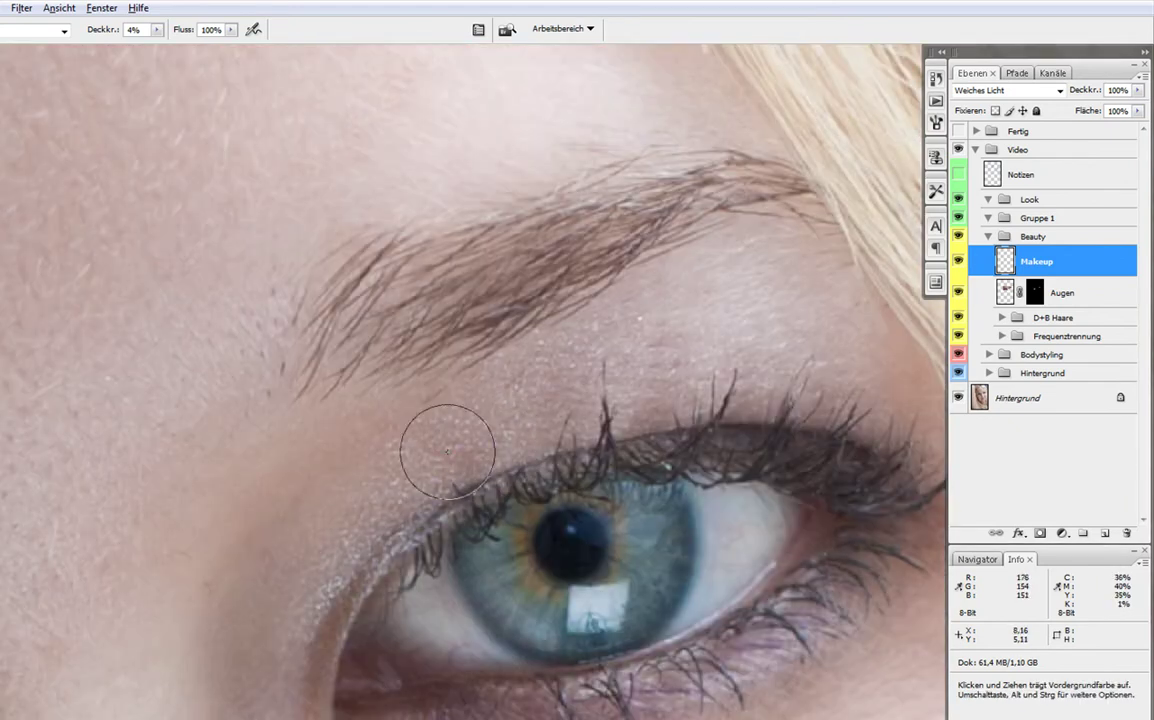
left_click_drag(698, 381, 438, 451)
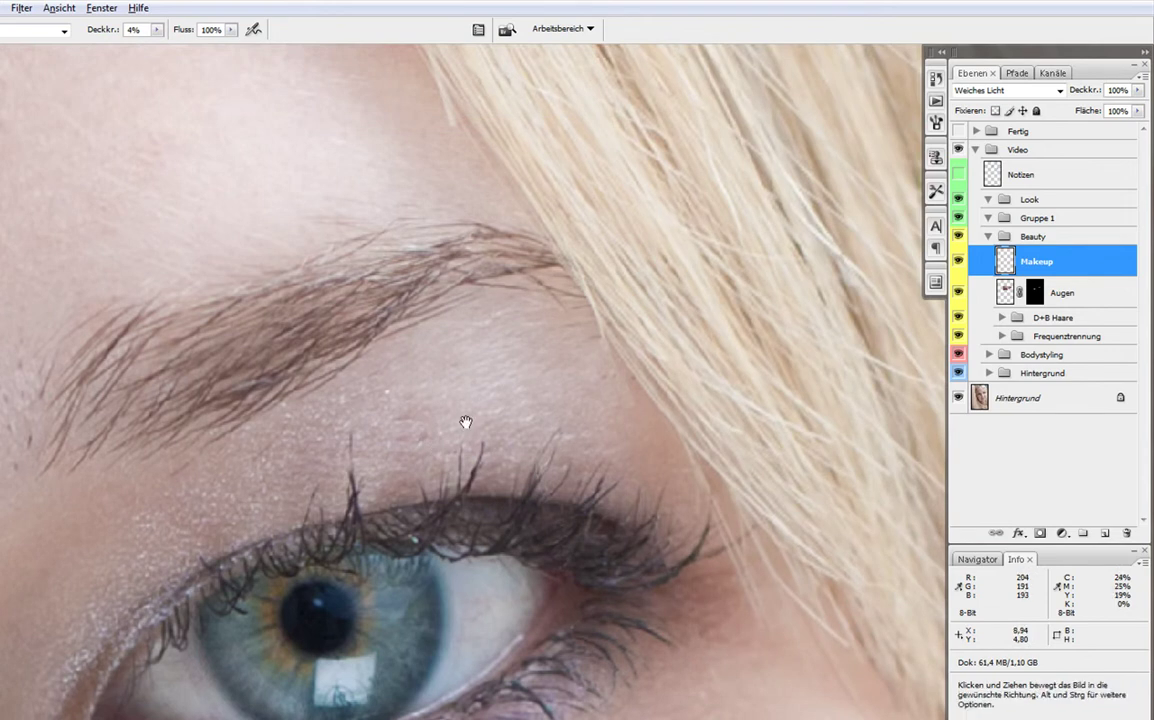
left_click_drag(646, 390, 330, 489)
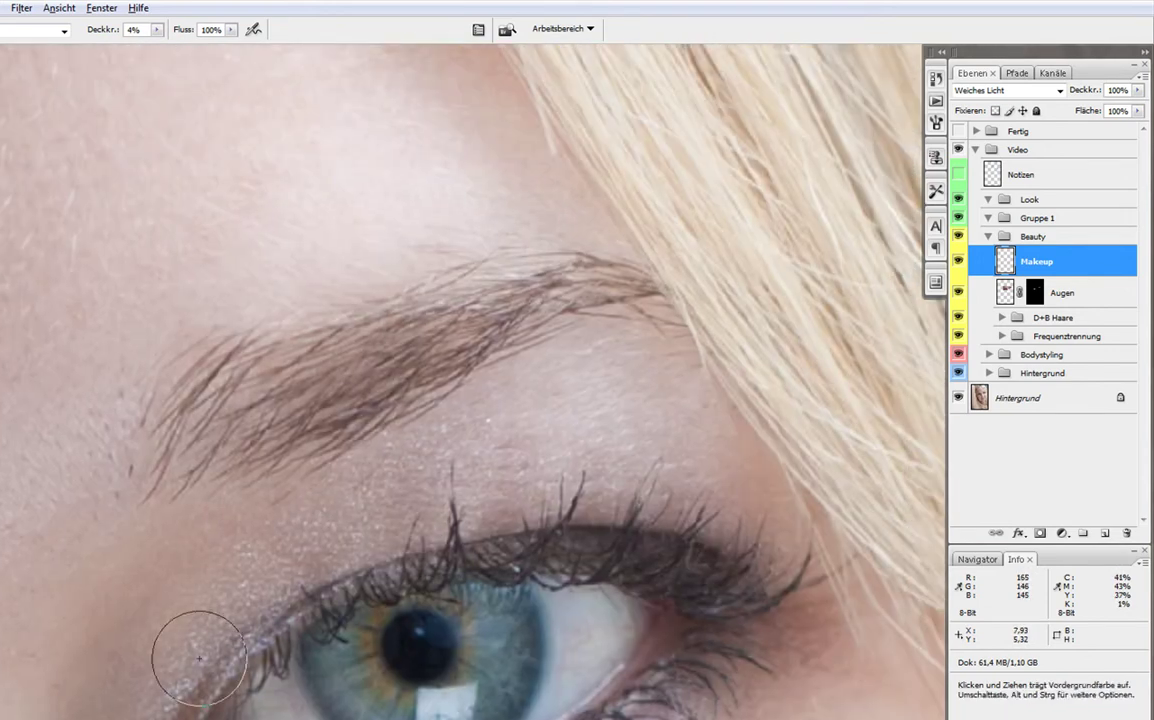
left_click_drag(210, 618, 425, 384)
key("z")
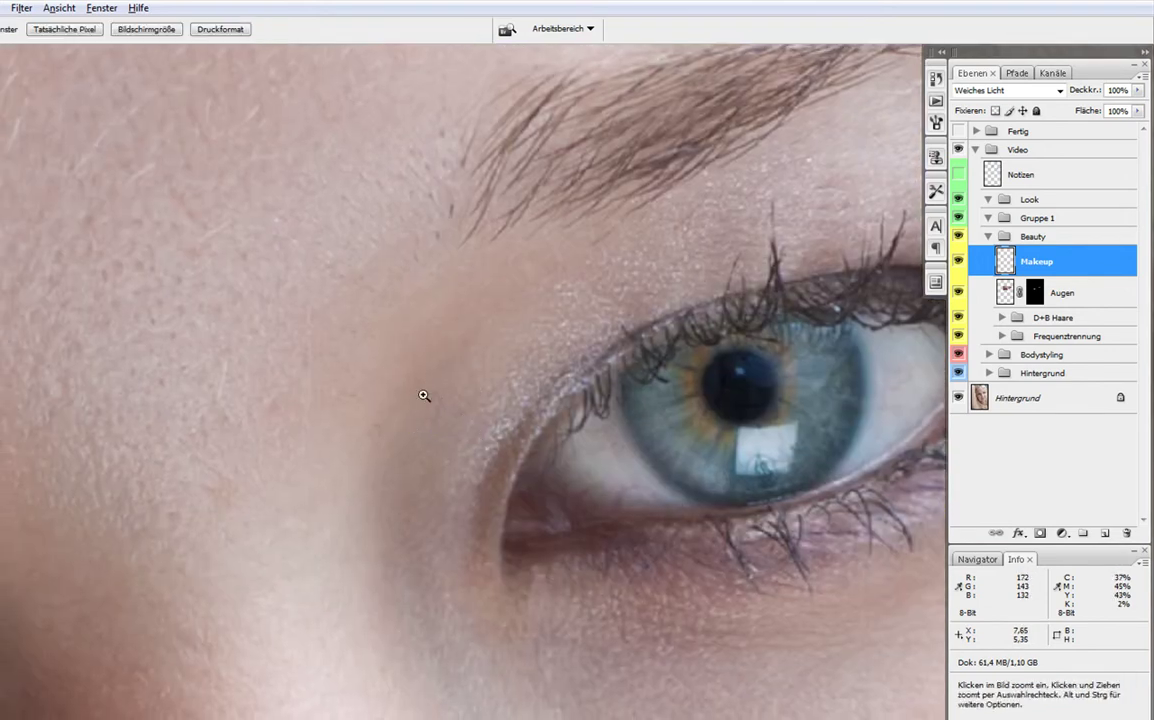
left_click(394, 469, "alt")
left_click(395, 480, "alt")
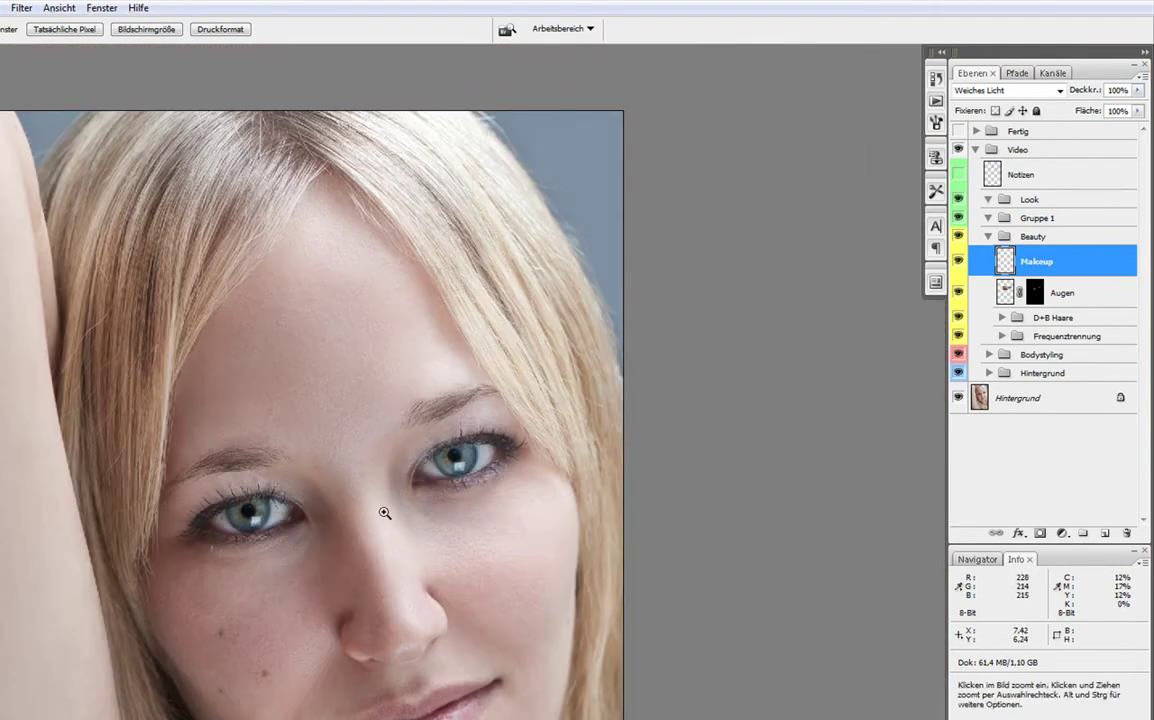
Bring the lips and chin into view and set the brush diameter to 195 px
key("b")
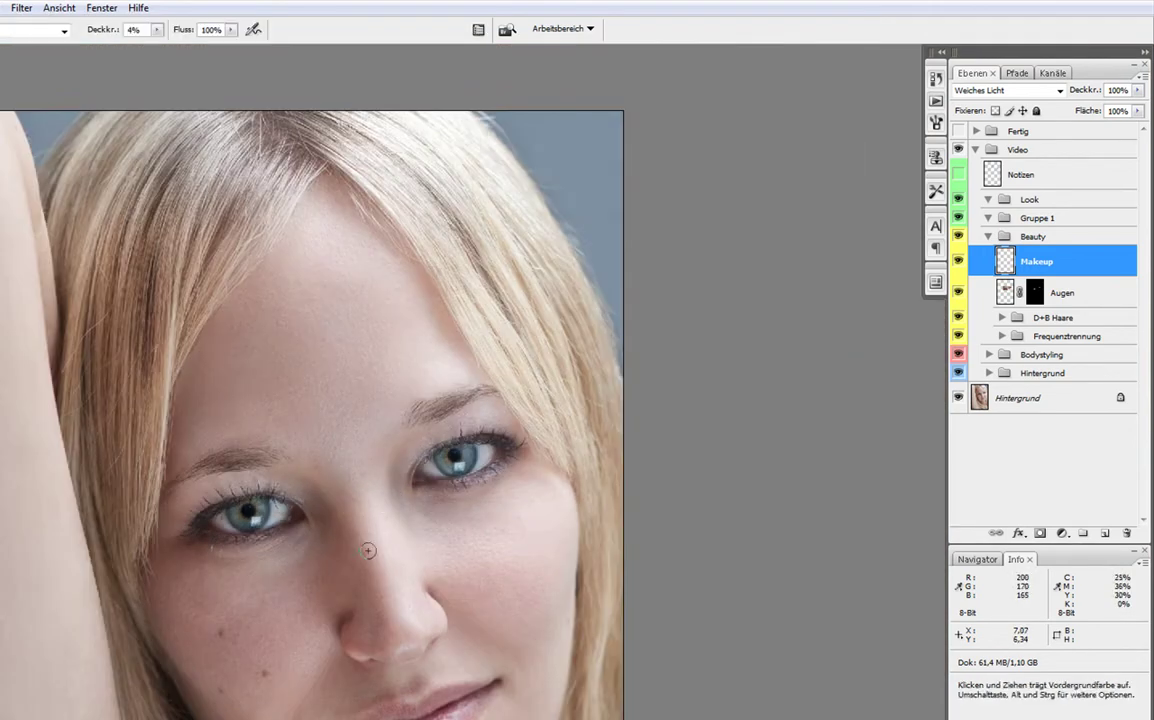
left_click_drag(399, 608, 399, 528)
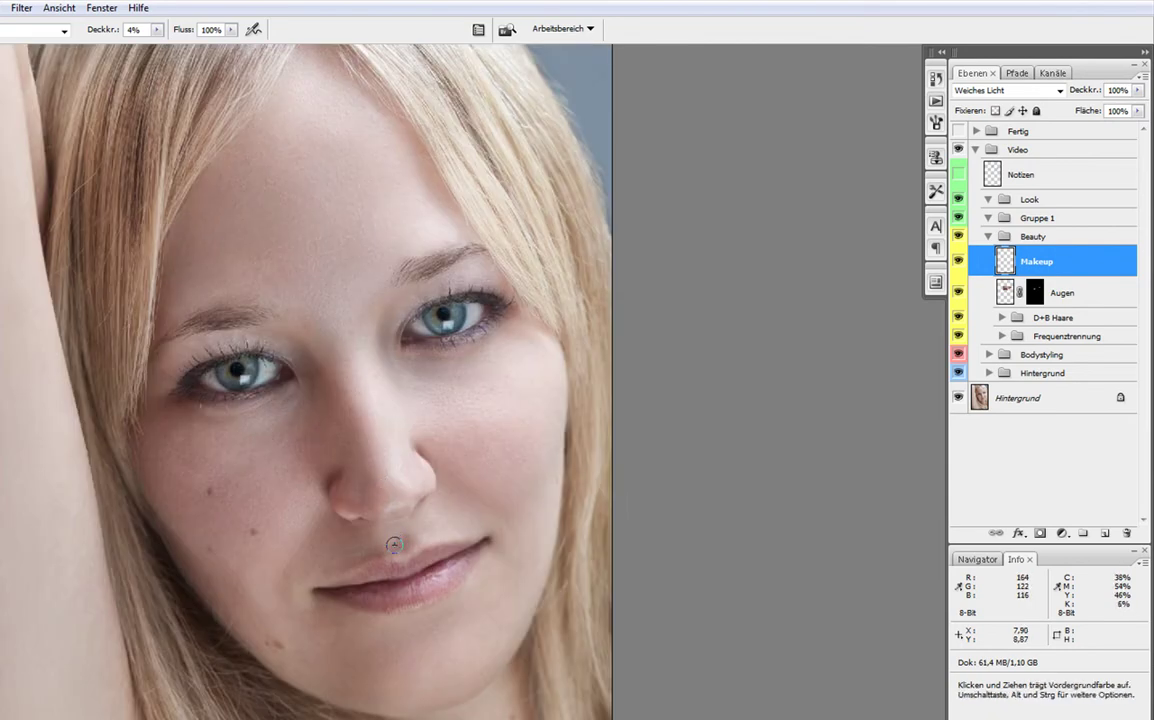
left_click_drag(437, 654, 417, 559)
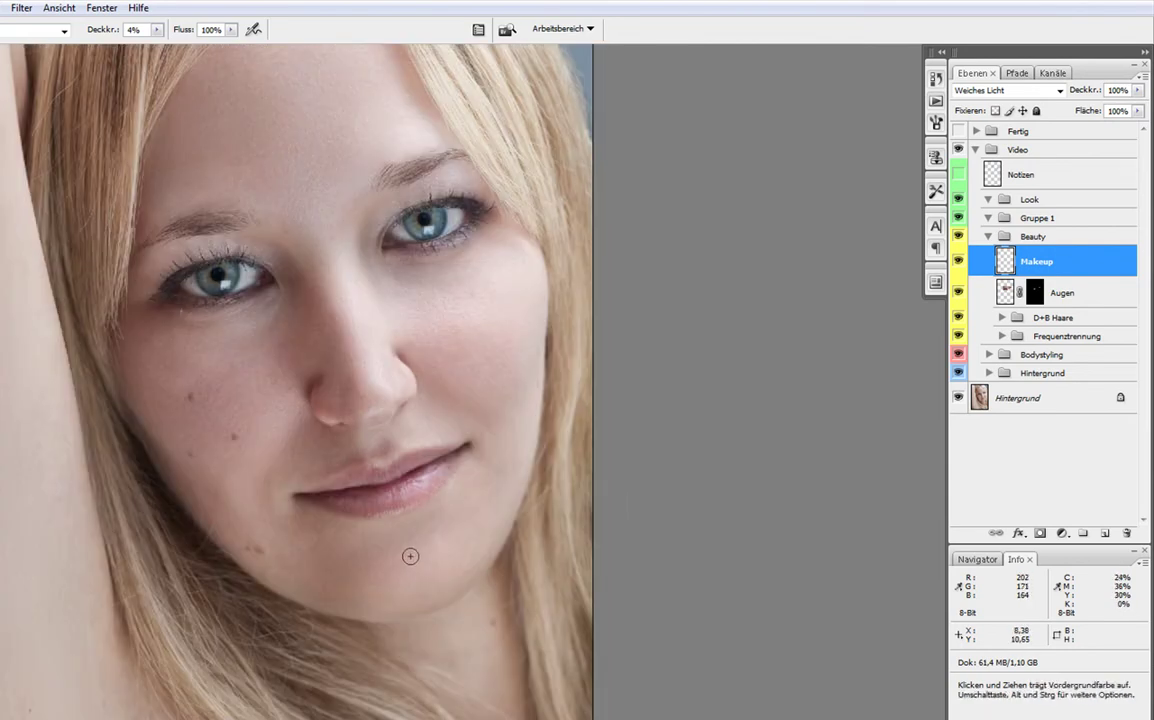
right_click(418, 577)
left_click_drag(503, 609, 562, 613)
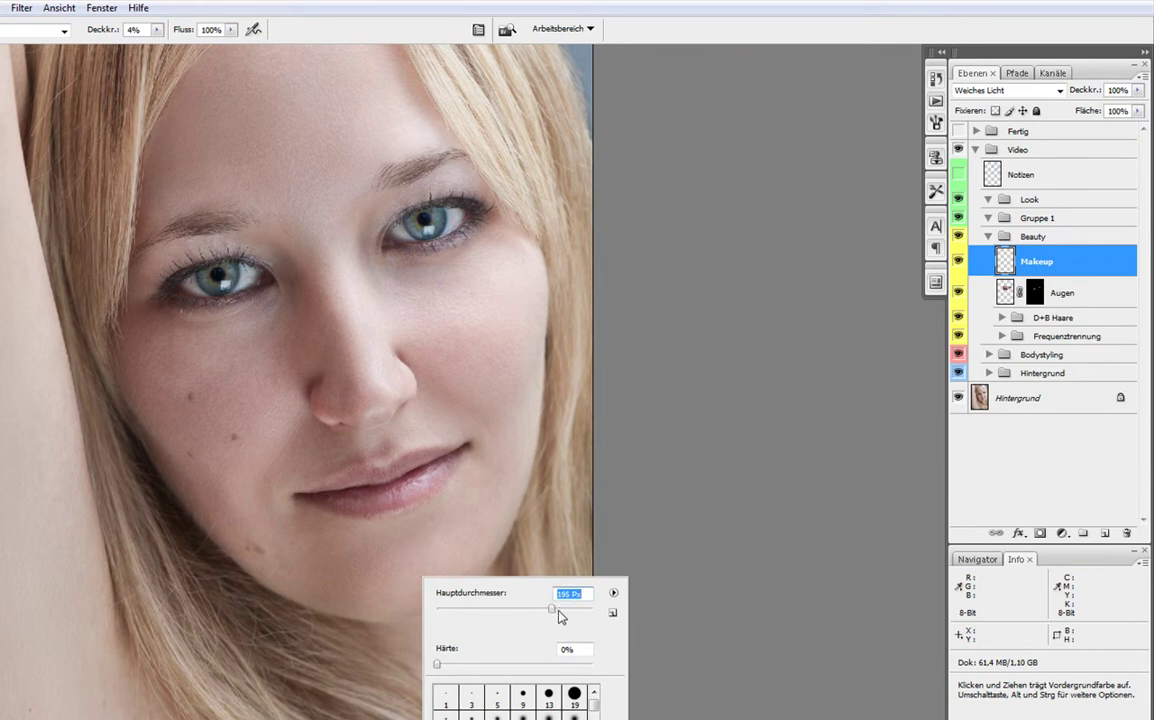
key("Return")
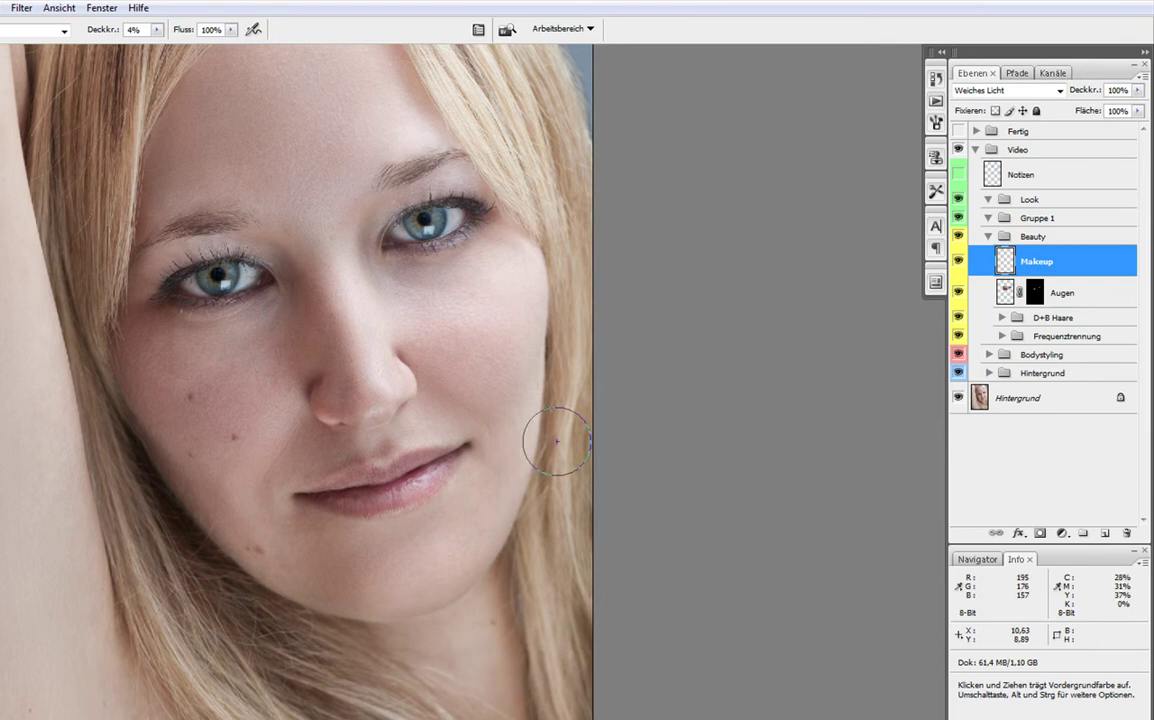
Recentre on the eyes and set the brush diameter to 47 px
left_click_drag(563, 453, 658, 623)
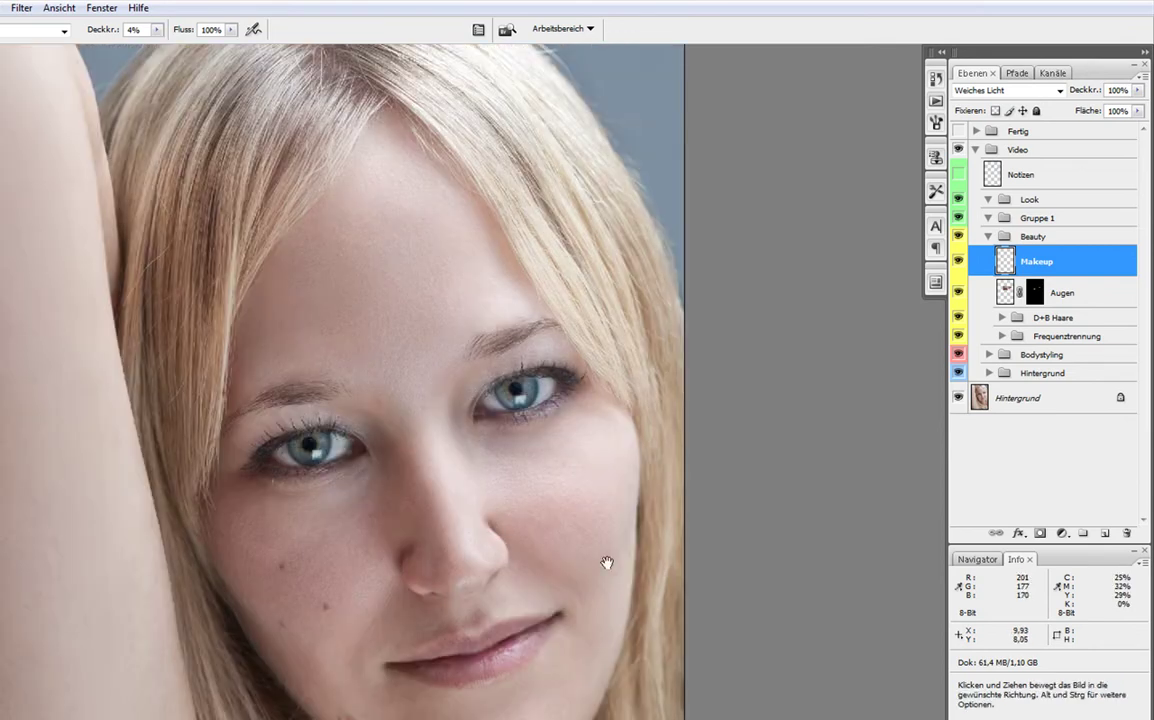
right_click(602, 440)
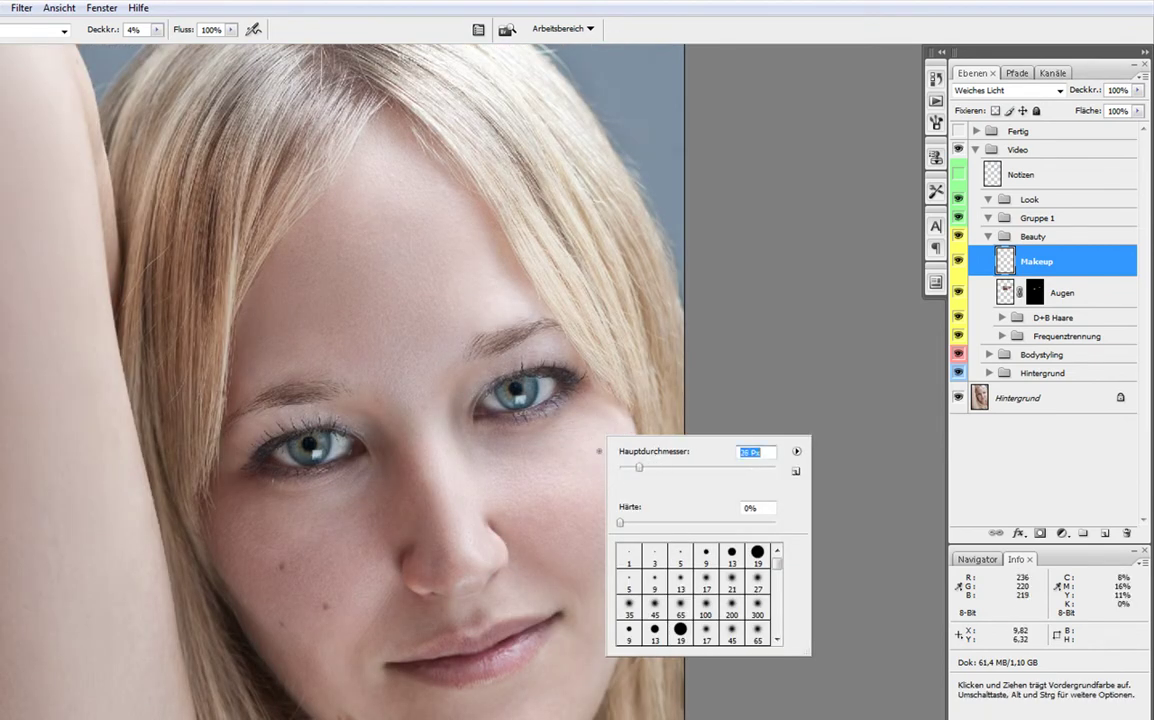
left_click_drag(628, 470, 656, 470)
key("Return")
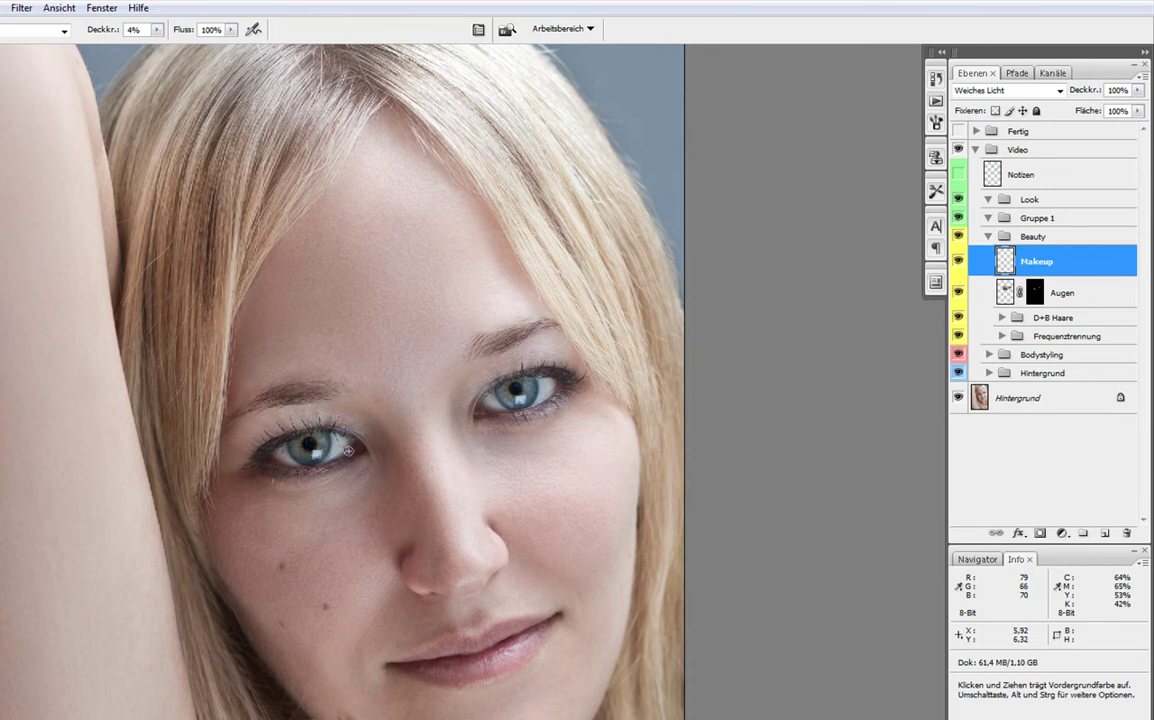
Zoom in on the left eye and paint dark makeup along the upper lash line
key("z")
left_click_drag(226, 402, 390, 500)
scroll(375, 484, "down", 1)
key("b")
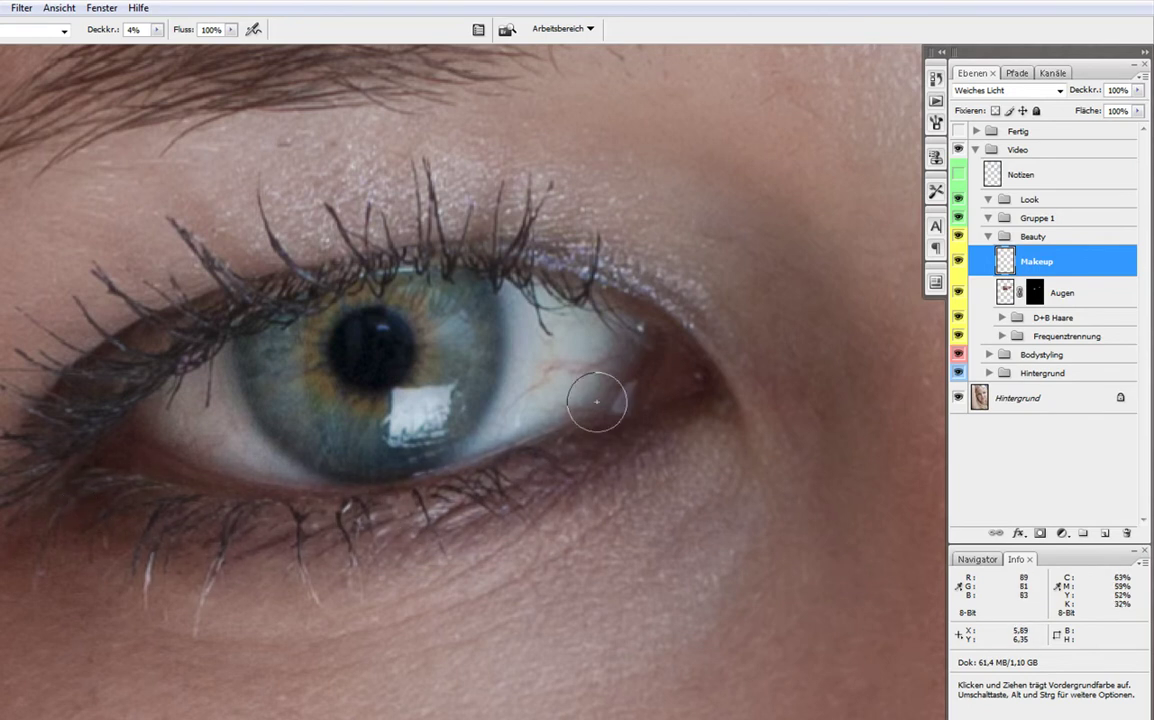
right_click(487, 340)
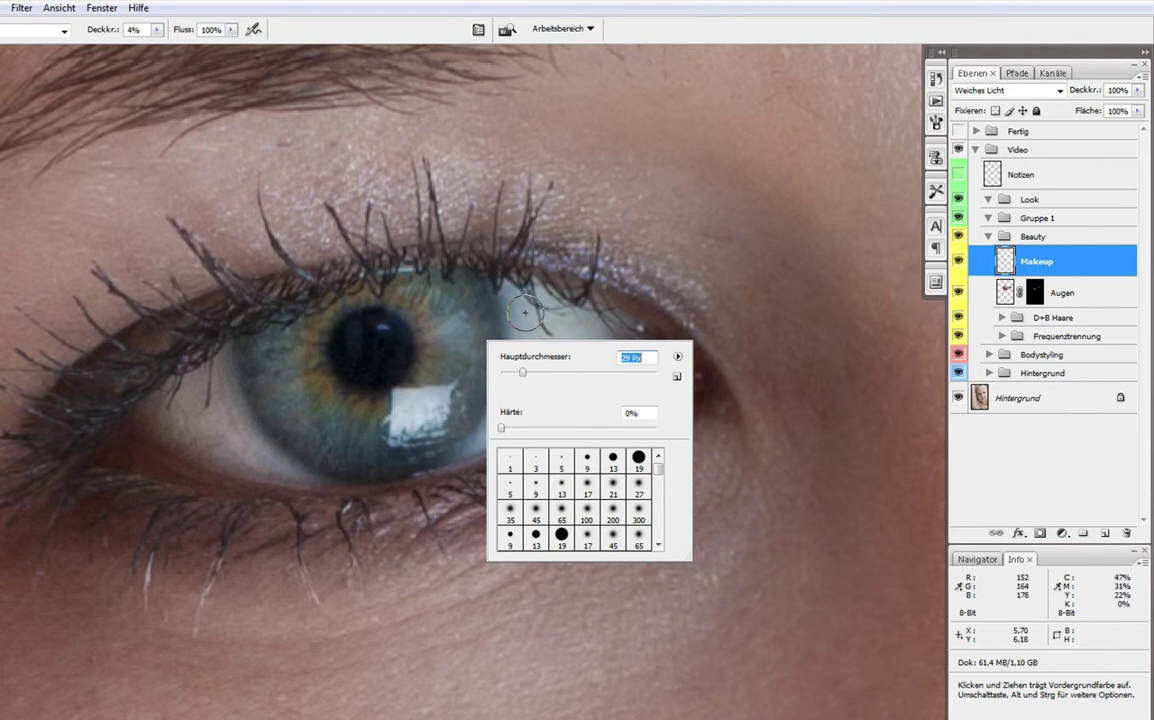
key("Return")
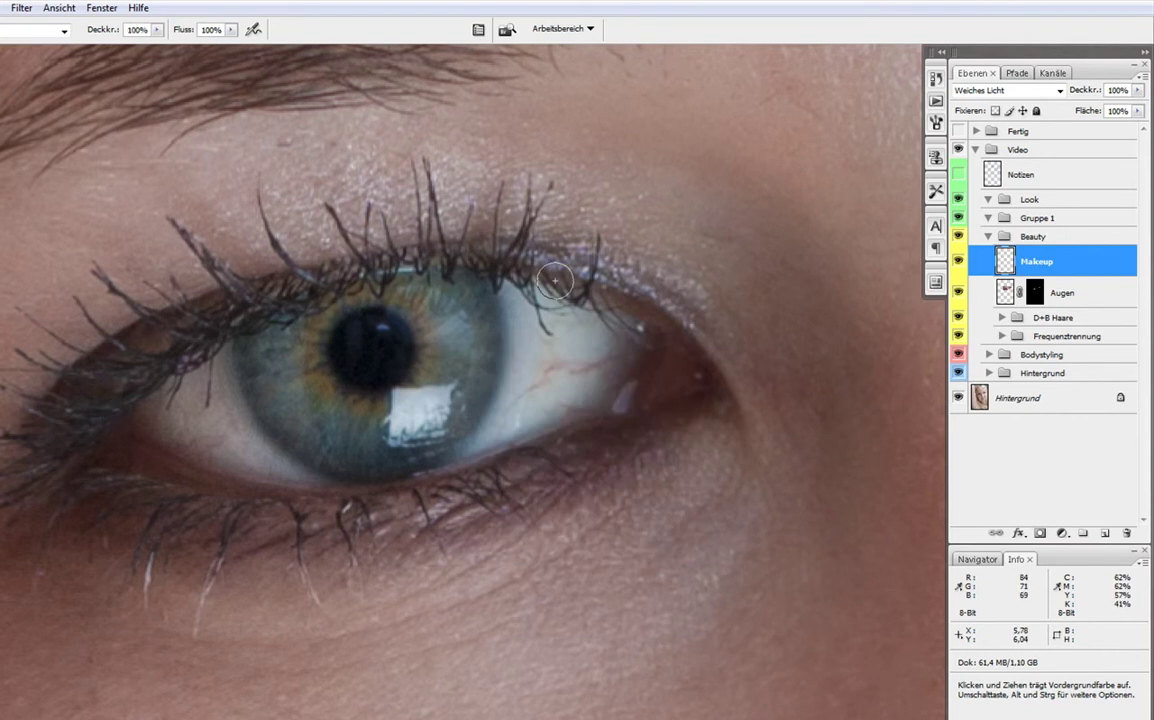
left_click_drag(455, 245, 295, 252)
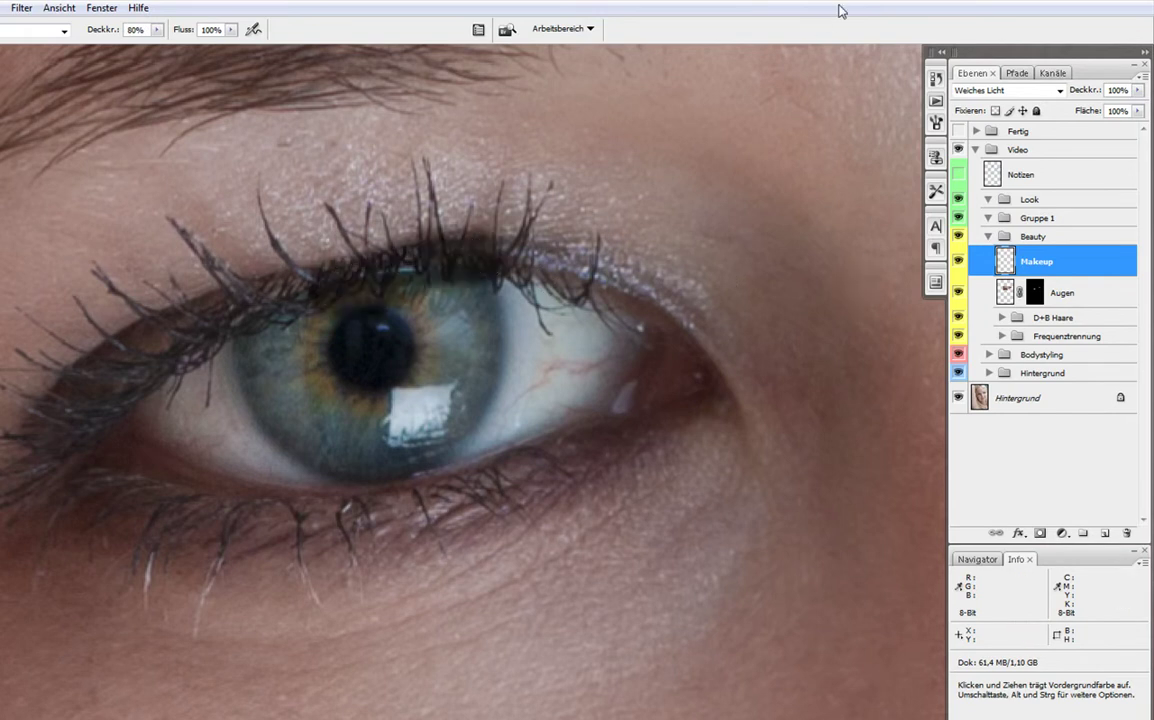
Undo that stroke in History, lower brush opacity, and paint faintly near the eye corner
left_click(938, 86)
left_click(700, 392)
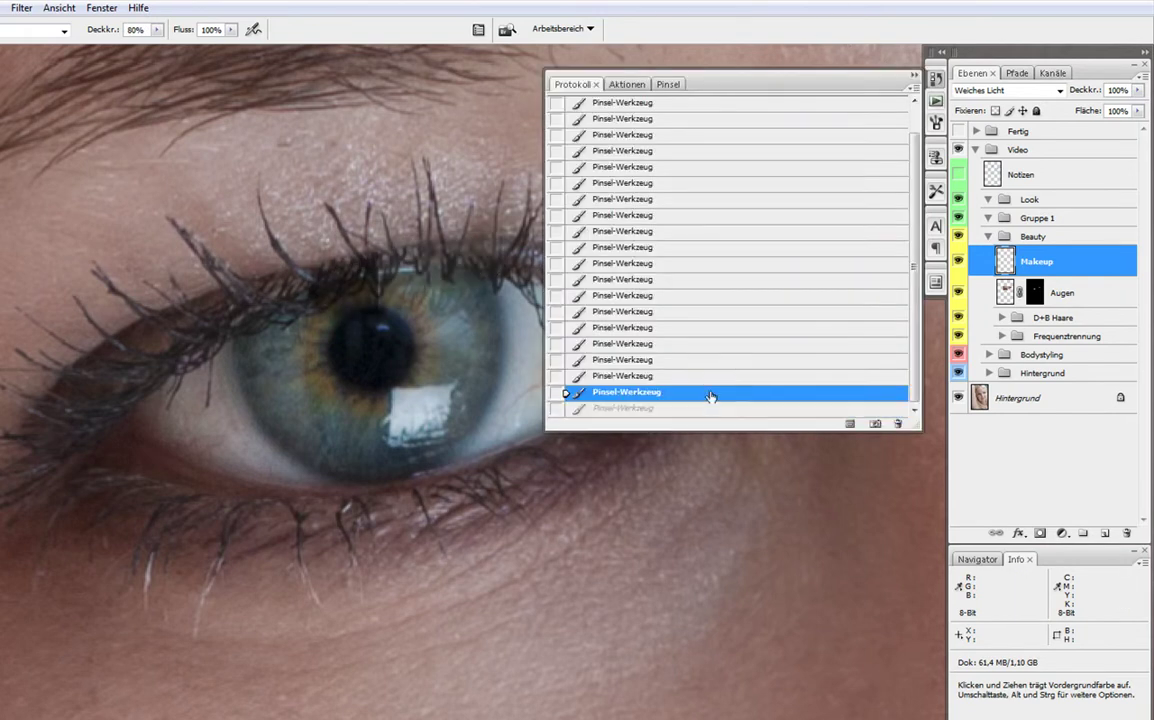
left_click_drag(100, 30, 42, 45)
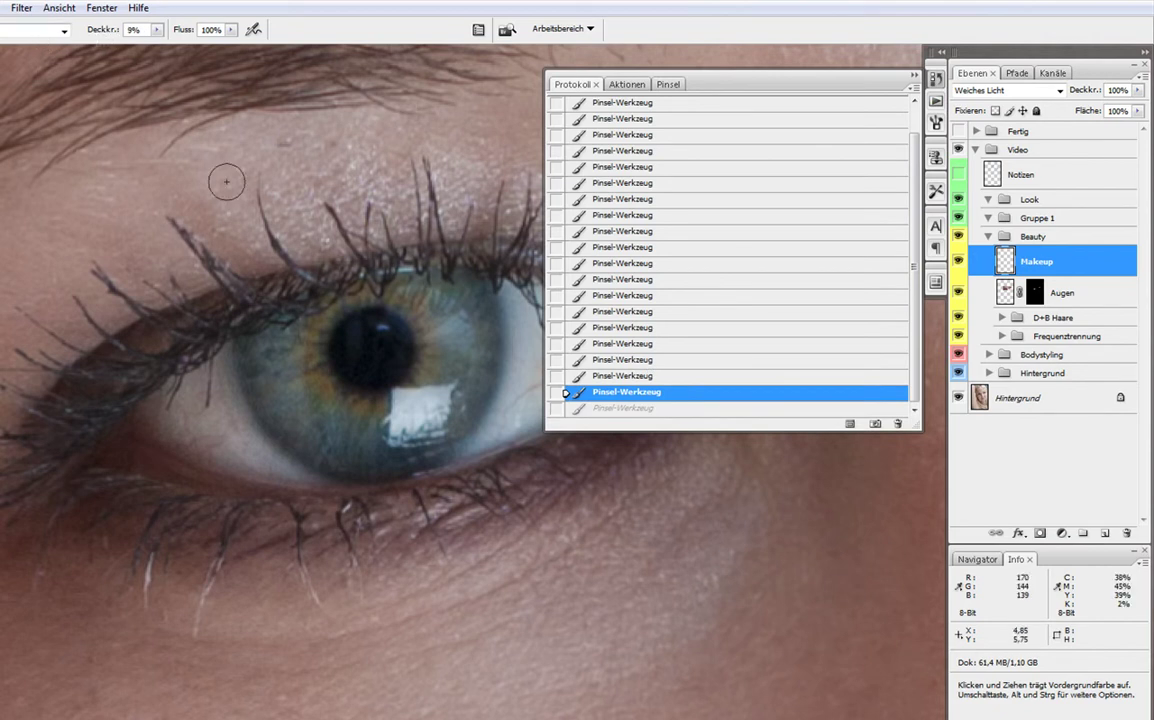
left_click_drag(86, 411, 102, 369)
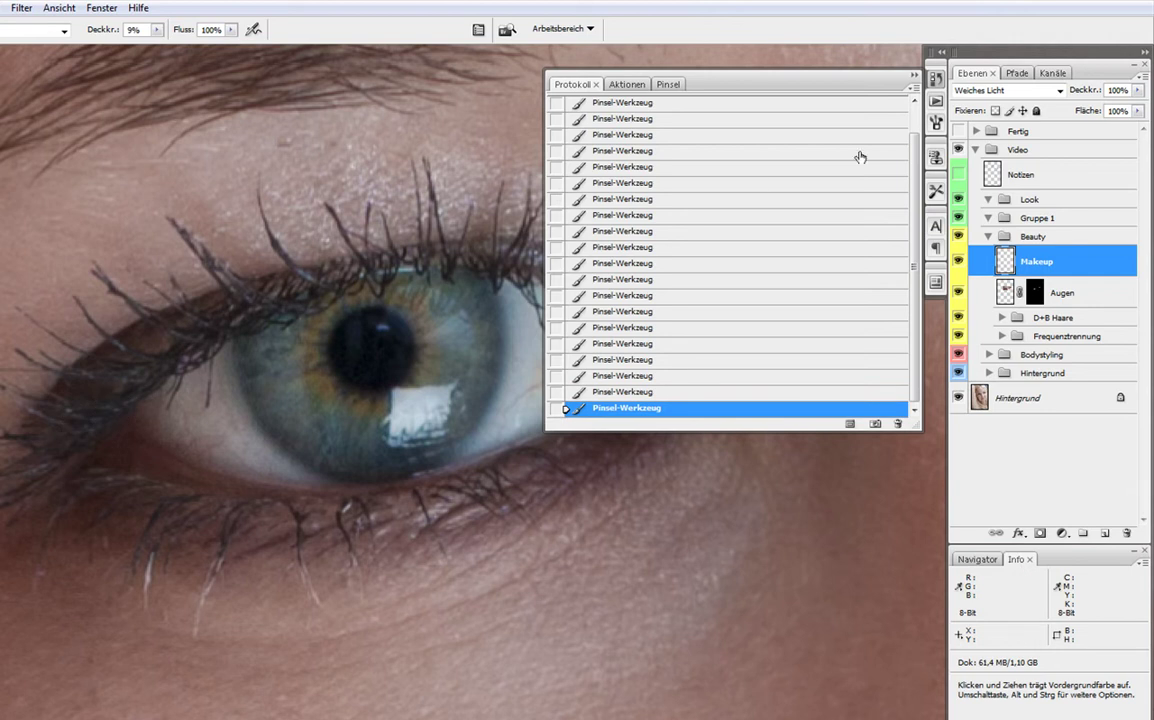
left_click(914, 78)
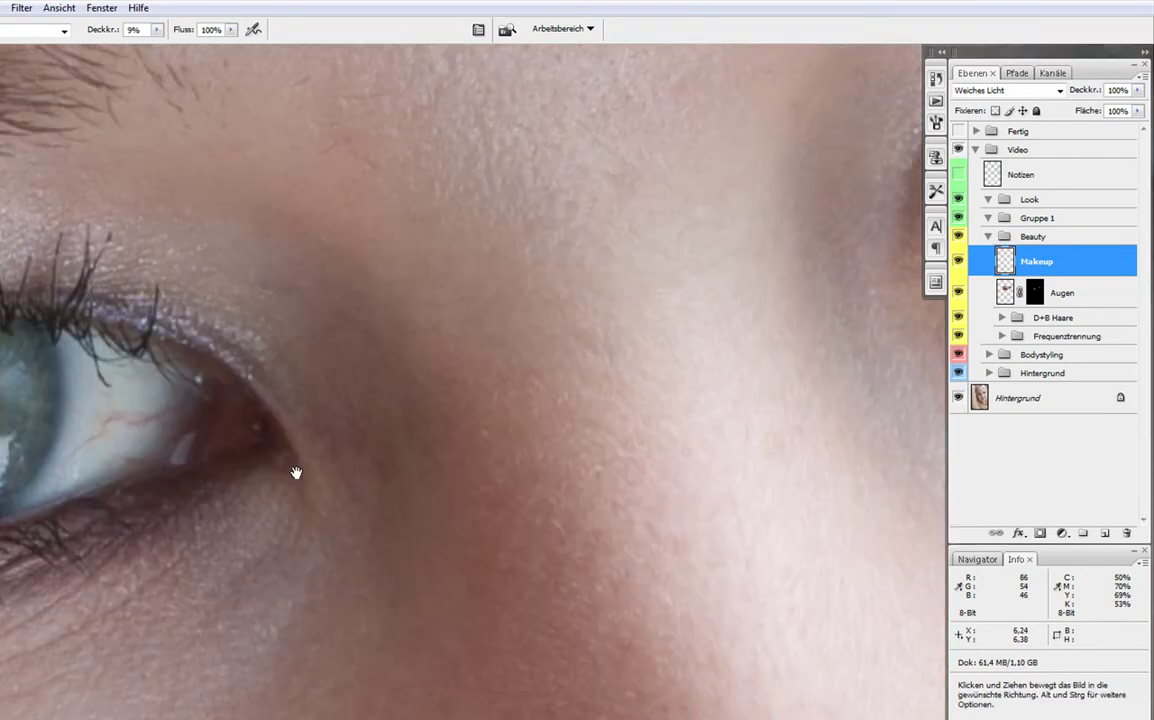
Pan around the eye close-up, then zoom out toward the whole face
left_click_drag(192, 285, 564, 356)
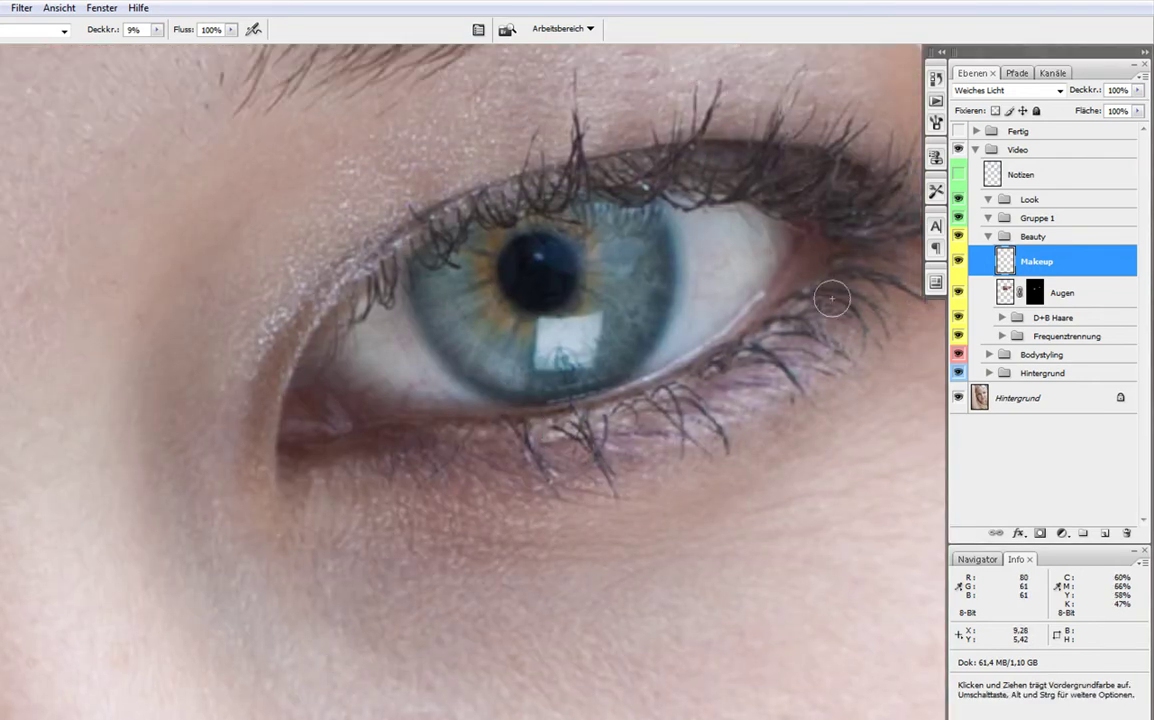
left_click_drag(774, 341, 604, 482)
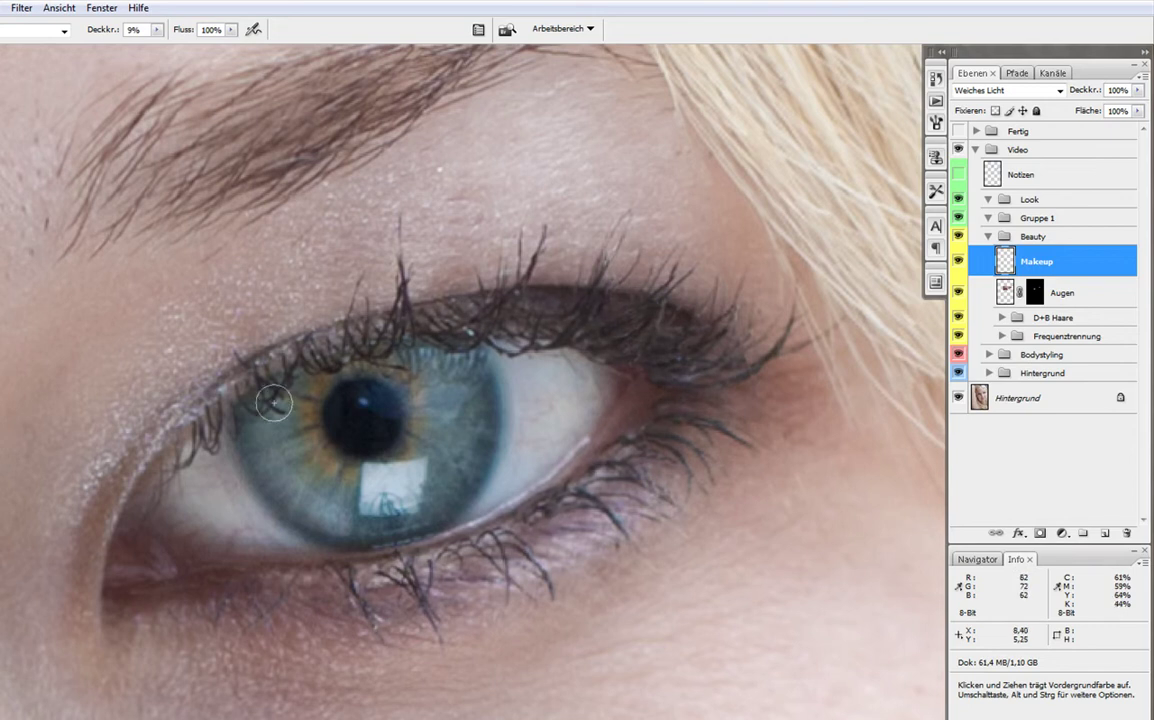
left_click_drag(247, 362, 617, 244)
key("z")
left_click(513, 405, "alt")
left_click(513, 405, "alt")
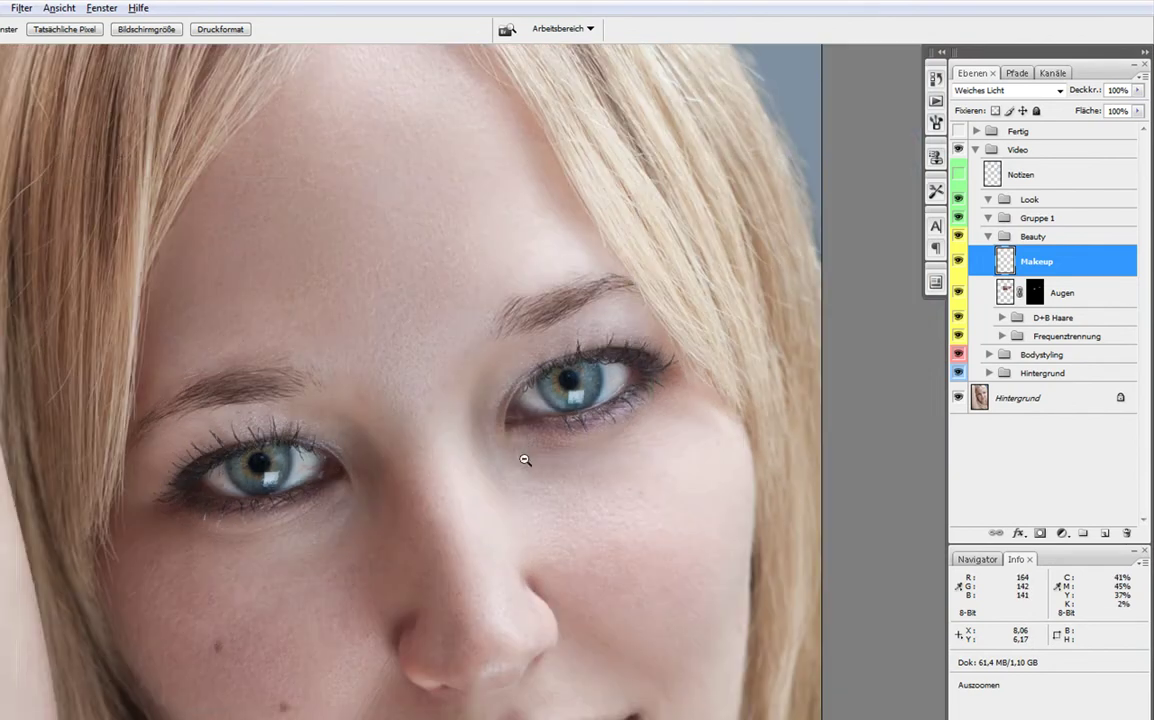
Zoom out to the full face and set the brush size for painting the lips
left_click(525, 461, "alt")
left_click(551, 551, "alt")
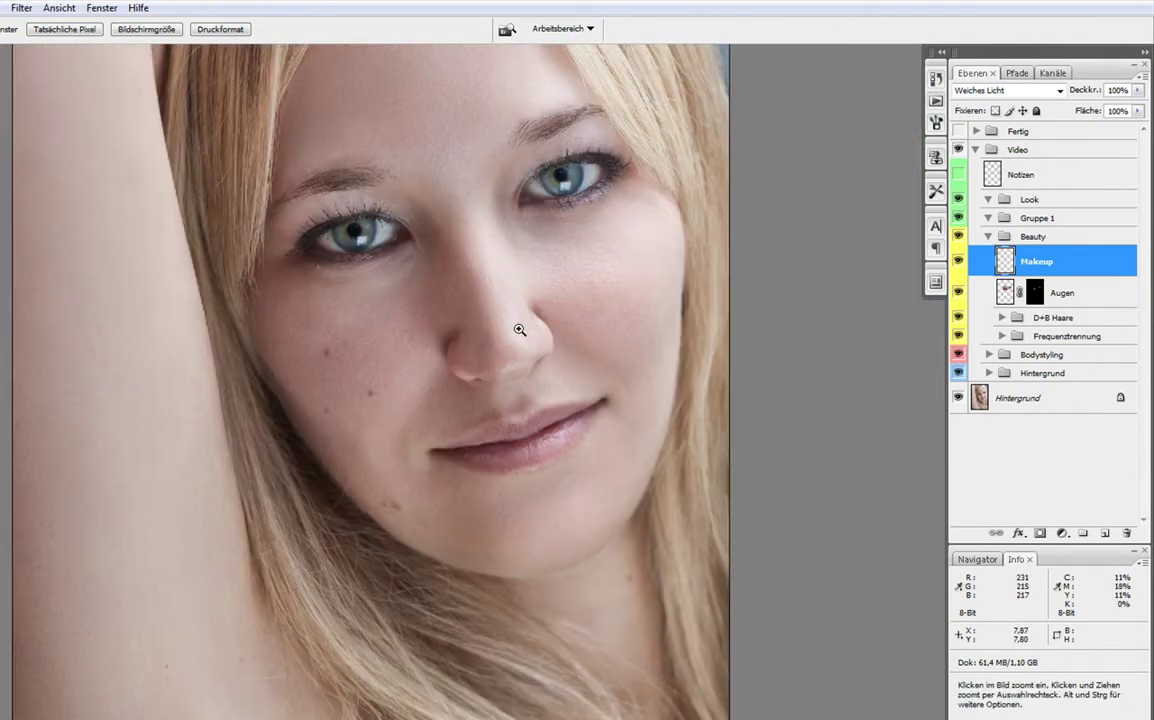
key("b")
right_click(553, 434)
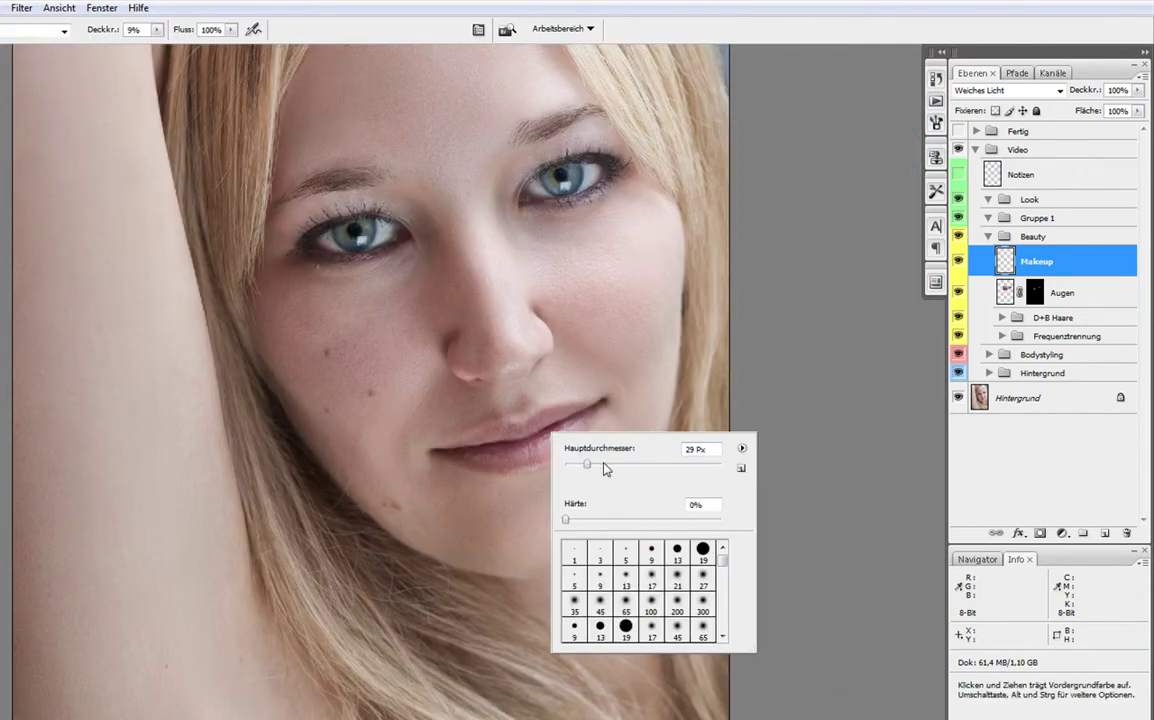
key("Return")
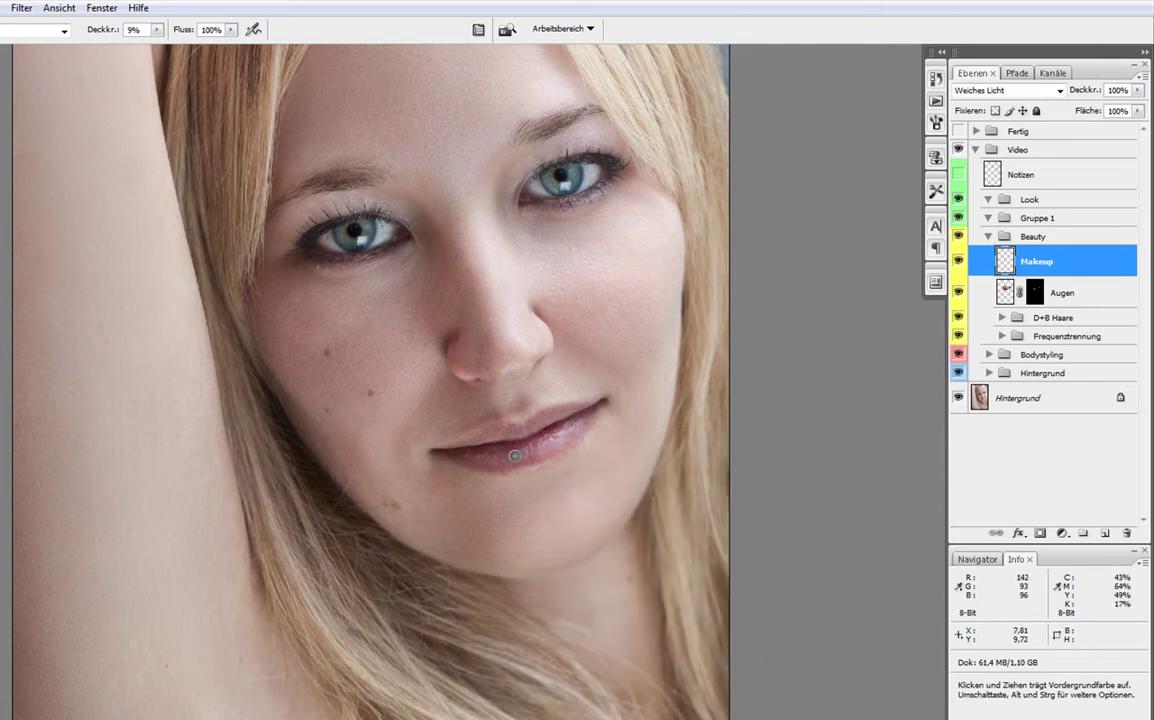
Enlarge the brush to 199 px
right_click(455, 438)
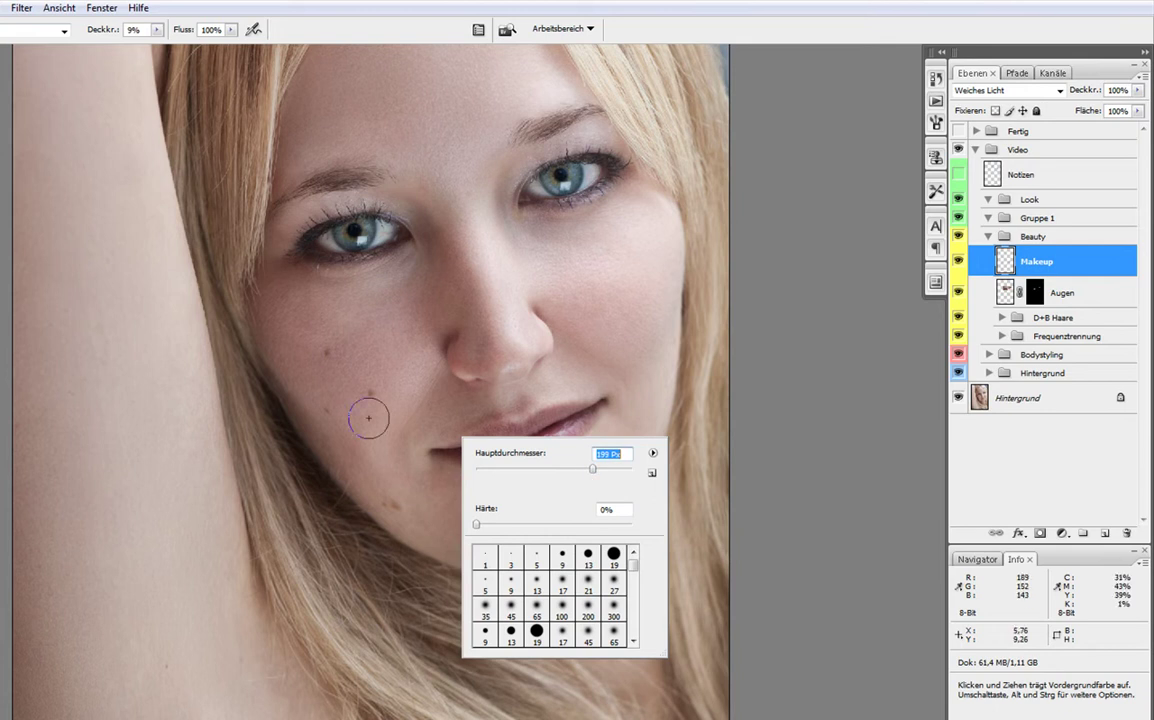
key("Return")
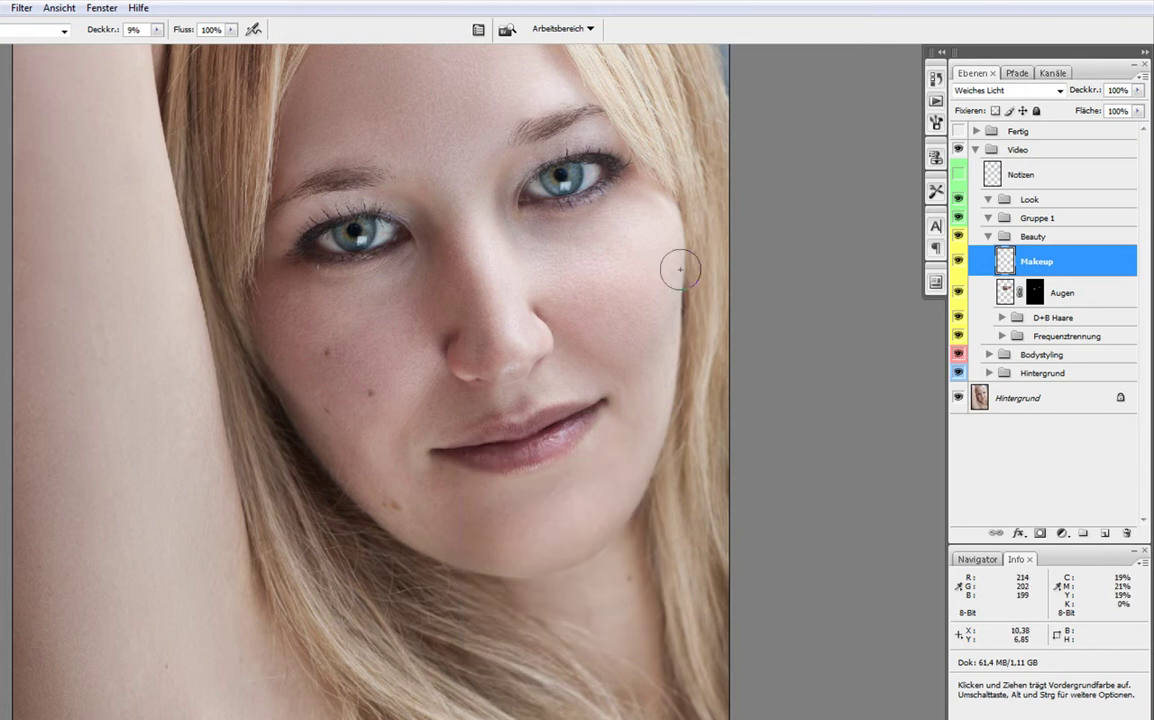
key("F9")
Lower the Makeup layer's opacity to 48%, toggling its visibility to compare
left_click(935, 100)
left_click(955, 95)
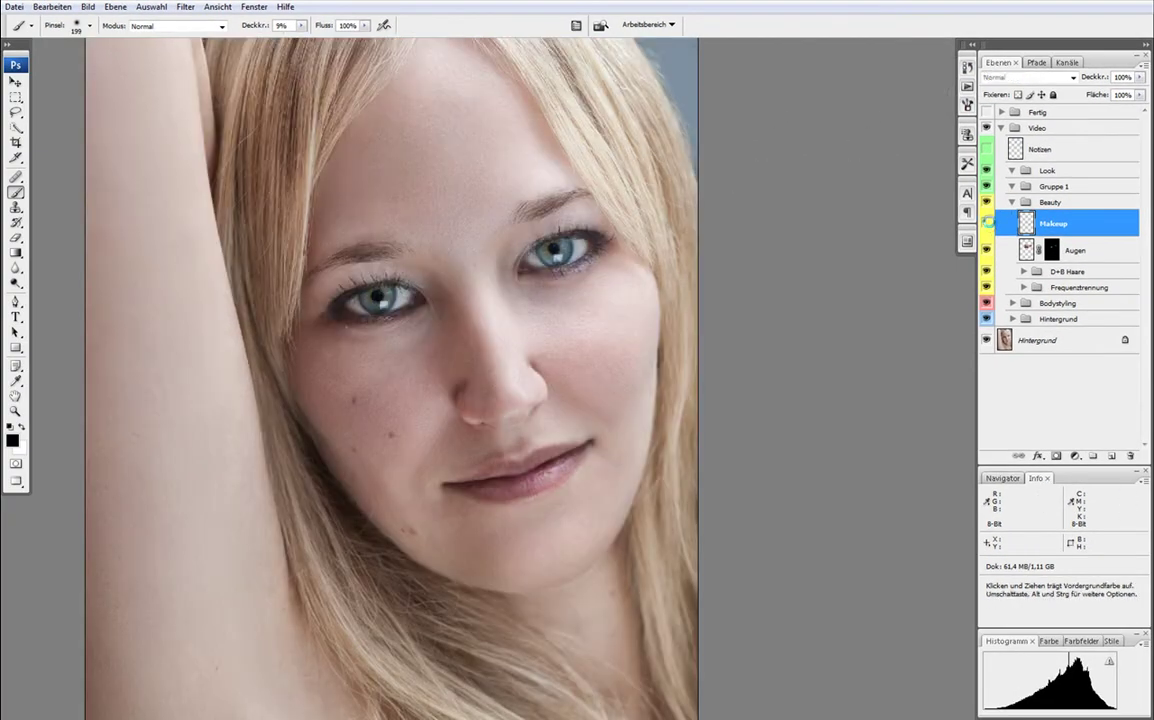
left_click(987, 222)
left_click(988, 223)
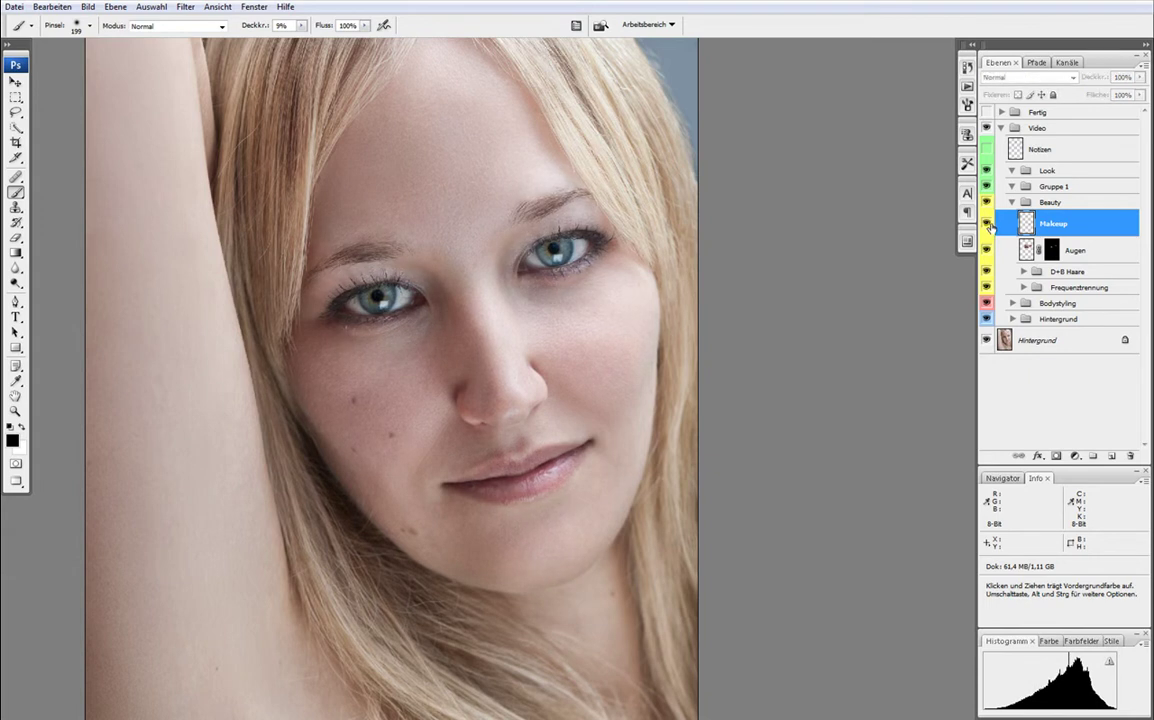
left_click_drag(1107, 80, 1099, 80)
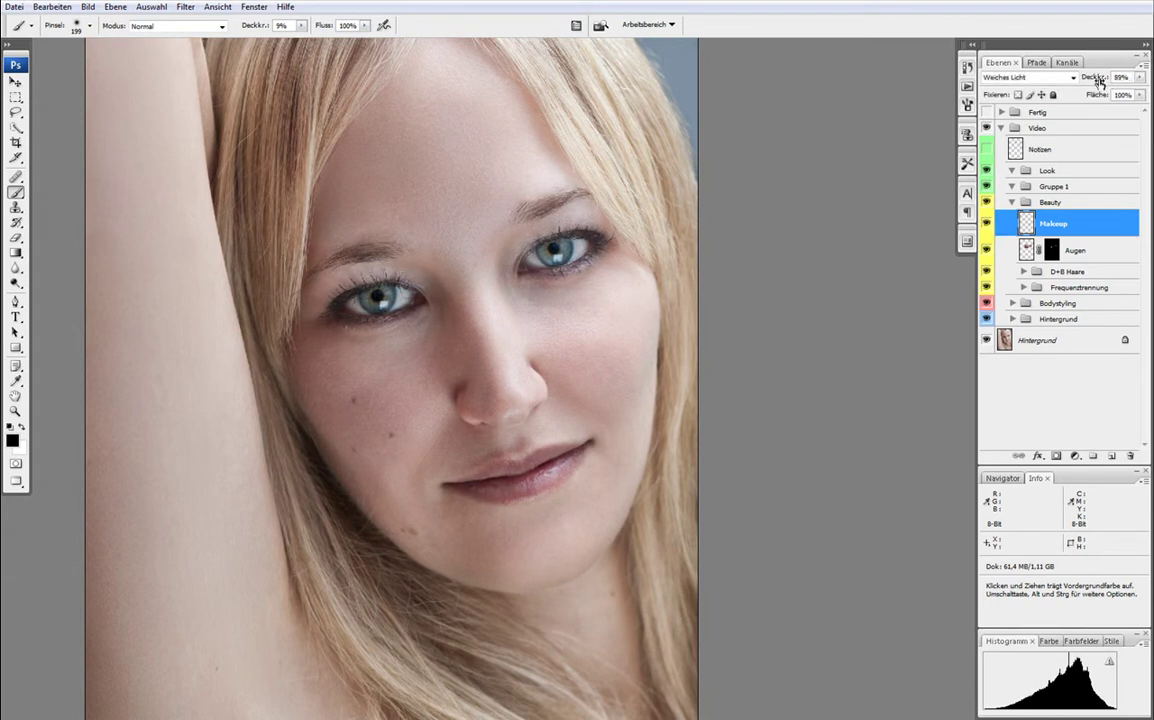
left_click(988, 224)
left_click_drag(1096, 80, 1085, 94)
left_click(988, 224)
left_click(988, 224)
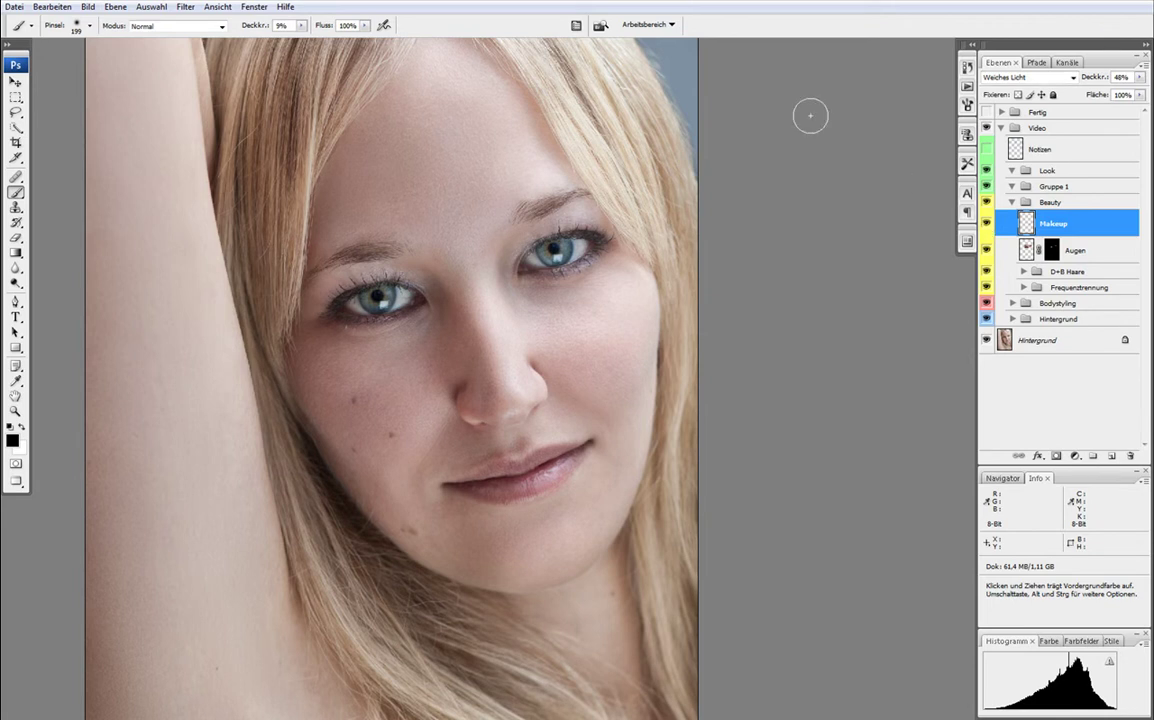
Fit the whole image in the window, then zoom in so the face fills it
left_click(15, 411)
key("ctrl+0")
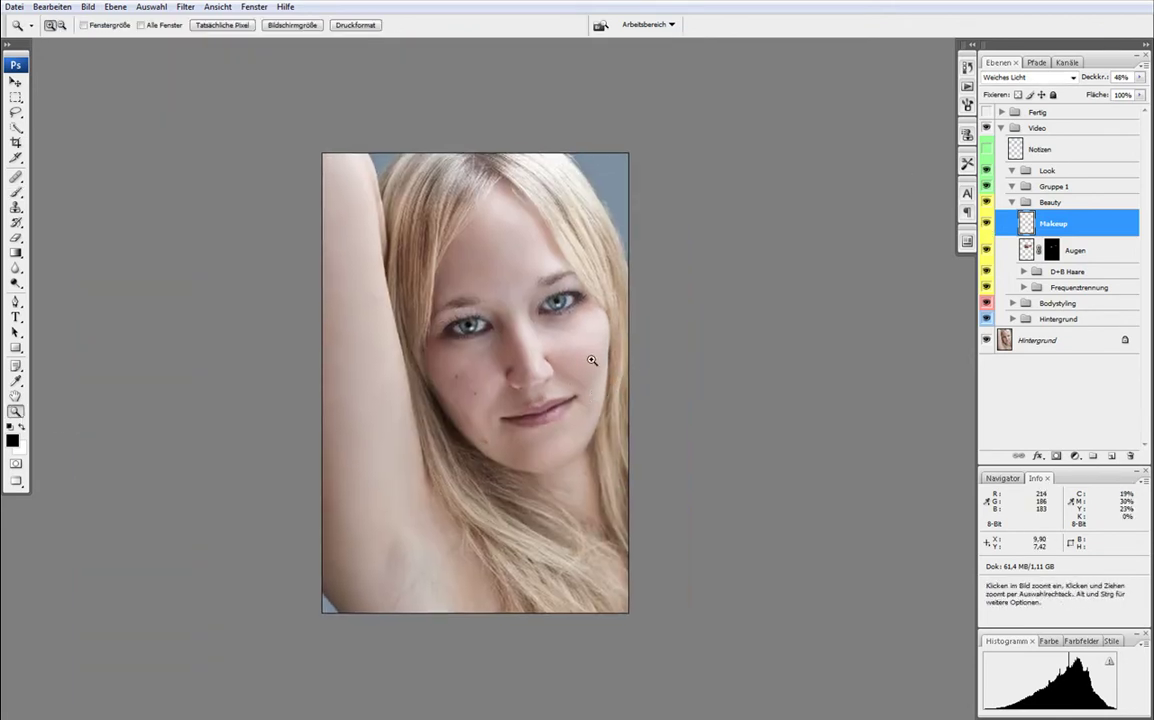
left_click(528, 289)
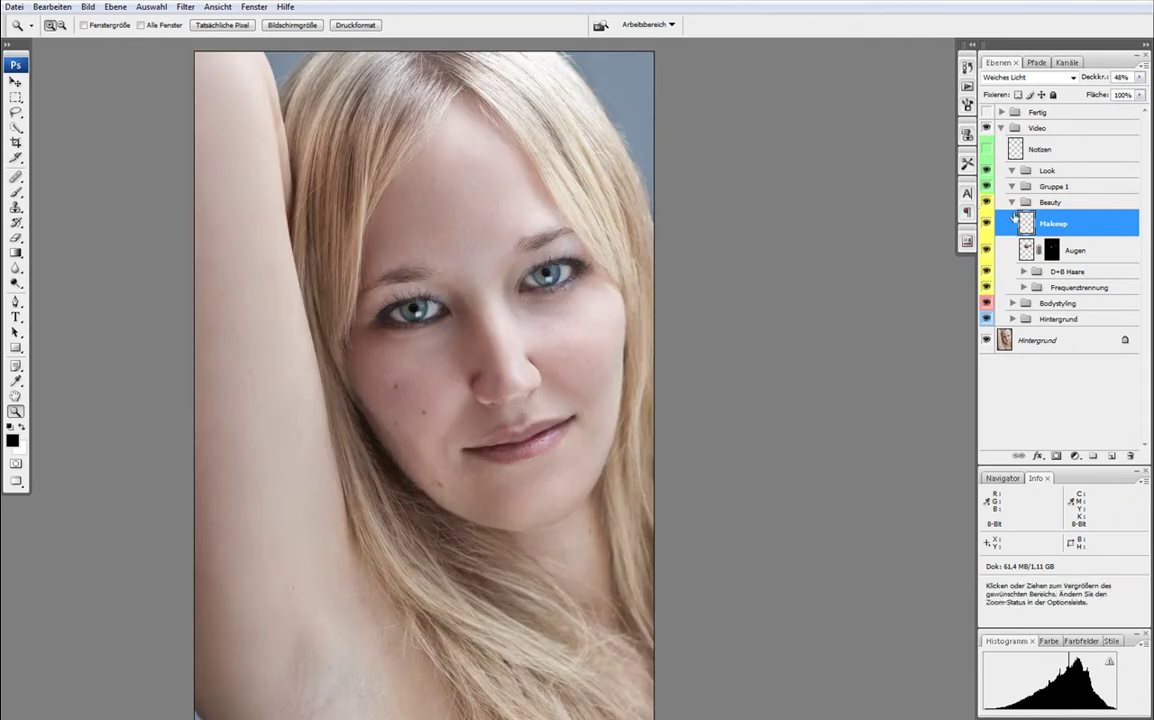
Add a neutral-grey-filled Weiches Licht layer named 'd+b global' above Makeup
key("alt")
left_click(1110, 457, "alt")
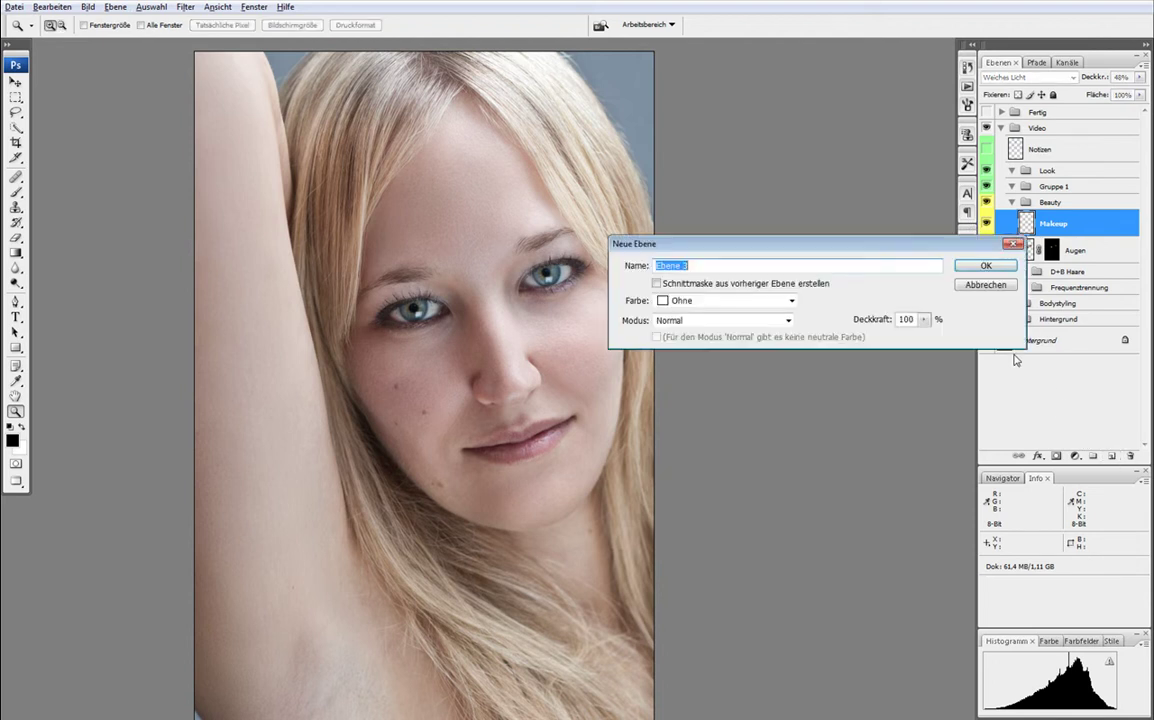
type("d+")
left_click(755, 322)
left_click(714, 511)
left_click(702, 339)
left_click(988, 268)
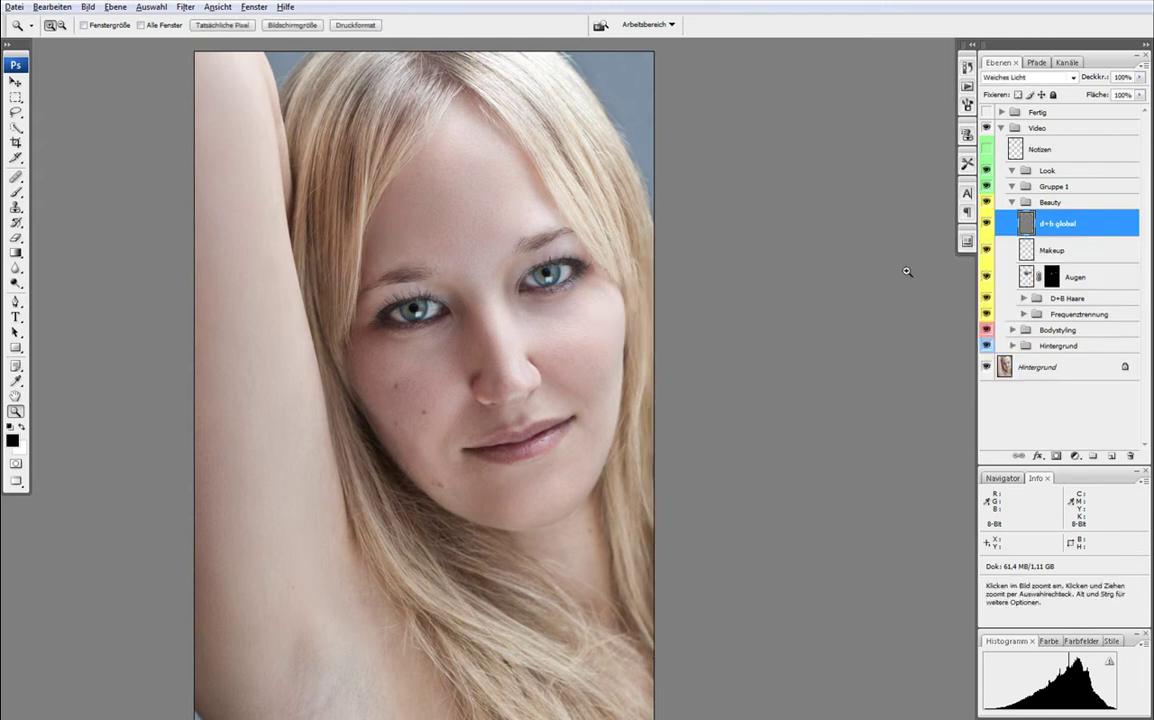
Set a 504 px soft brush and swap between white and black for dodging and burning
key("b")
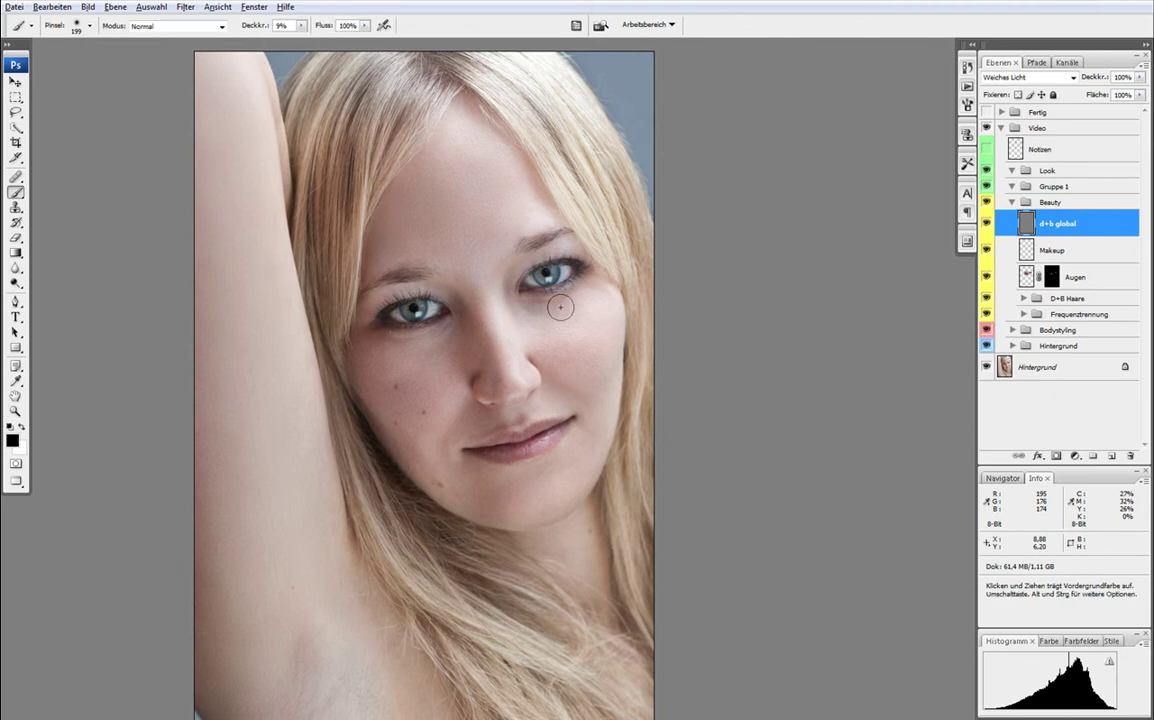
right_click(563, 306)
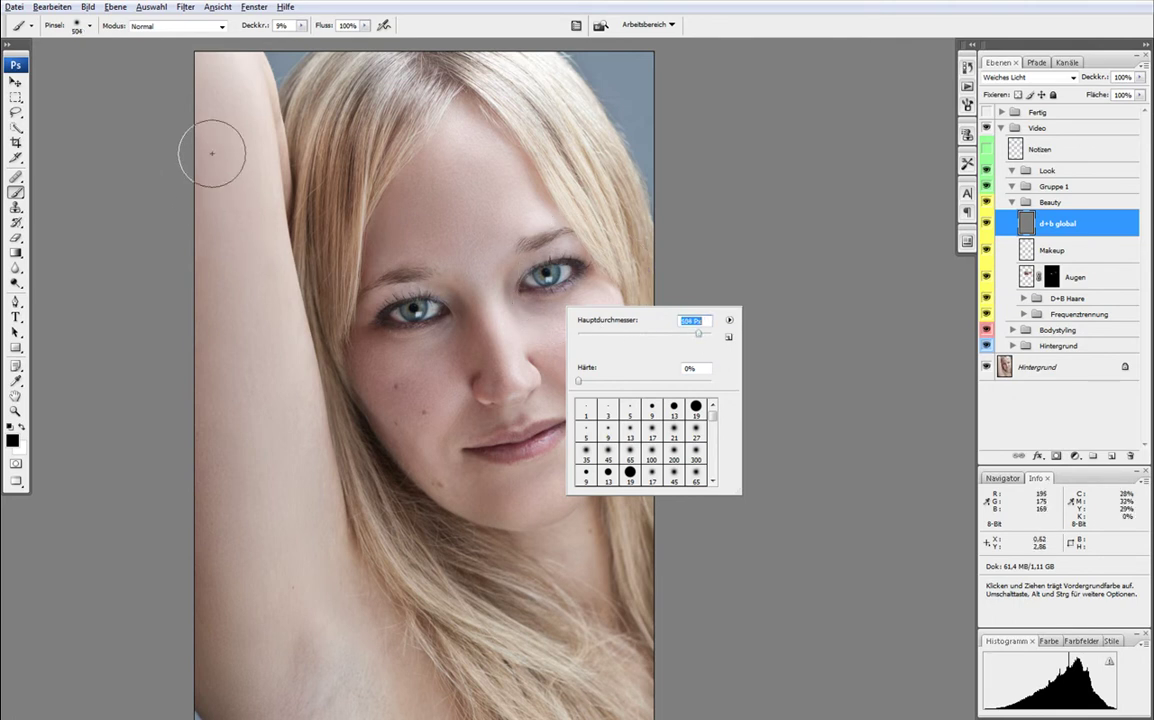
key("Return")
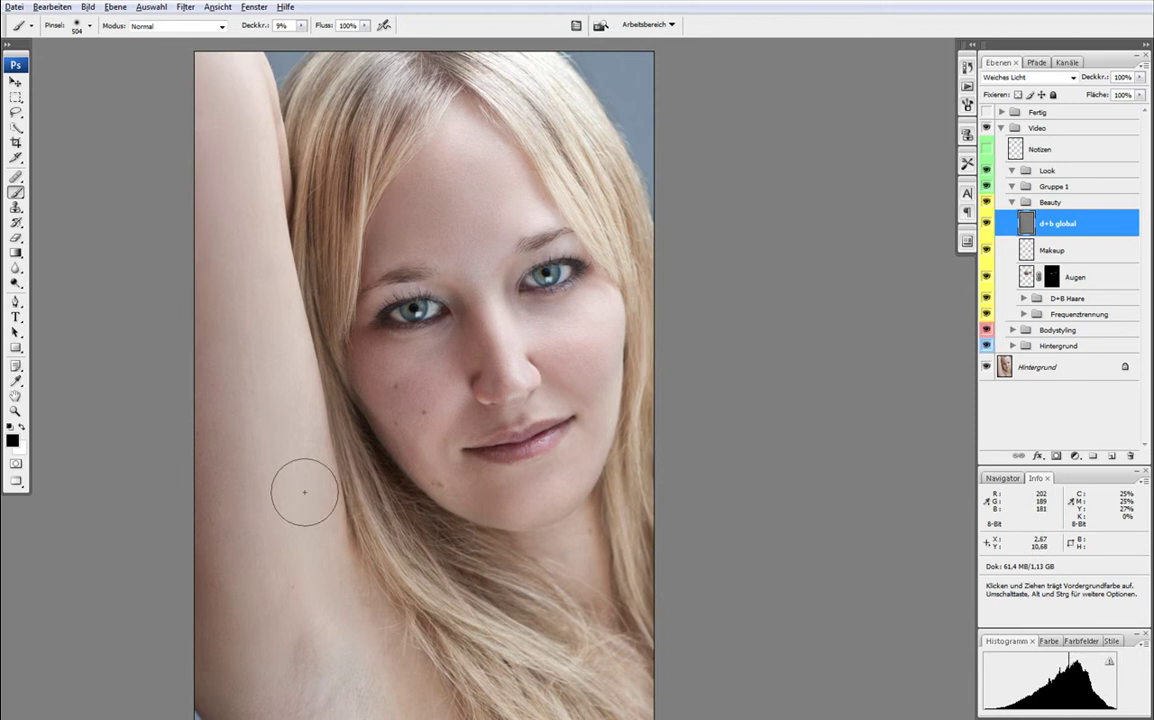
key("x")
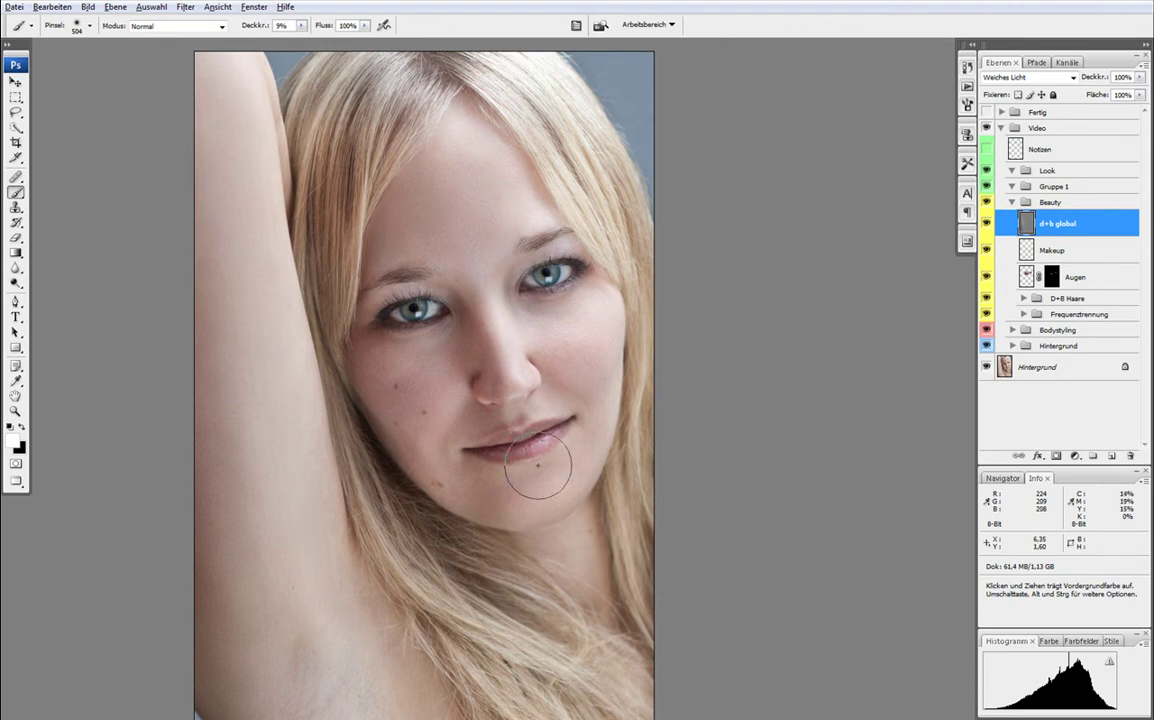
key("x")
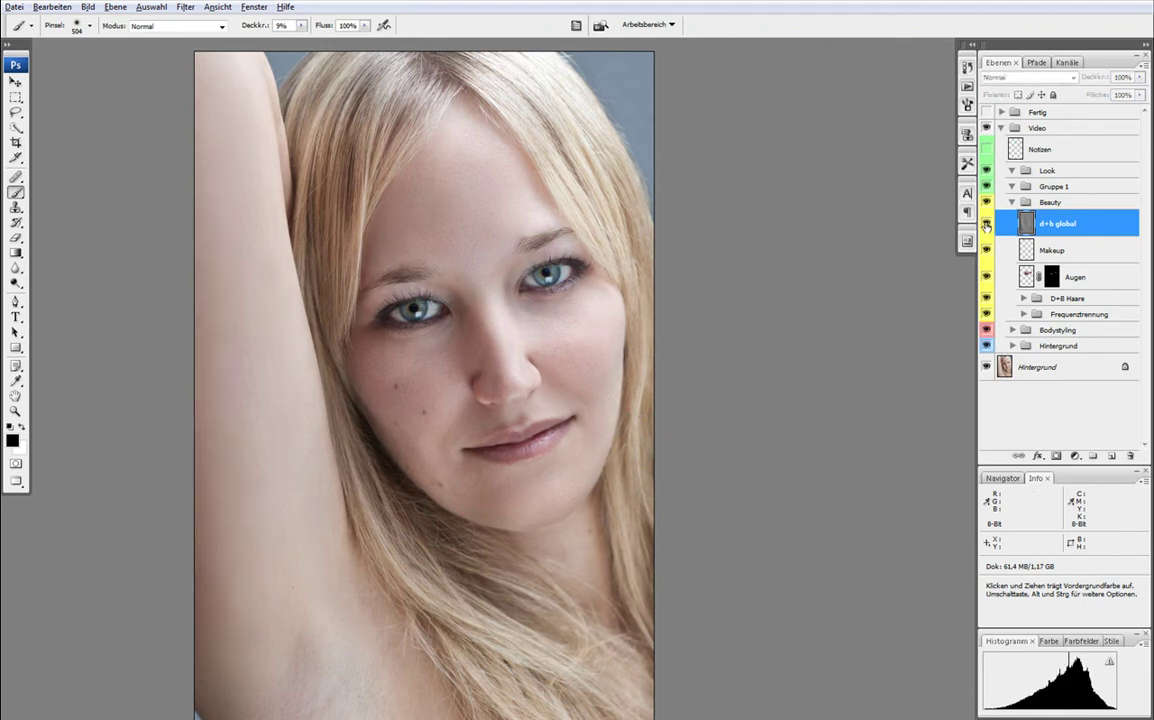
Collapse the Beauty group and toggle its visibility to compare before and after
left_click(15, 411)
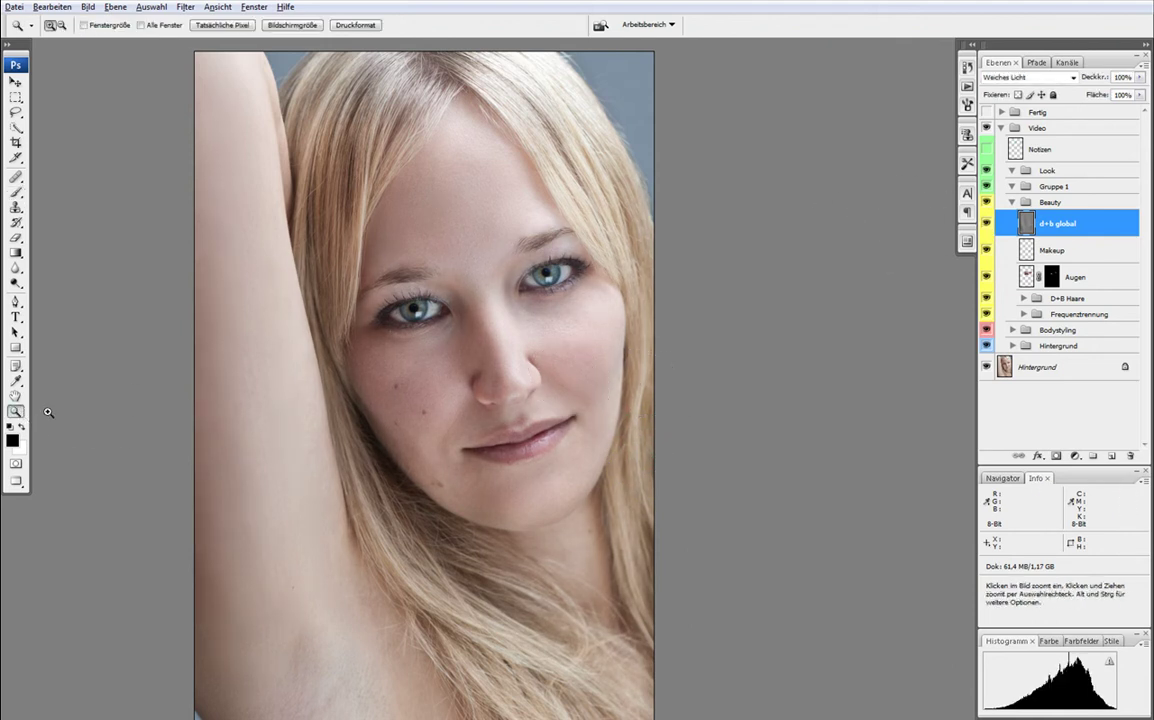
left_click(822, 284, "alt")
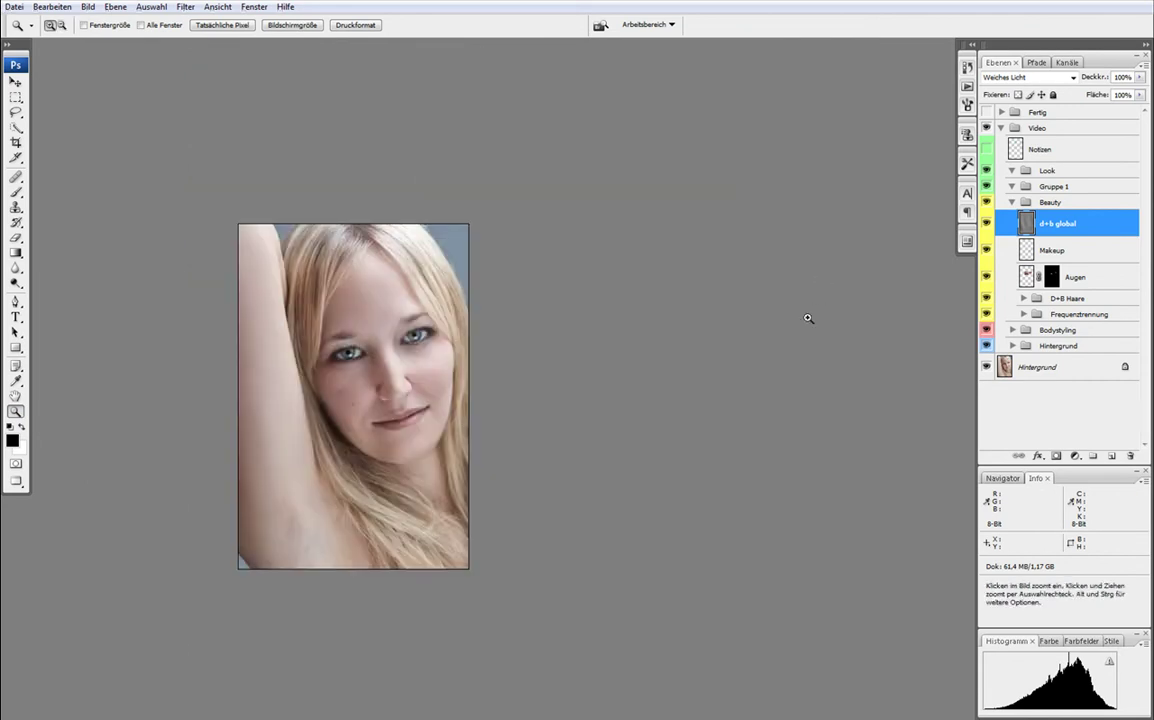
left_click(661, 356)
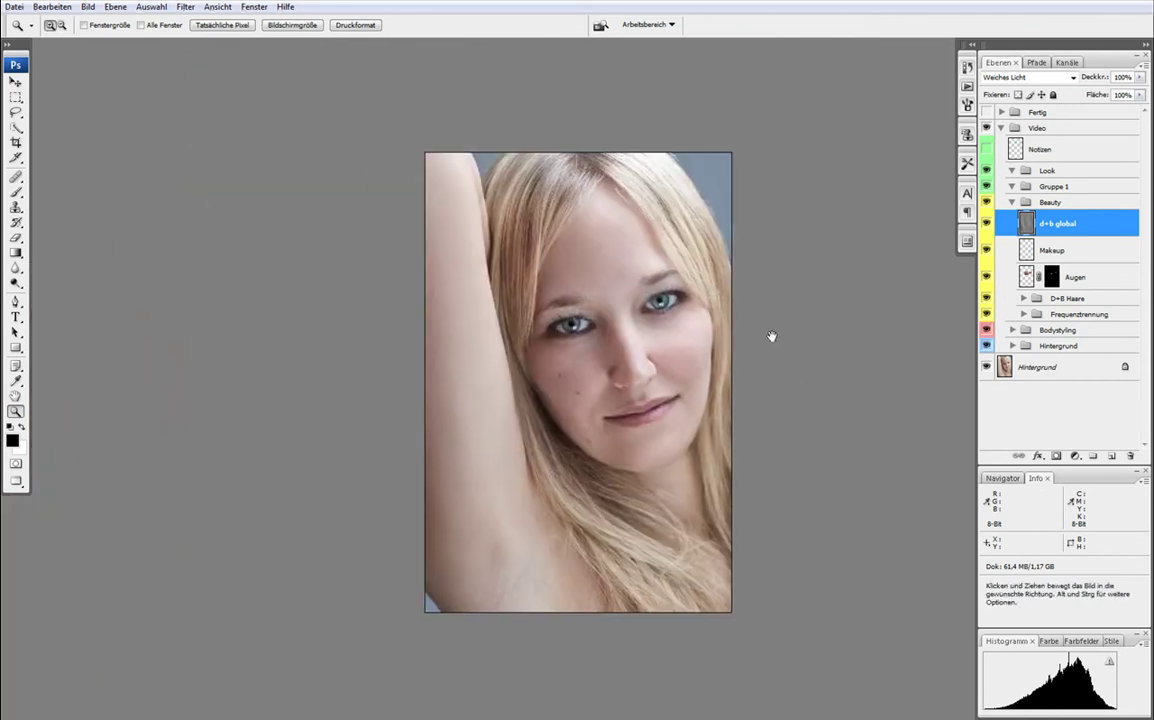
left_click(690, 306)
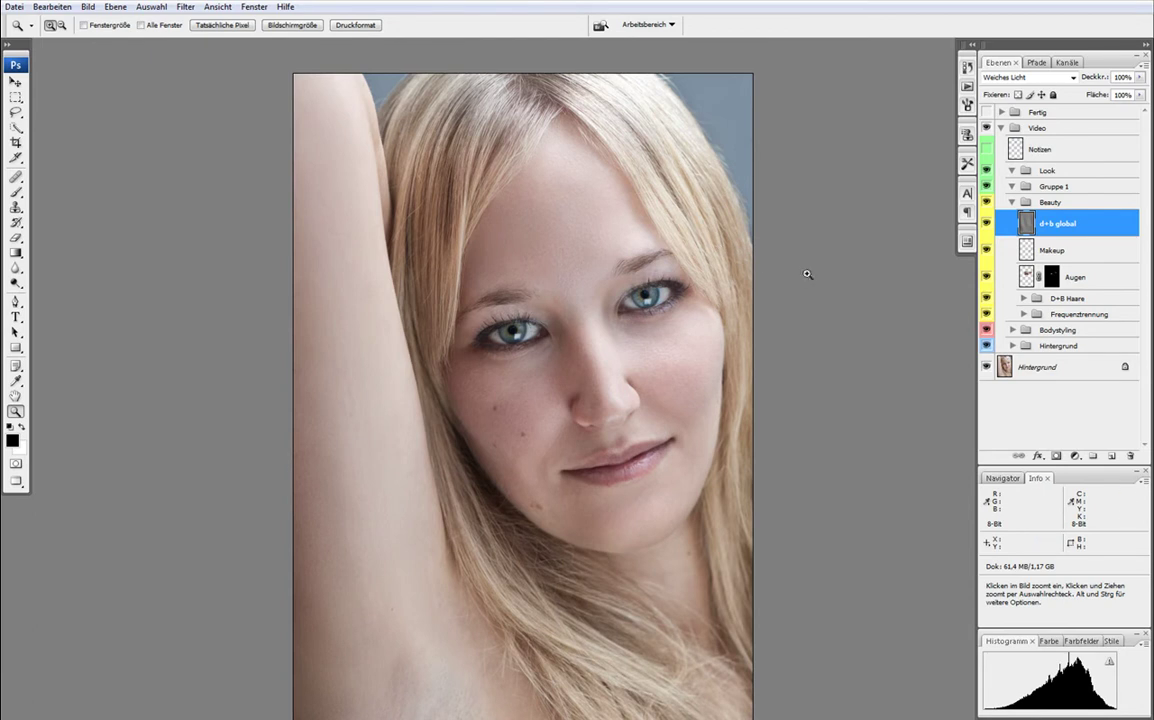
left_click(1011, 204)
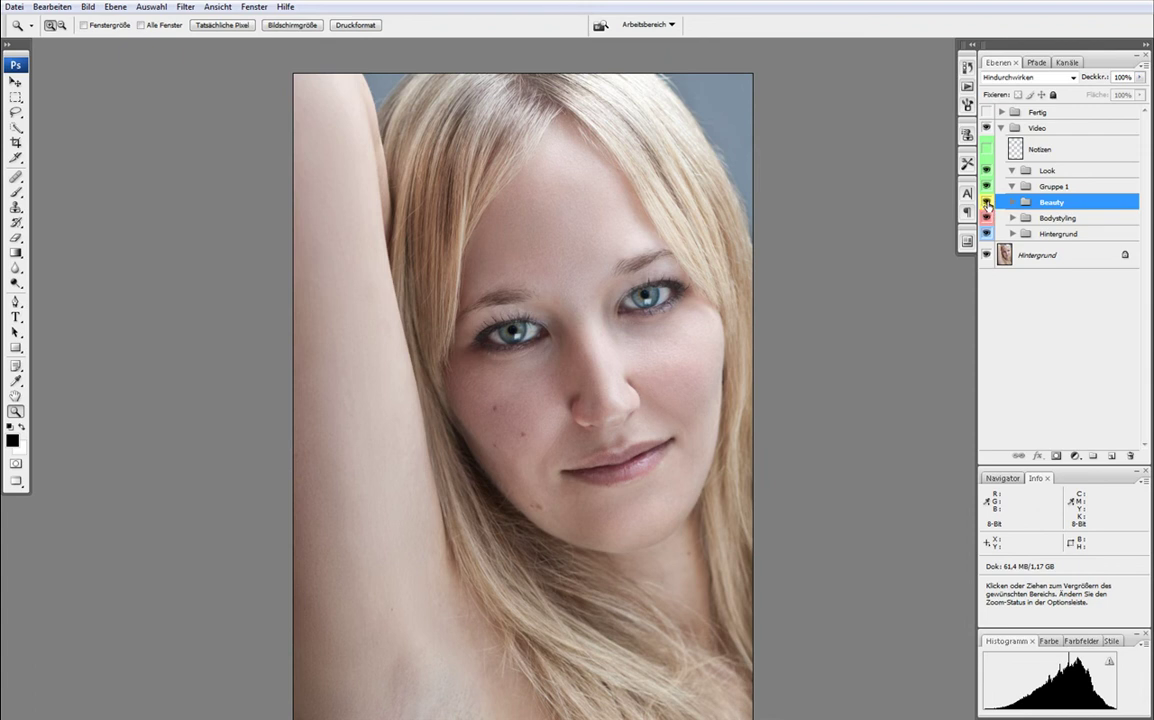
left_click(987, 203)
left_click(987, 203)
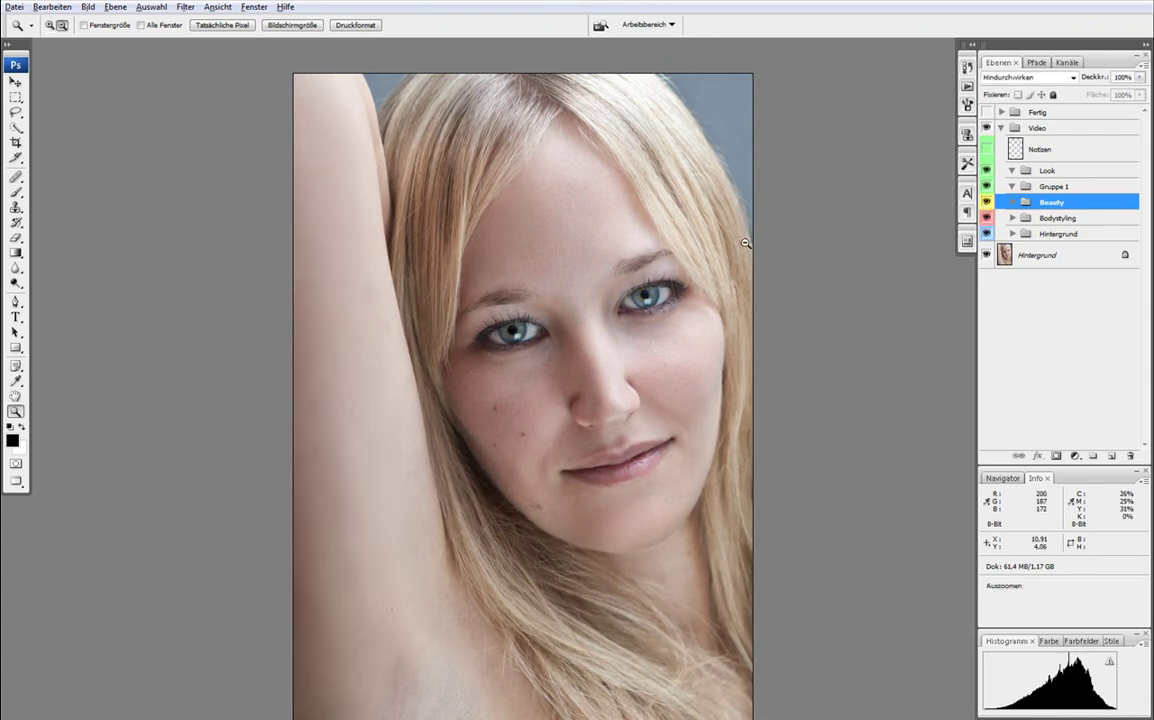
Zoom out and back in, then recentre the portrait in the window
left_click(745, 243, "alt")
left_click(757, 290)
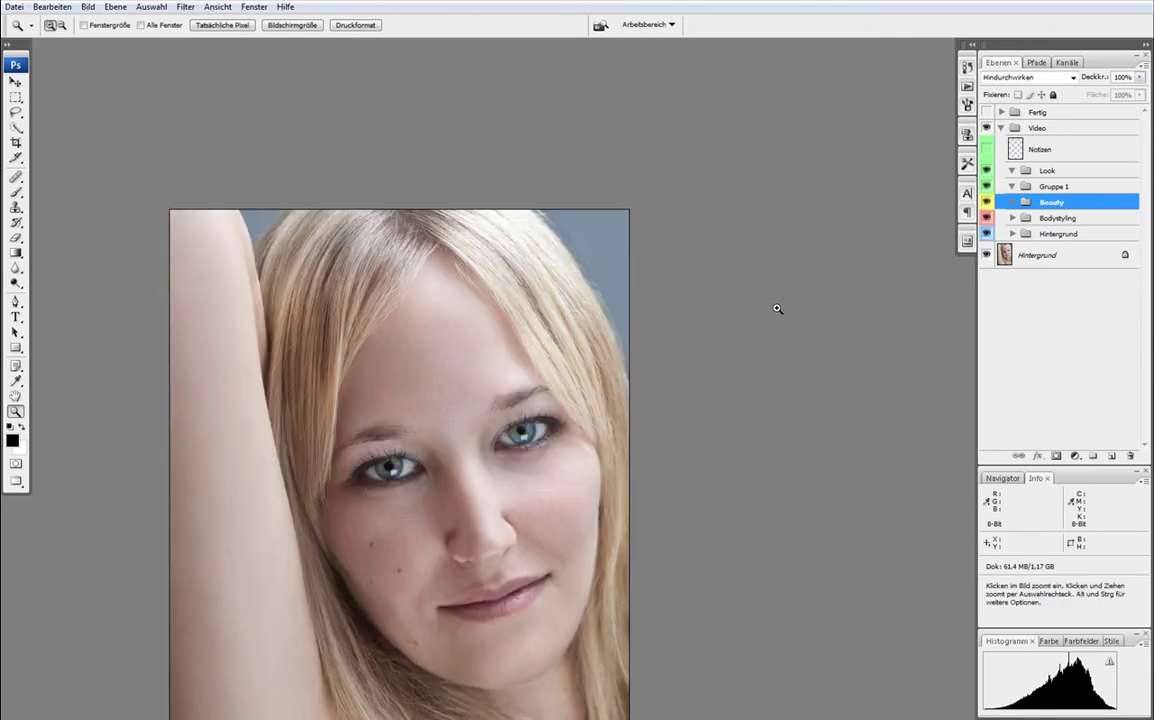
left_click_drag(781, 356, 866, 284)
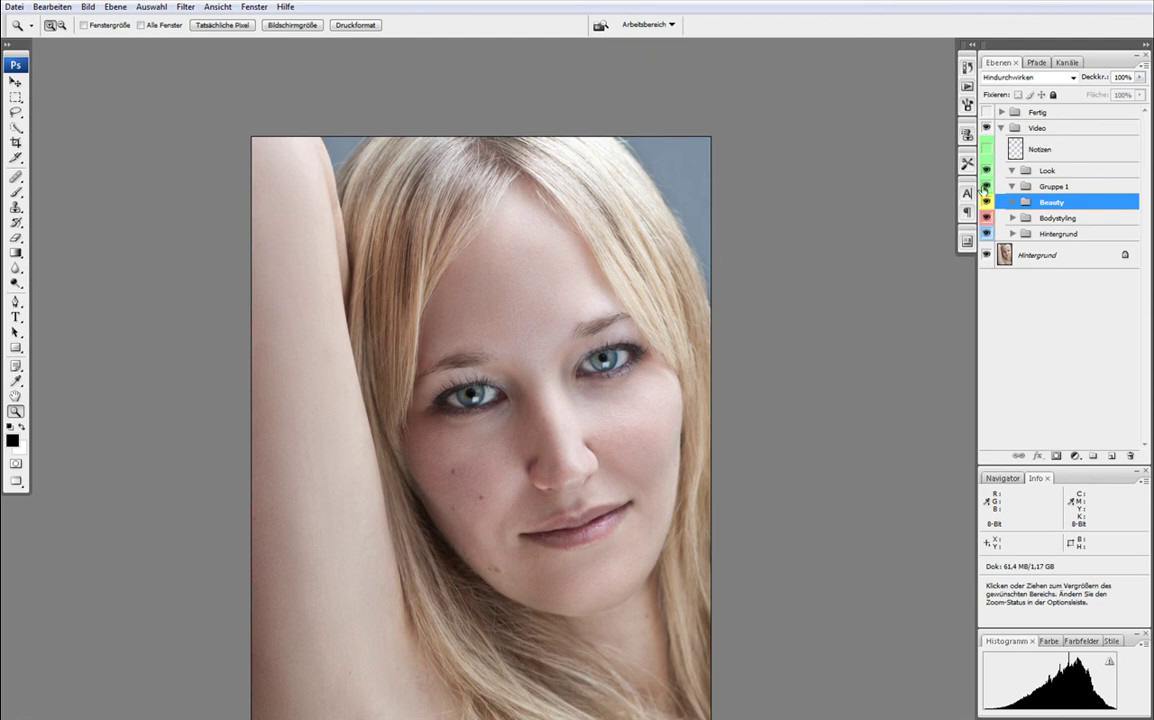
left_click_drag(734, 319, 758, 240)
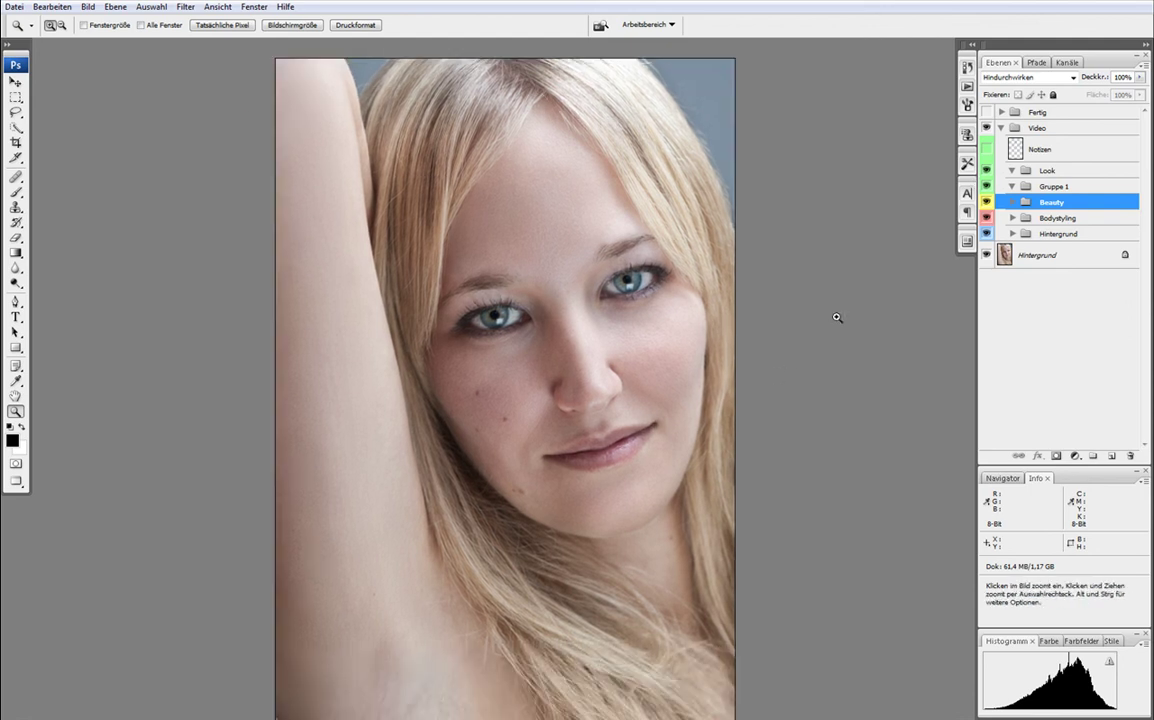
left_click_drag(791, 359, 845, 327)
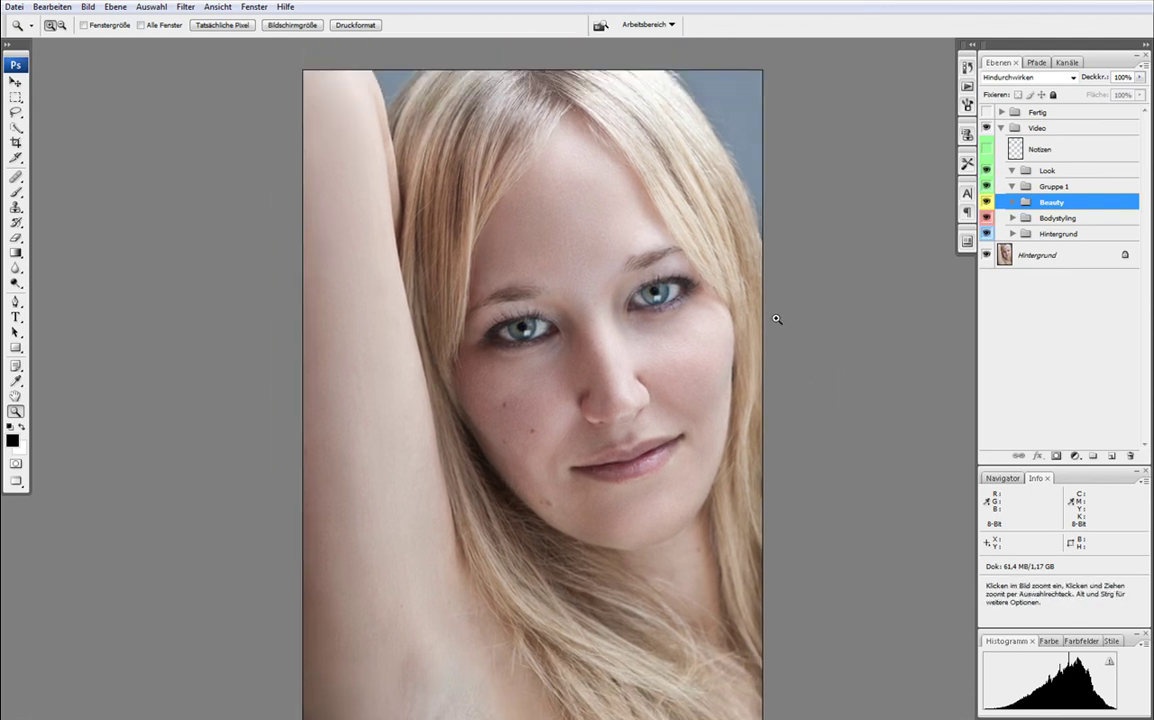